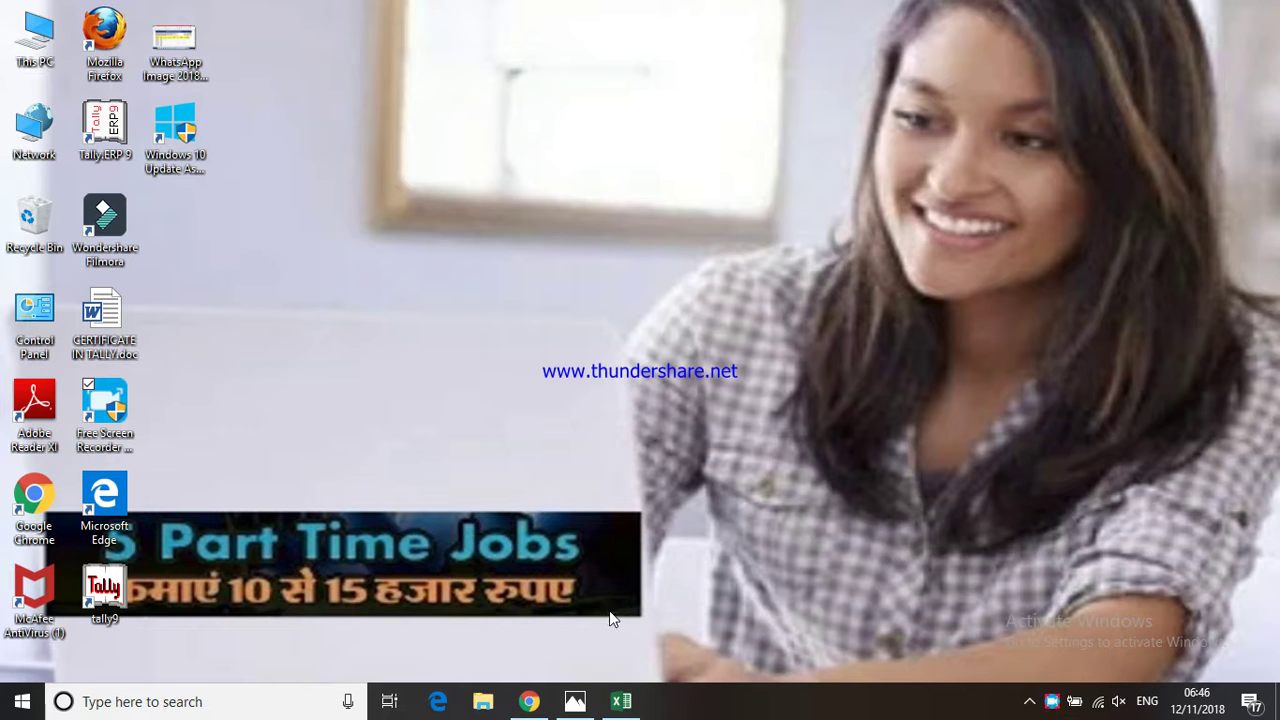
# Review the 'IF AND ELSE IN EXCEL' YouTube tutorial in Chrome, then return to the Excel salary workbook.
pyautogui.click(529, 701)
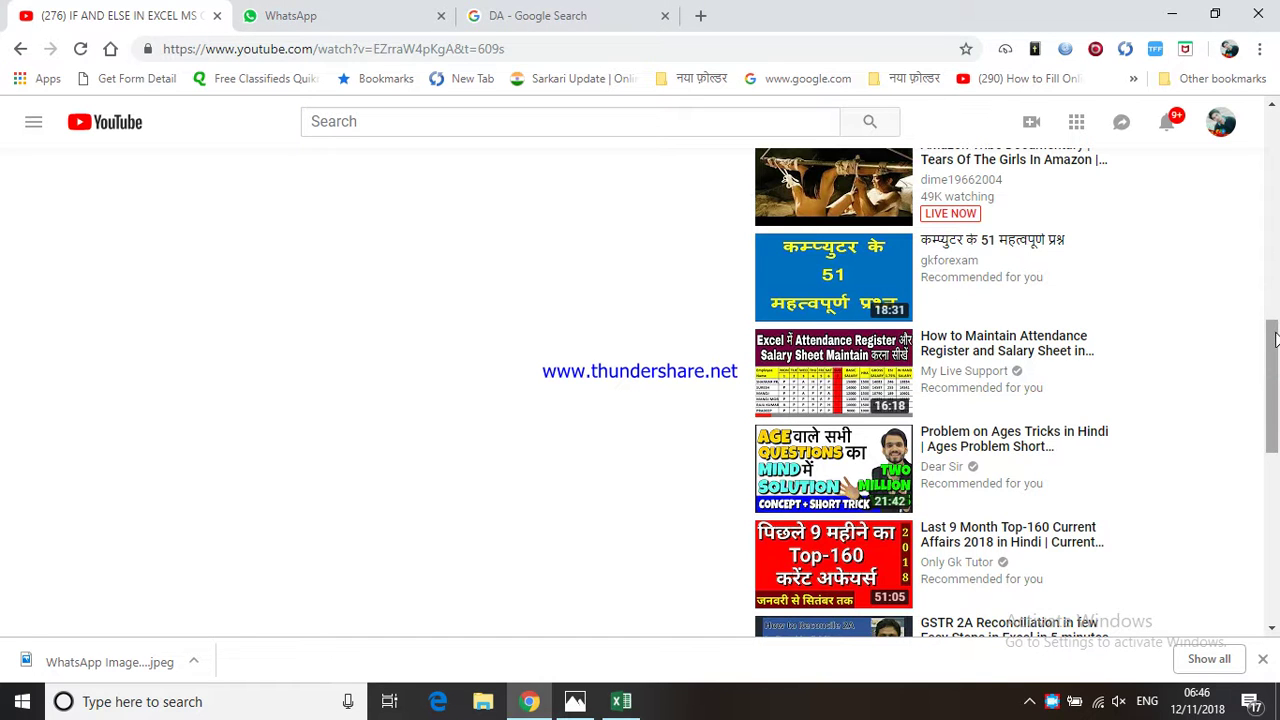
pyautogui.scroll(5, 1272, 376)
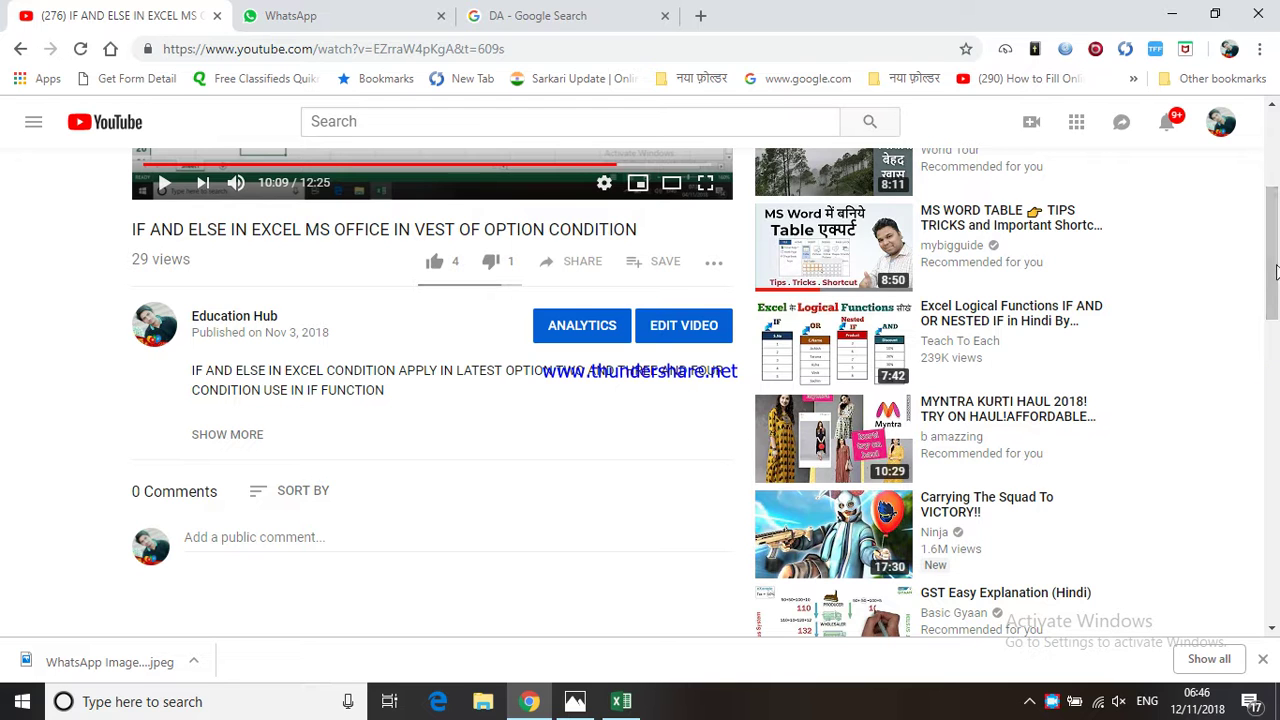
pyautogui.click(1273, 264)
pyautogui.scroll(3, 1275, 148)
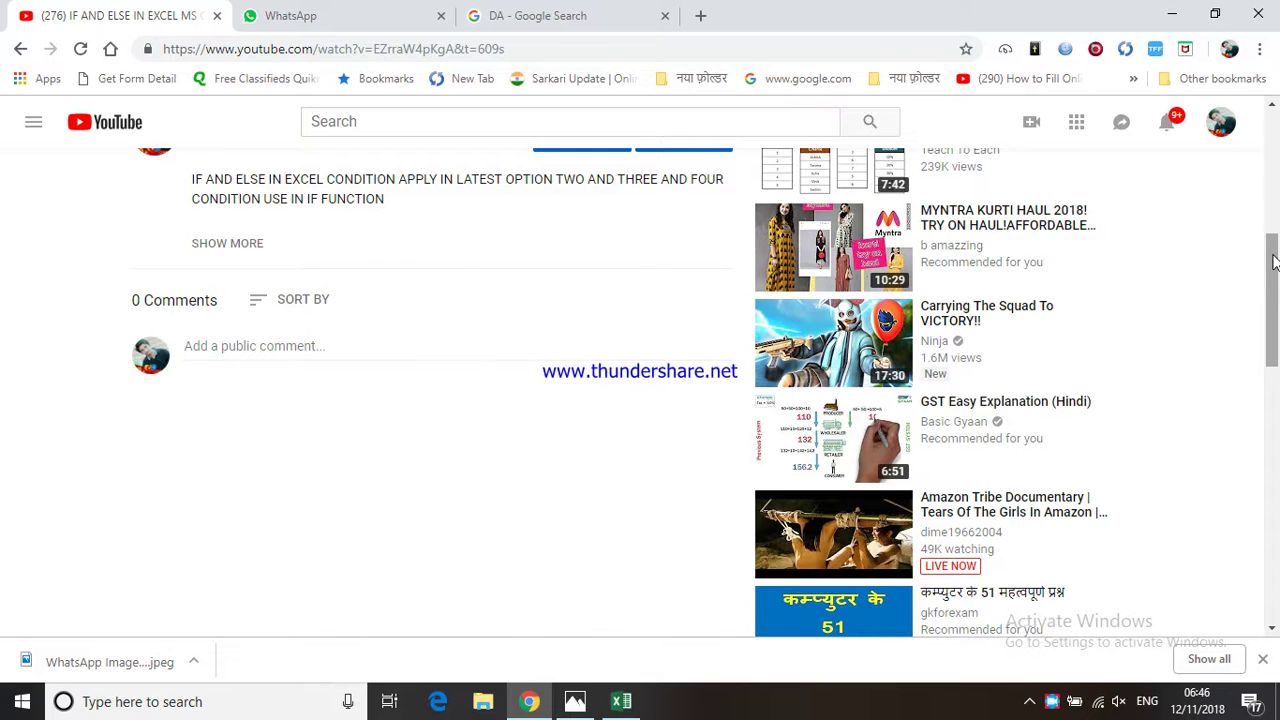
pyautogui.moveTo(1273, 262); pyautogui.dragTo(1272, 135)
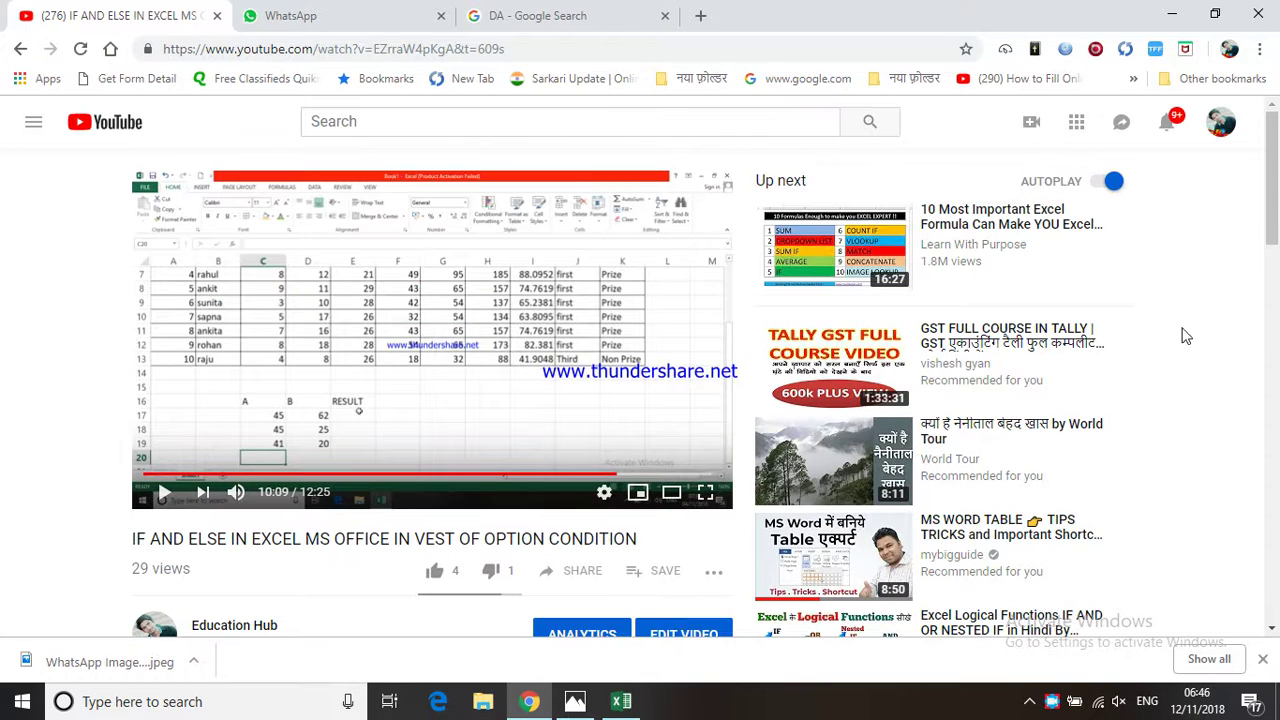
pyautogui.scroll(-5, 1185, 336)
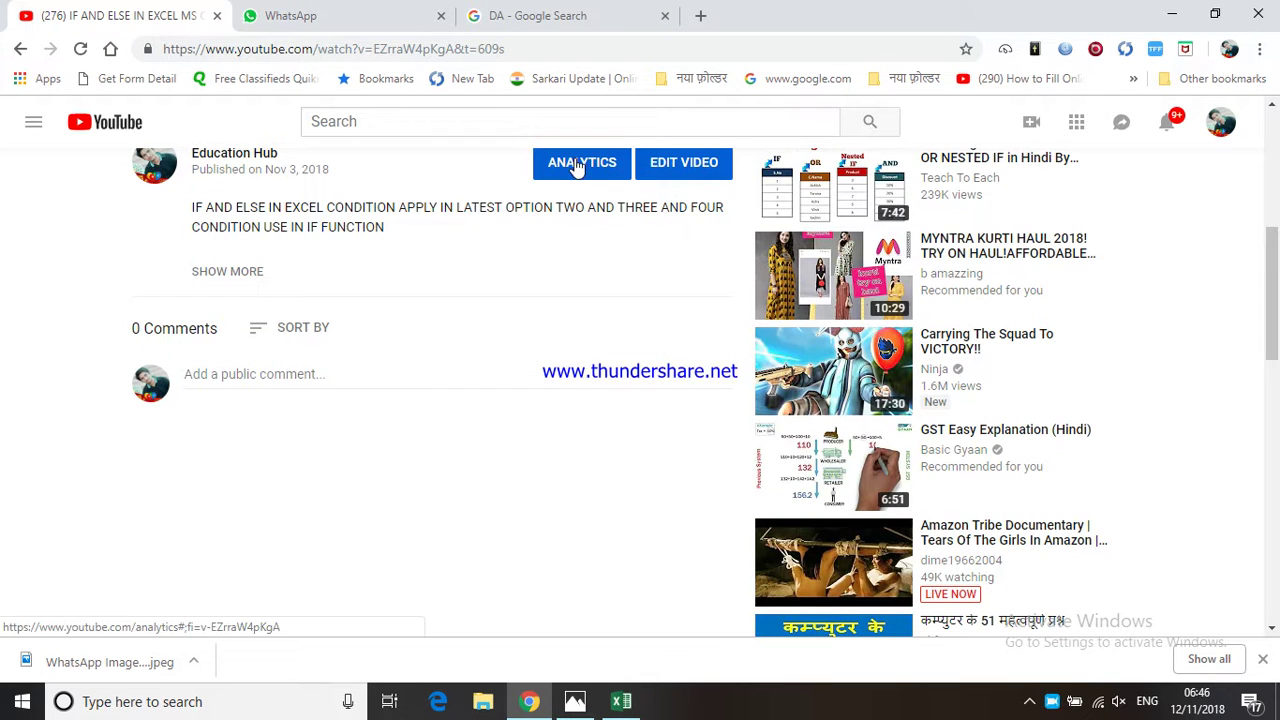
pyautogui.moveTo(1273, 265); pyautogui.dragTo(1274, 110)
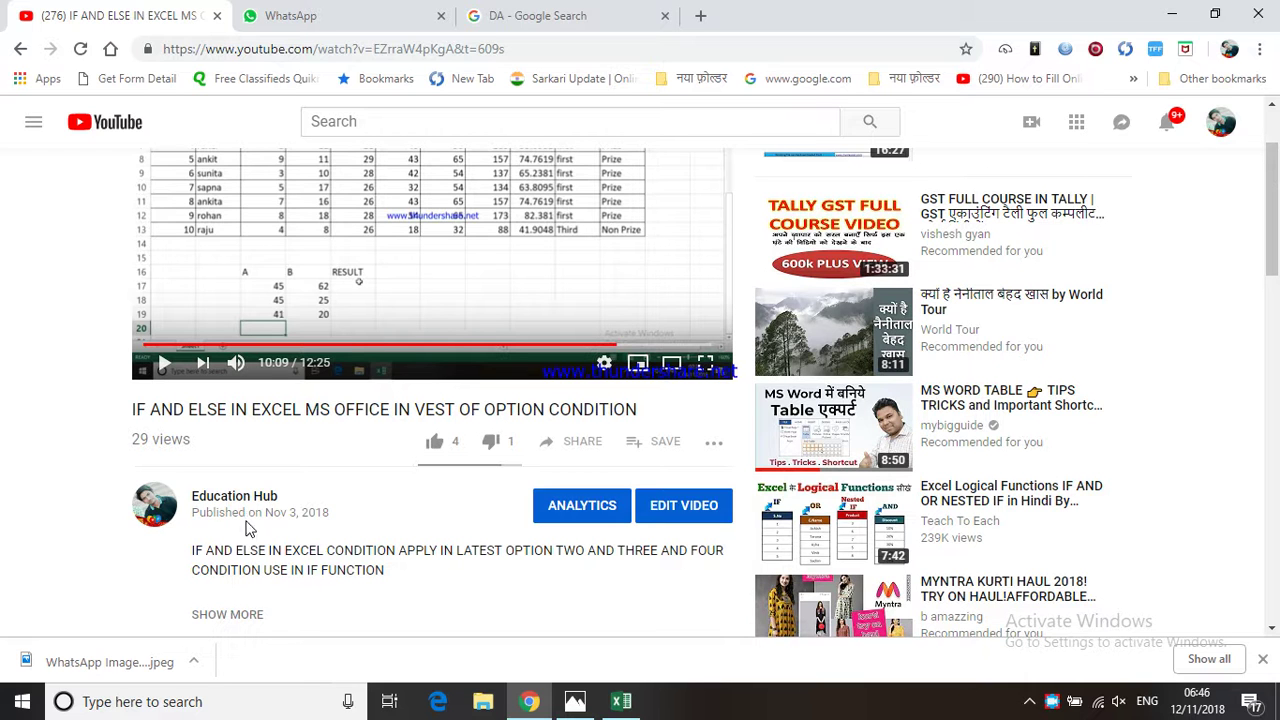
pyautogui.click(621, 701)
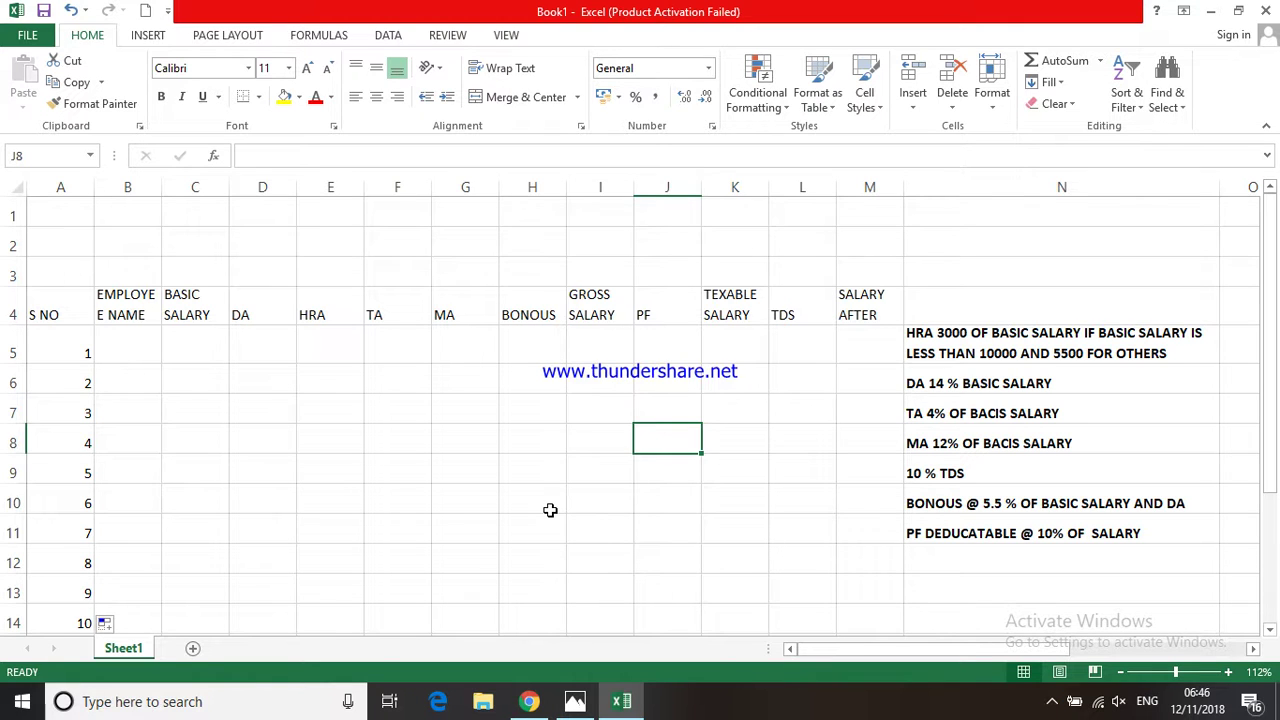
# Make the header row S NO to SALARY AFTER bold, middle-aligned and centred.
pyautogui.moveTo(73, 313); pyautogui.dragTo(852, 315)
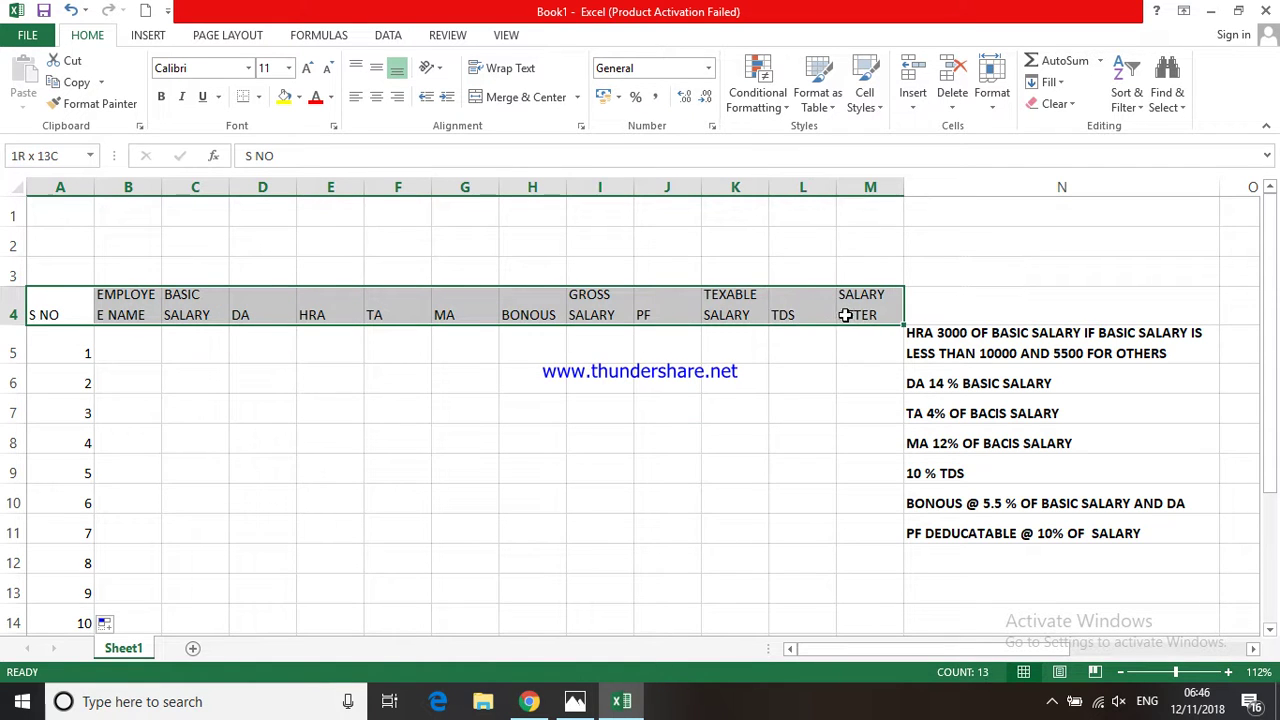
pyautogui.click(164, 96)
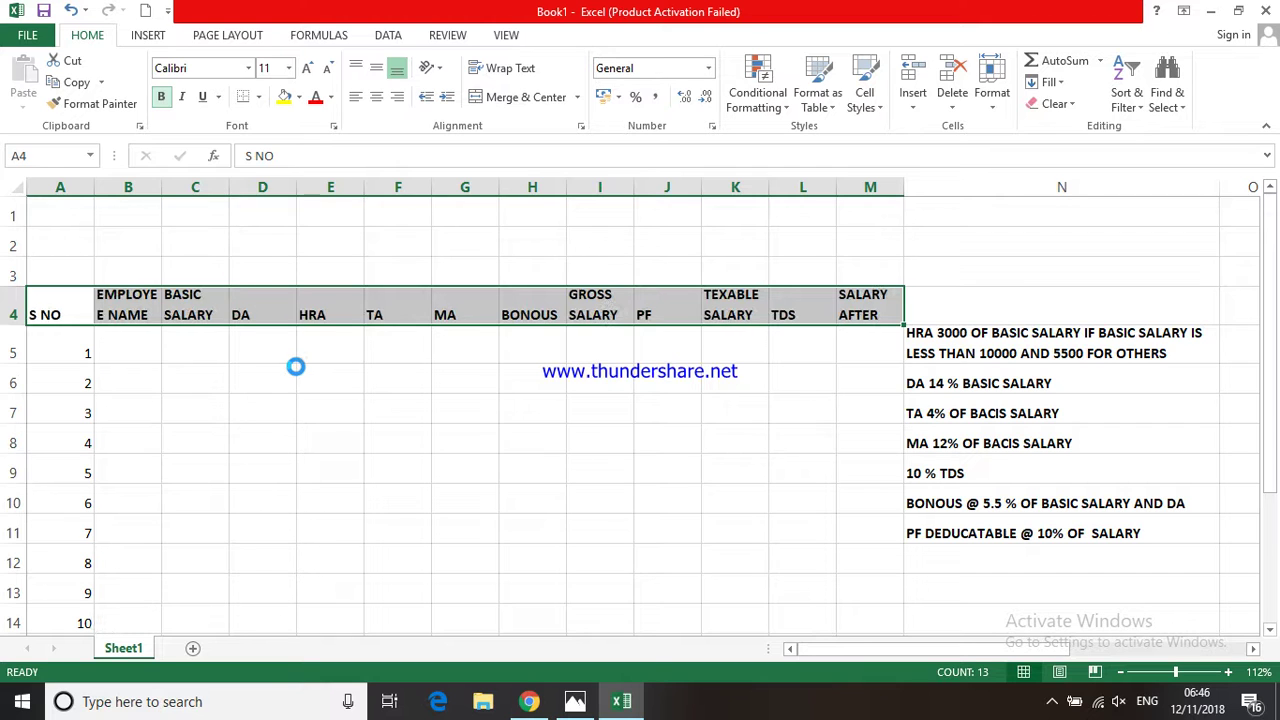
pyautogui.click(303, 377)
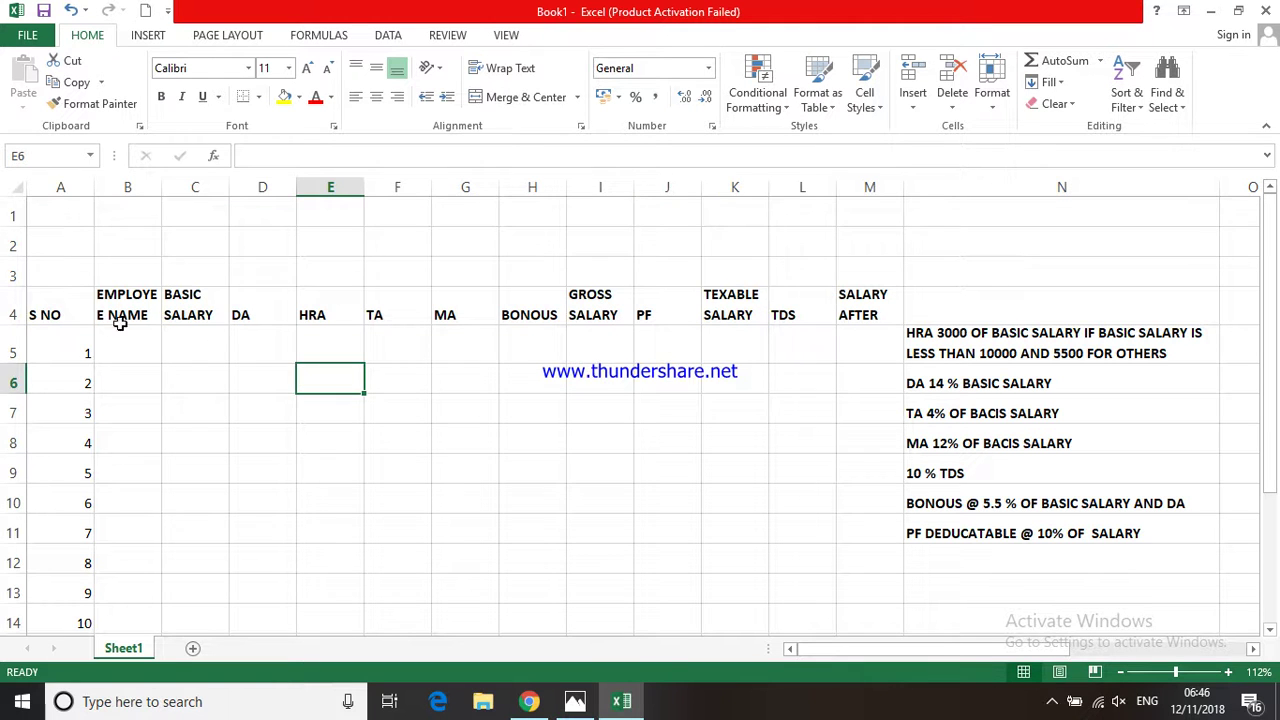
pyautogui.moveTo(80, 310); pyautogui.dragTo(887, 313)
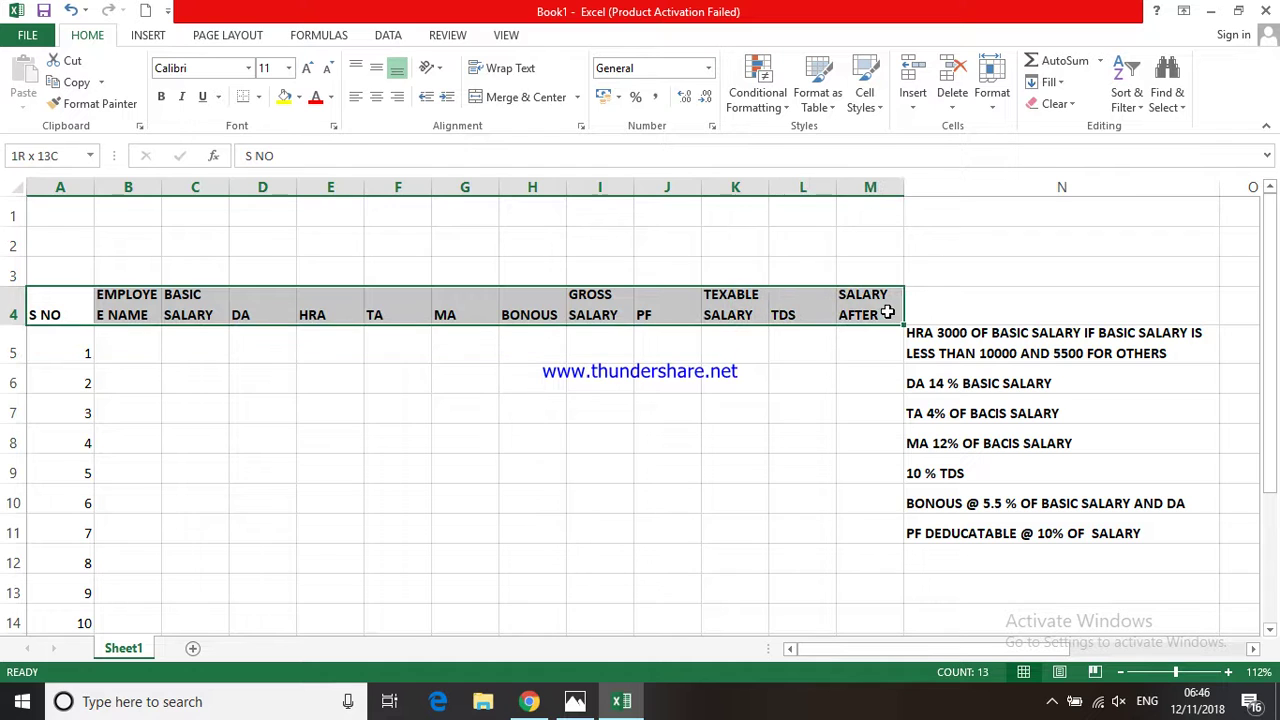
pyautogui.click(377, 70)
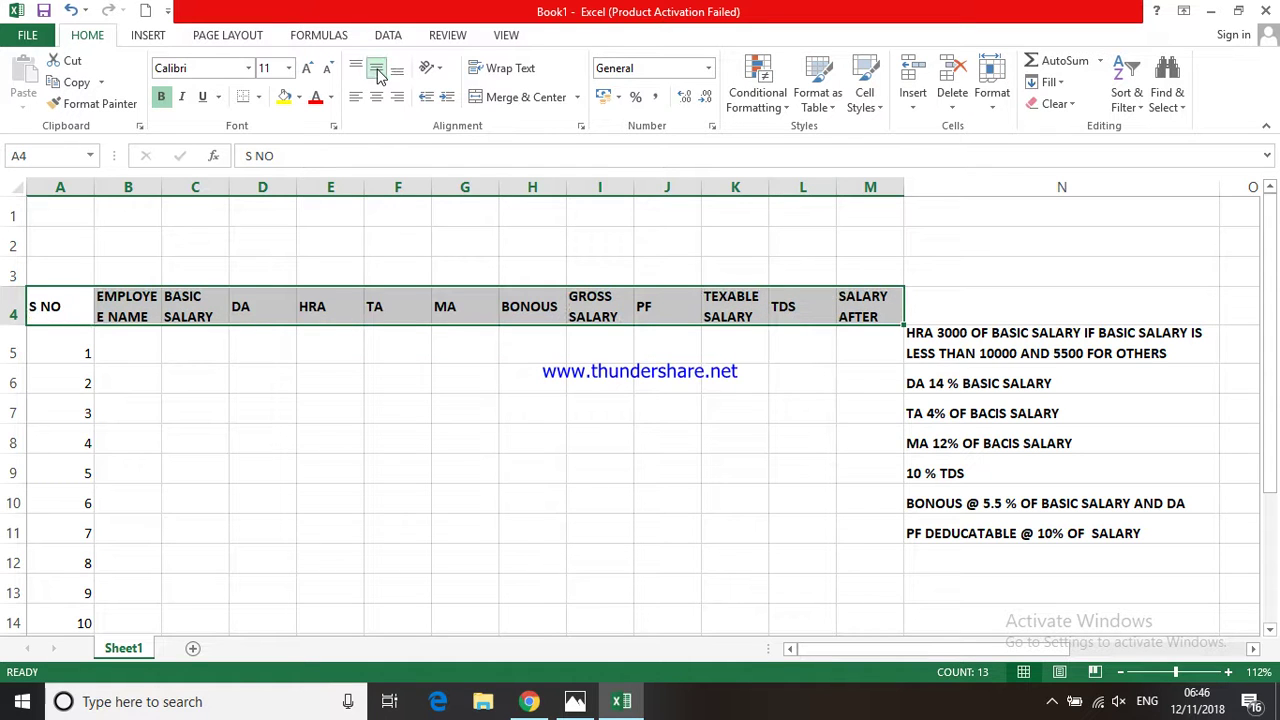
pyautogui.click(376, 98)
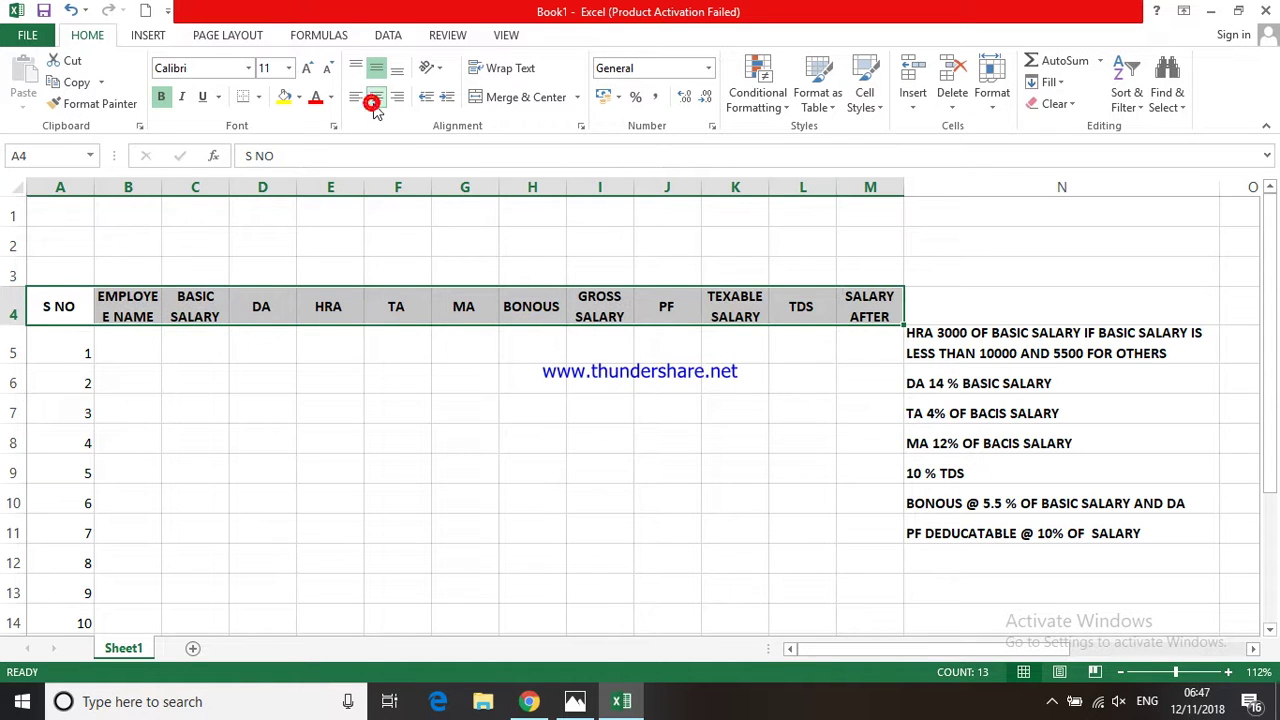
# Select the allowance rule notes in column N to review them.
pyautogui.click(346, 402)
pyautogui.click(982, 338)
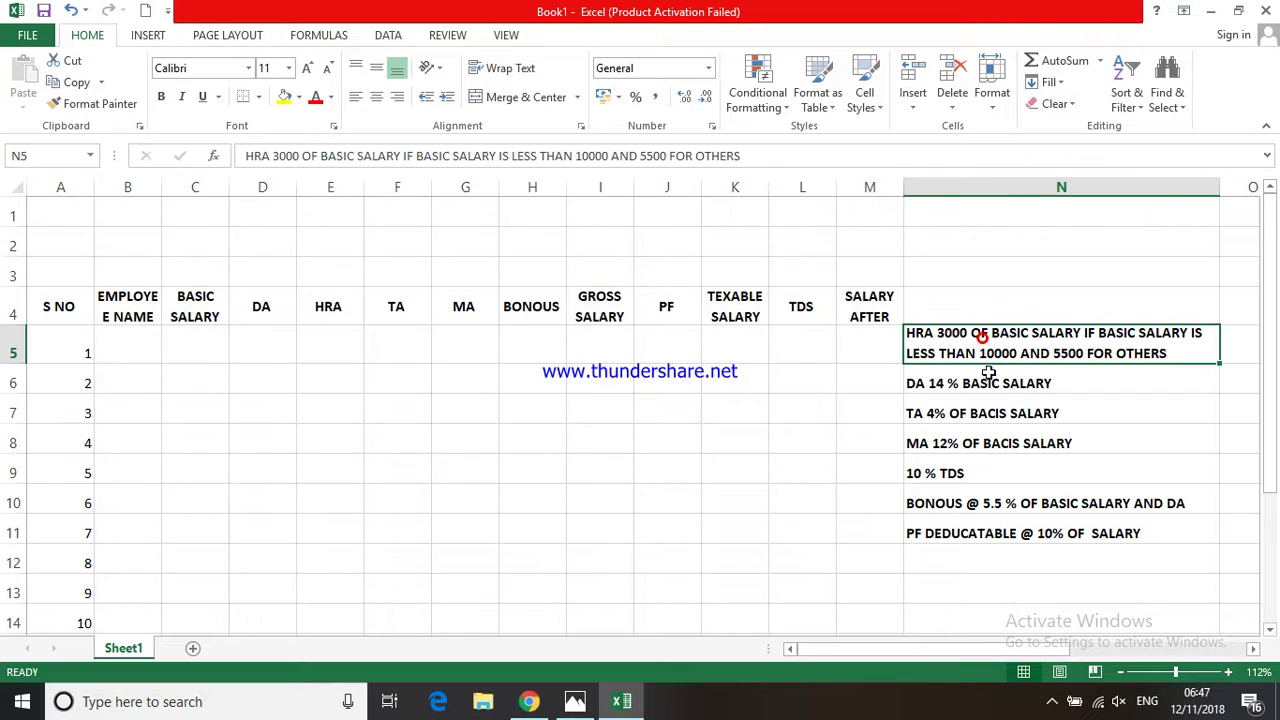
pyautogui.moveTo(988, 372); pyautogui.dragTo(1003, 510)
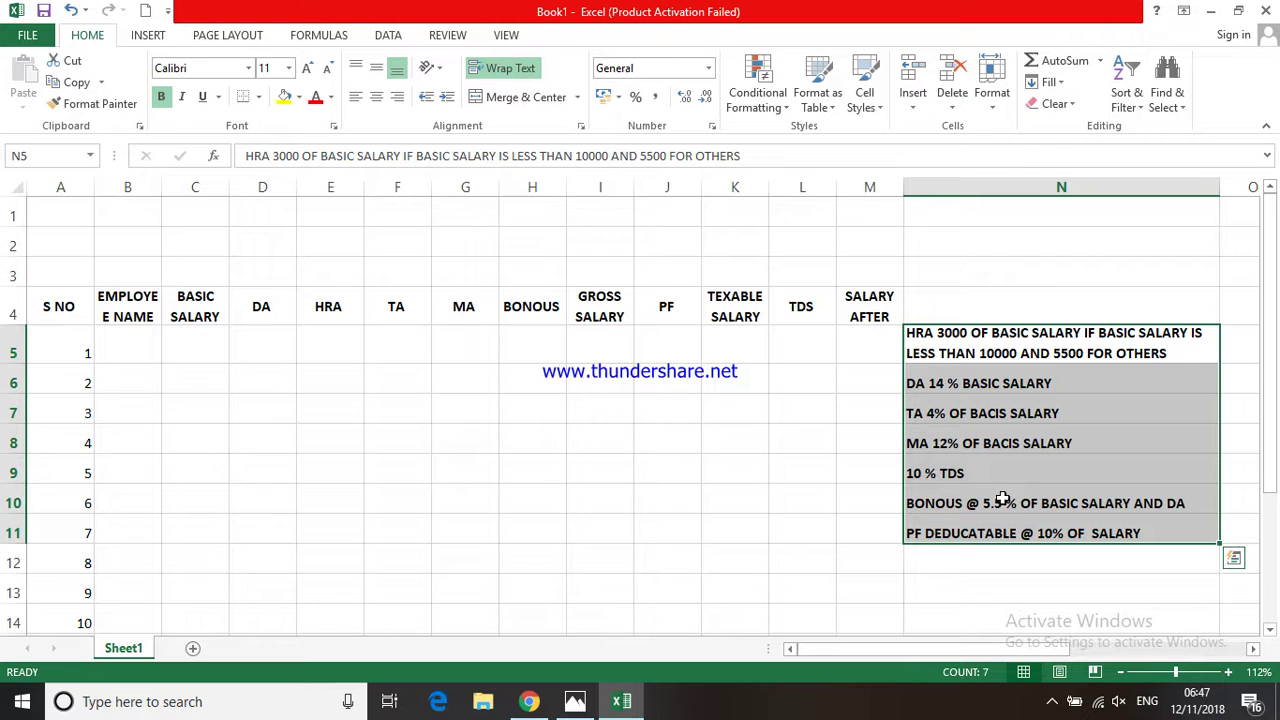
pyautogui.click(125, 340)
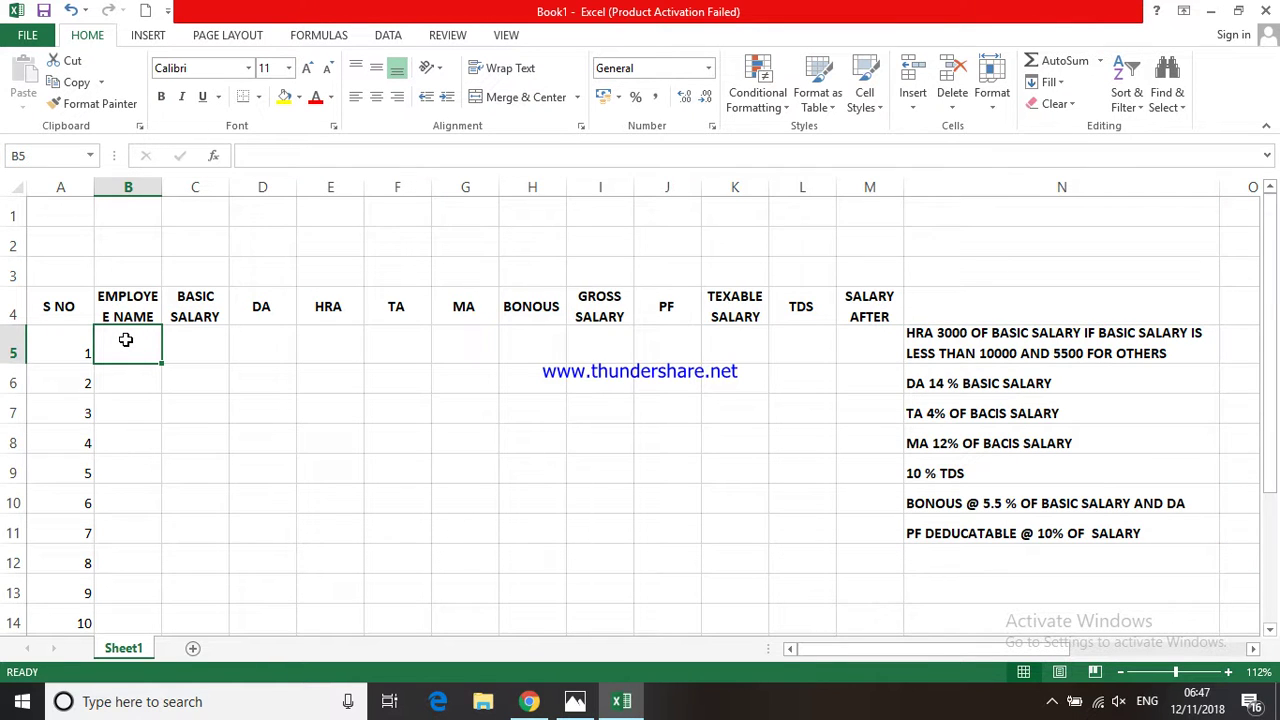
# Enter SHYAM in B5 and fill the employee names down to row 14.
pyautogui.write('SHYAM')
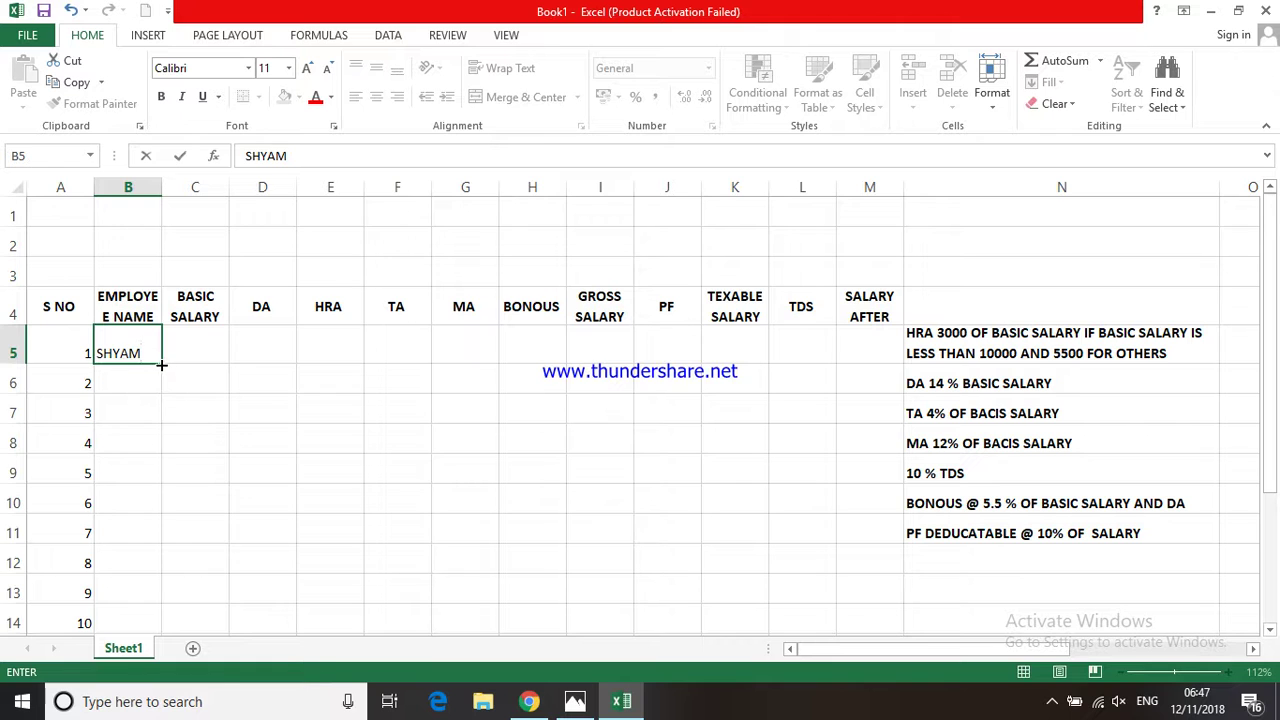
pyautogui.doubleClick(161, 365)
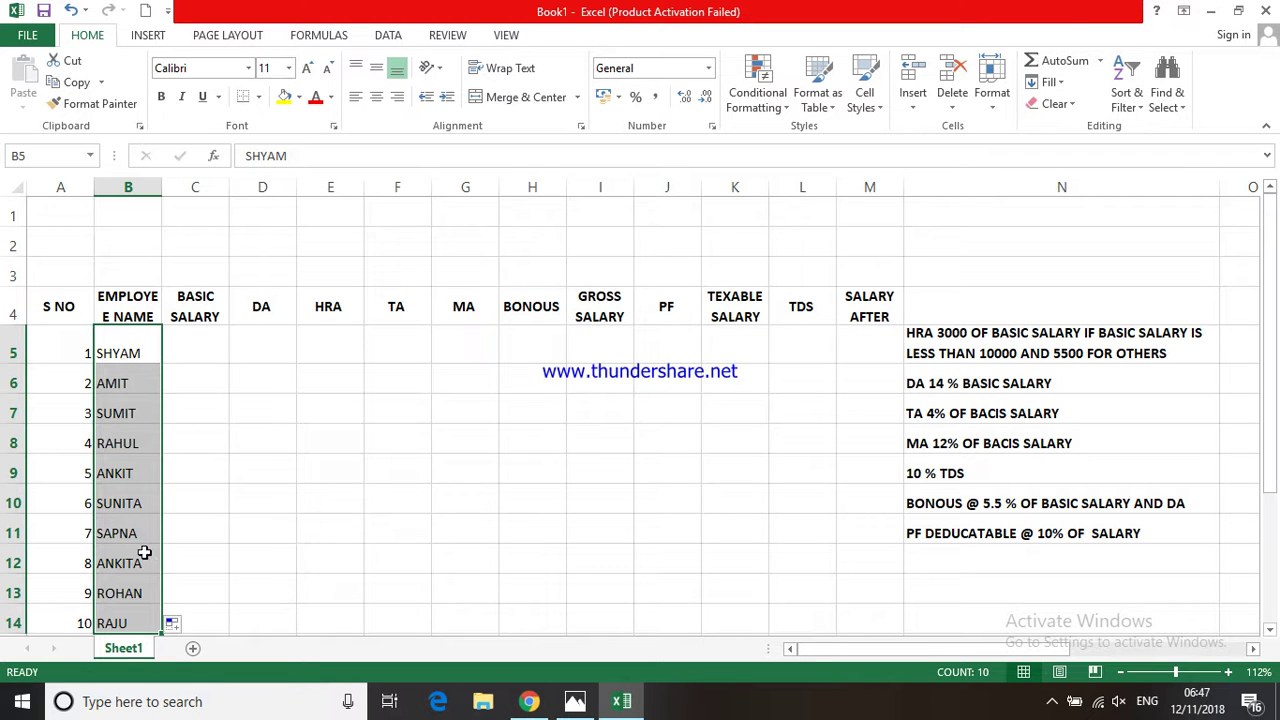
pyautogui.click(206, 347)
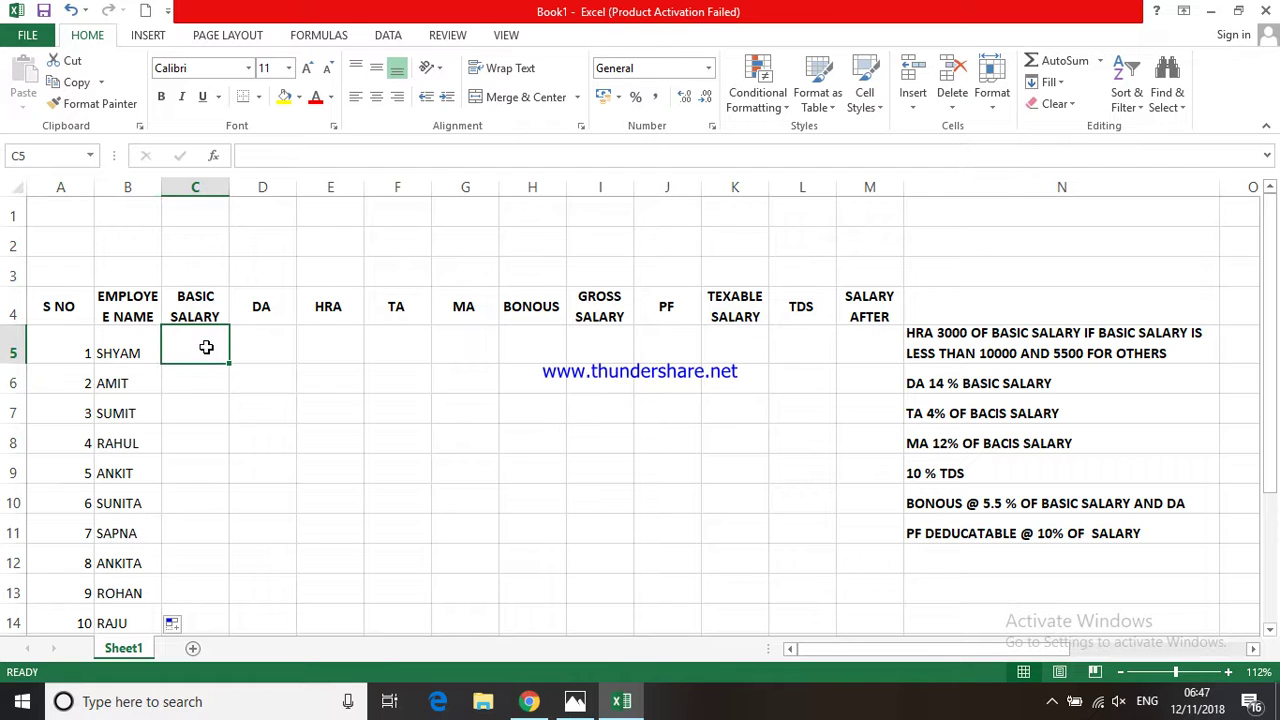
pyautogui.click(232, 369)
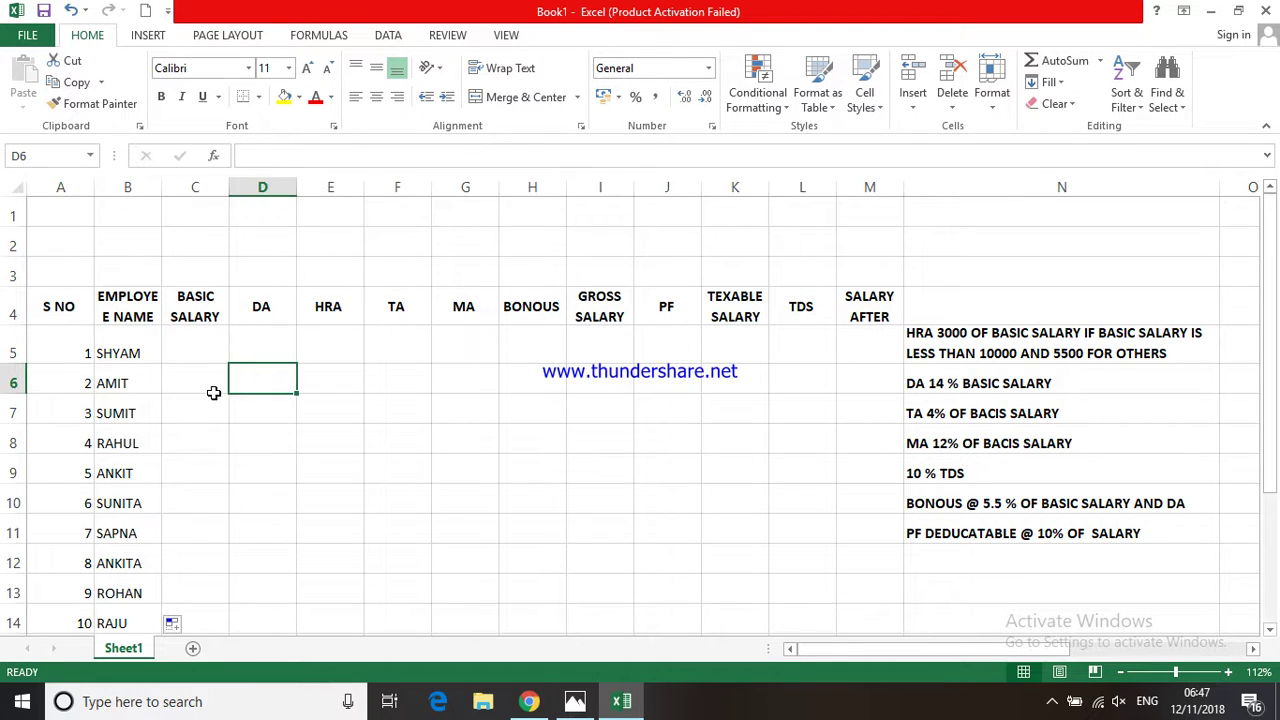
pyautogui.click(213, 393)
# Enter basic salaries 12000 and 24000, then extend the series to 120000 in C14.
pyautogui.click(209, 343)
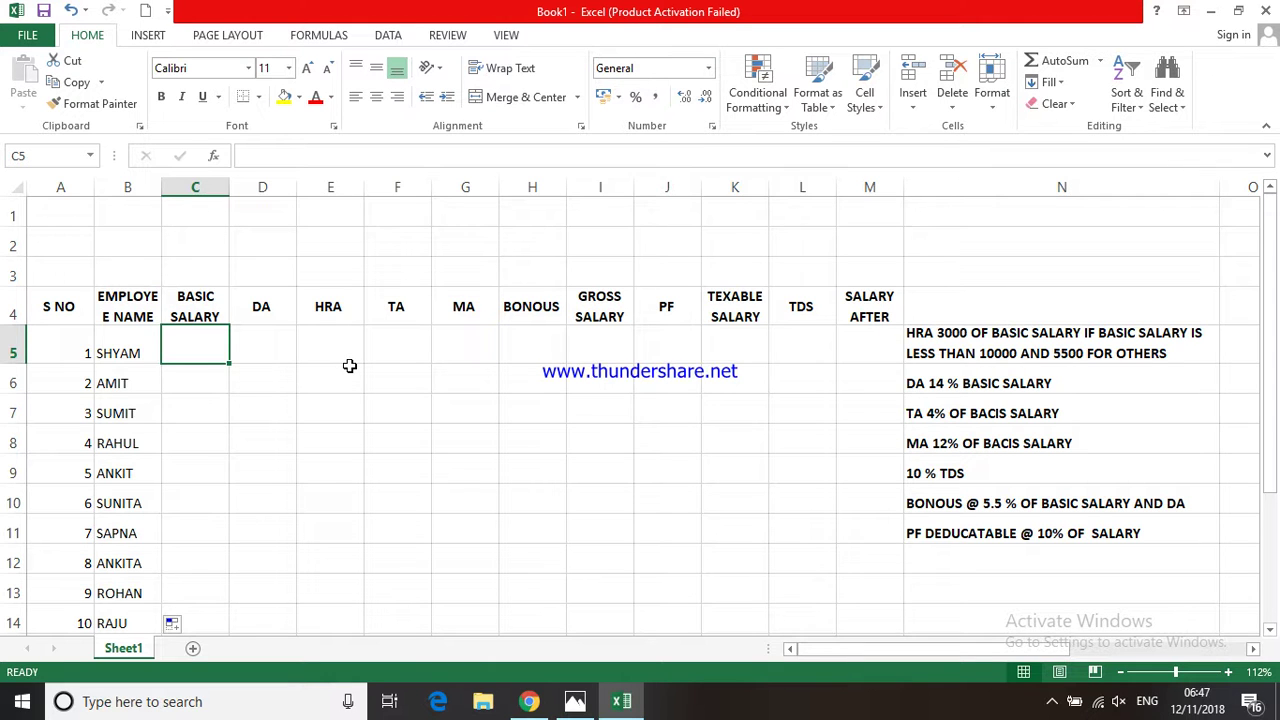
pyautogui.click(337, 385)
pyautogui.click(195, 348)
pyautogui.write('12000')
pyautogui.press('Return')
pyautogui.write('24')
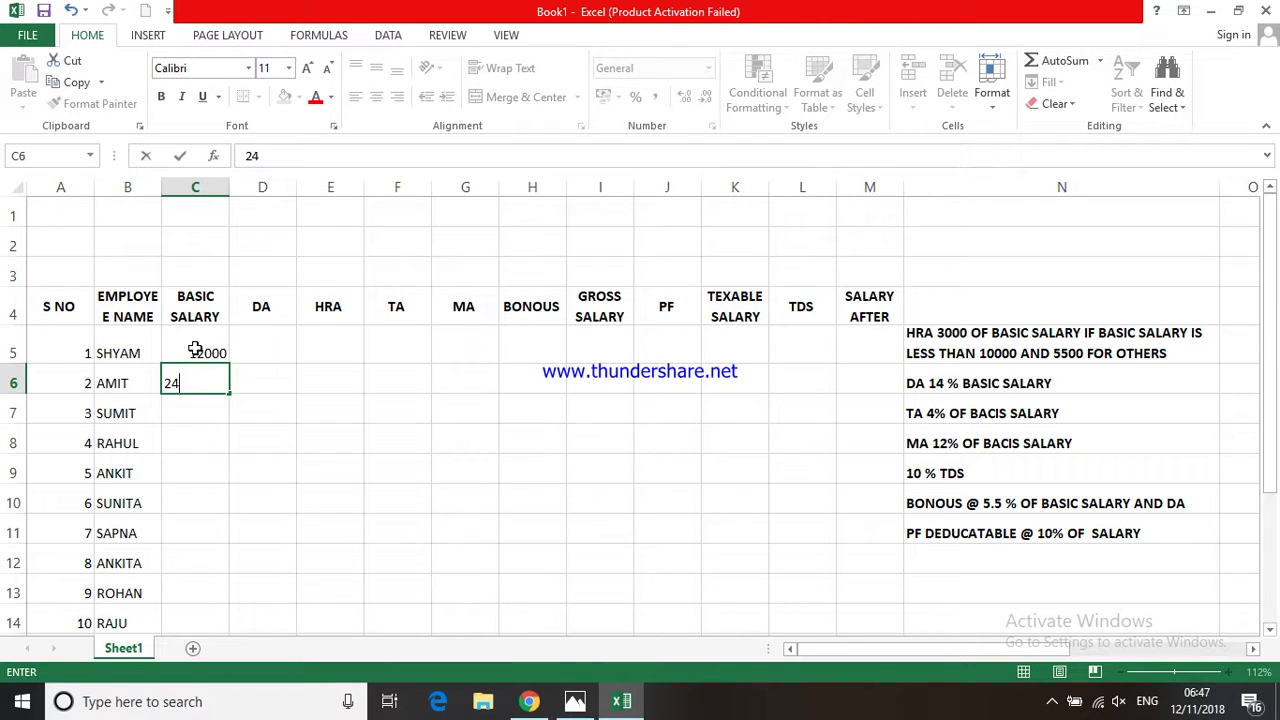
pyautogui.write('000')
pyautogui.click(283, 398)
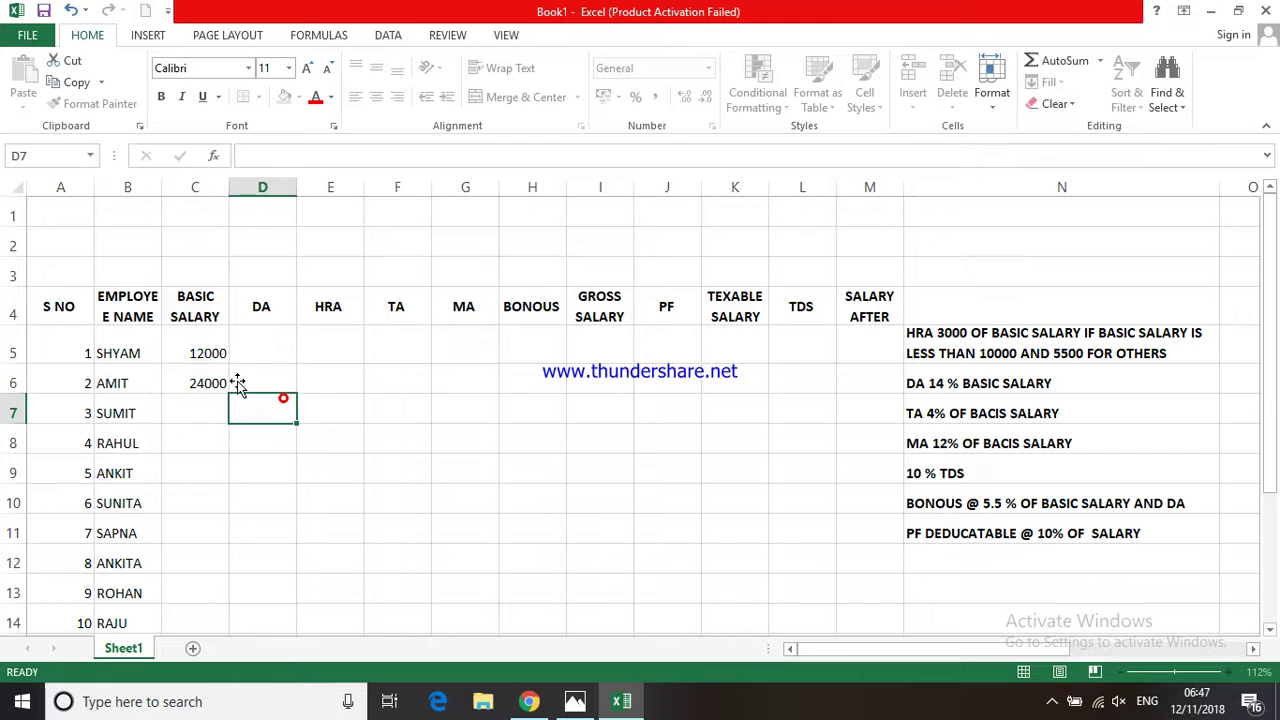
pyautogui.moveTo(213, 355); pyautogui.dragTo(220, 372)
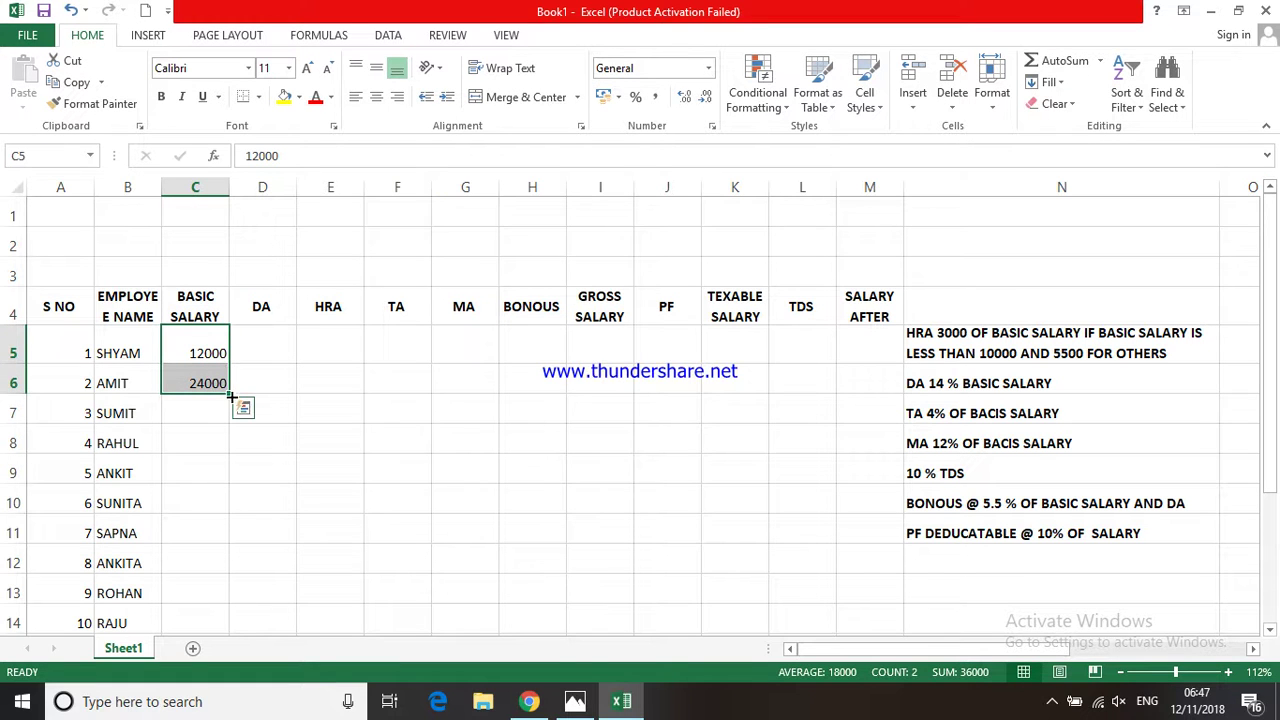
pyautogui.moveTo(231, 397); pyautogui.dragTo(230, 622)
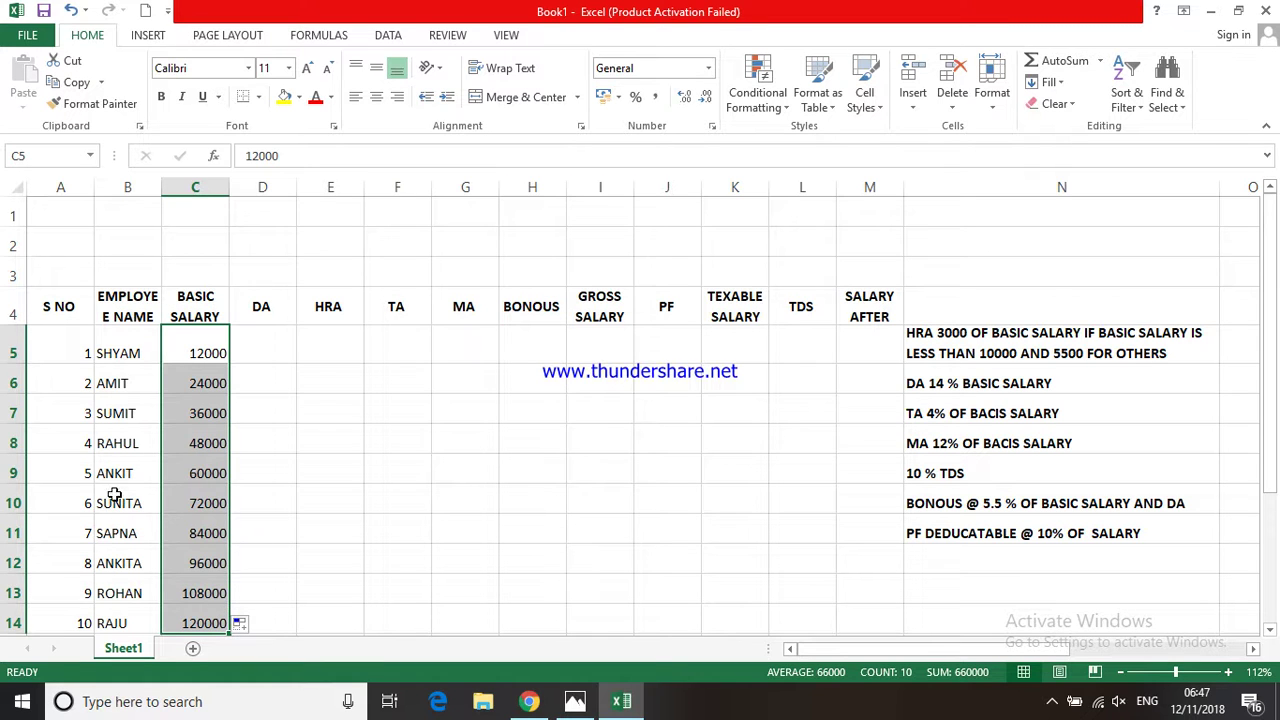
pyautogui.click(245, 339)
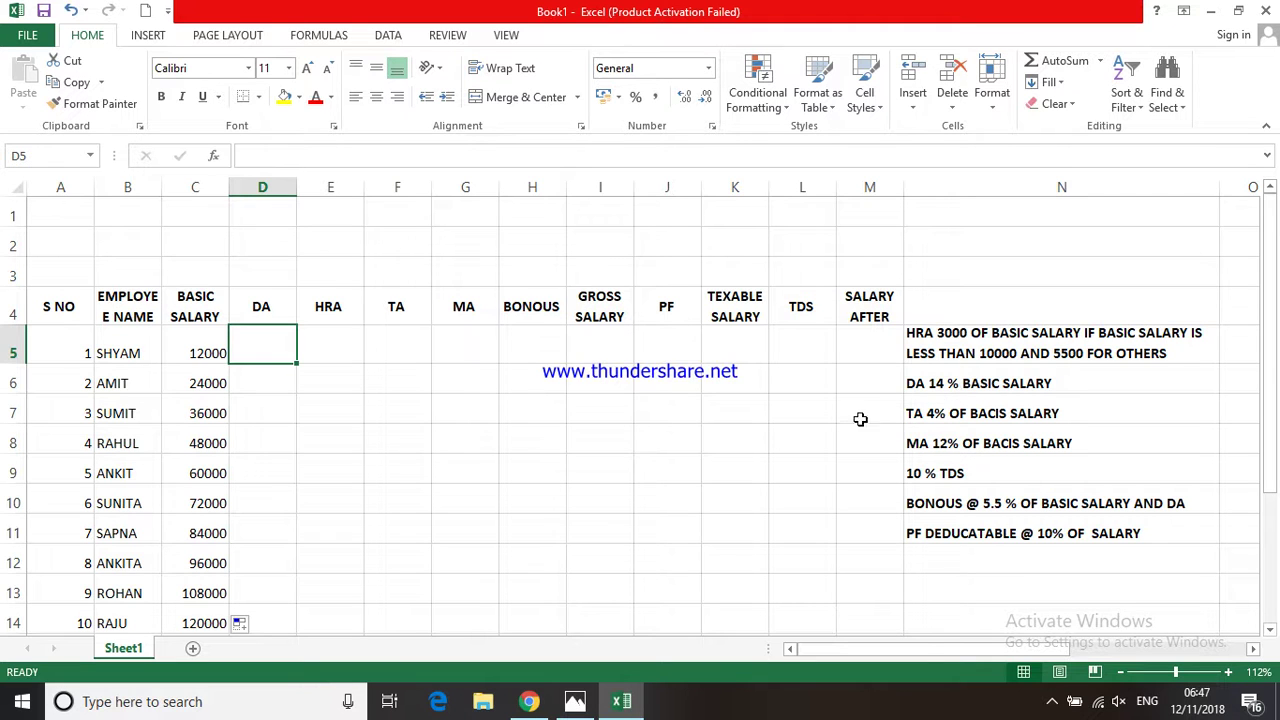
# Enter the DA formula =C5*14/100 in D5, giving 1680.
pyautogui.write('=')
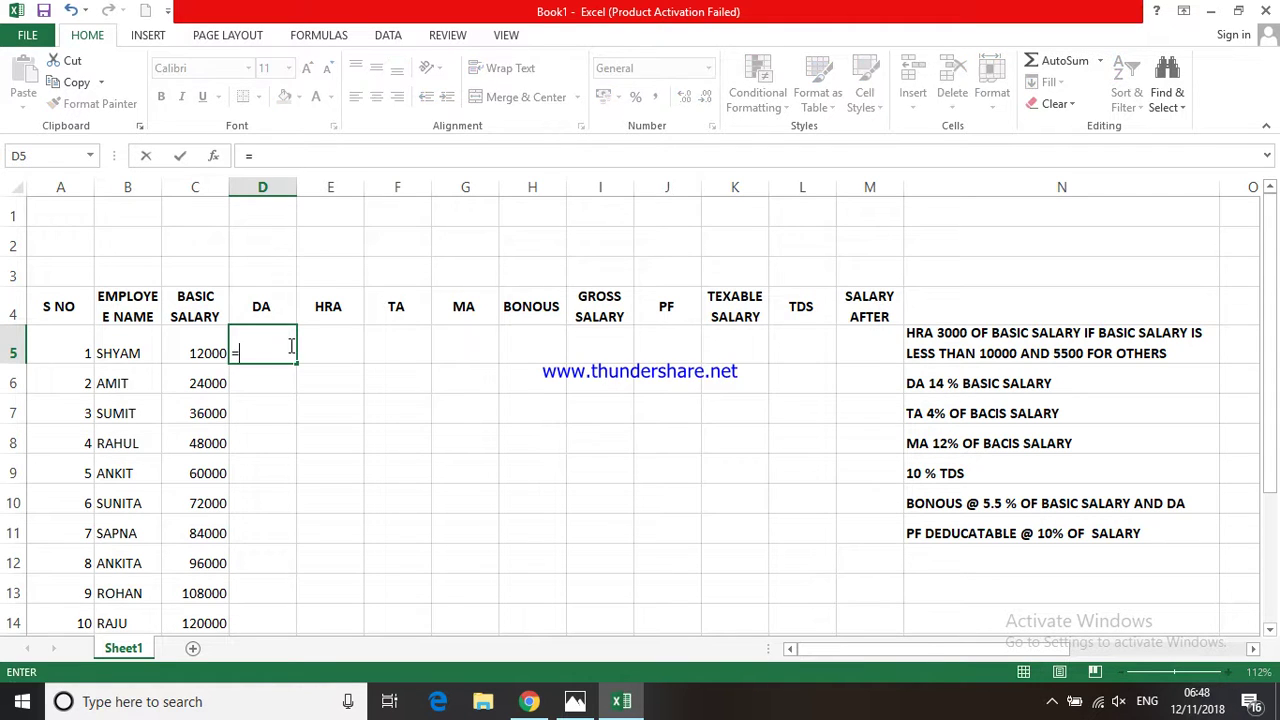
pyautogui.click(190, 345)
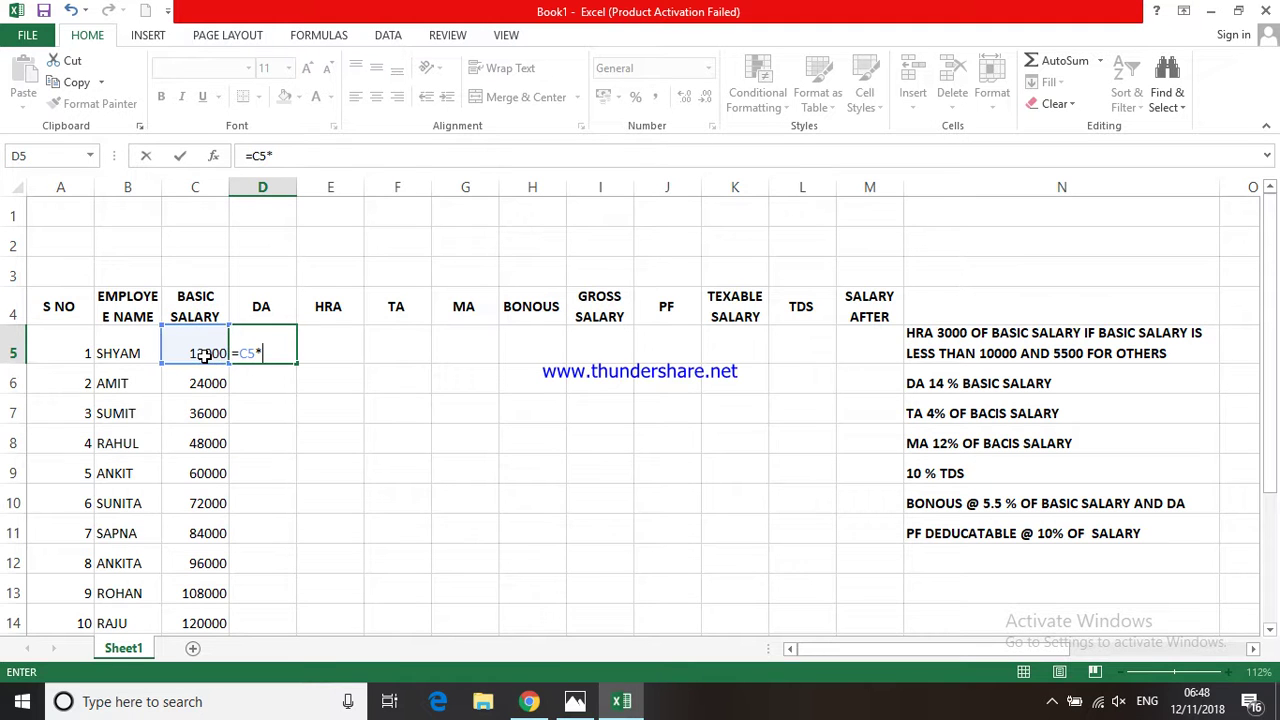
pyautogui.write('4/100')
pyautogui.press('Return')
# Select the basic salary and DA cells, then open and dismiss the AutoSum functions list.
pyautogui.click(248, 328)
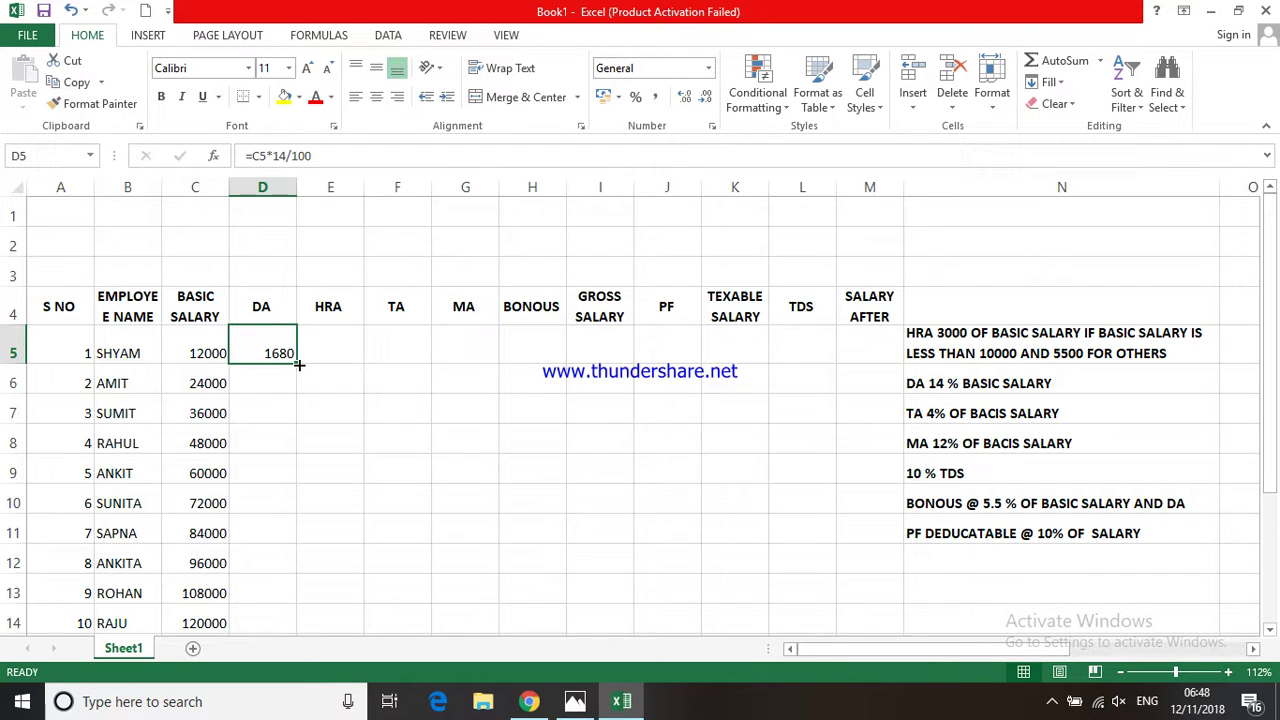
pyautogui.click(332, 386)
pyautogui.moveTo(192, 354); pyautogui.dragTo(266, 617)
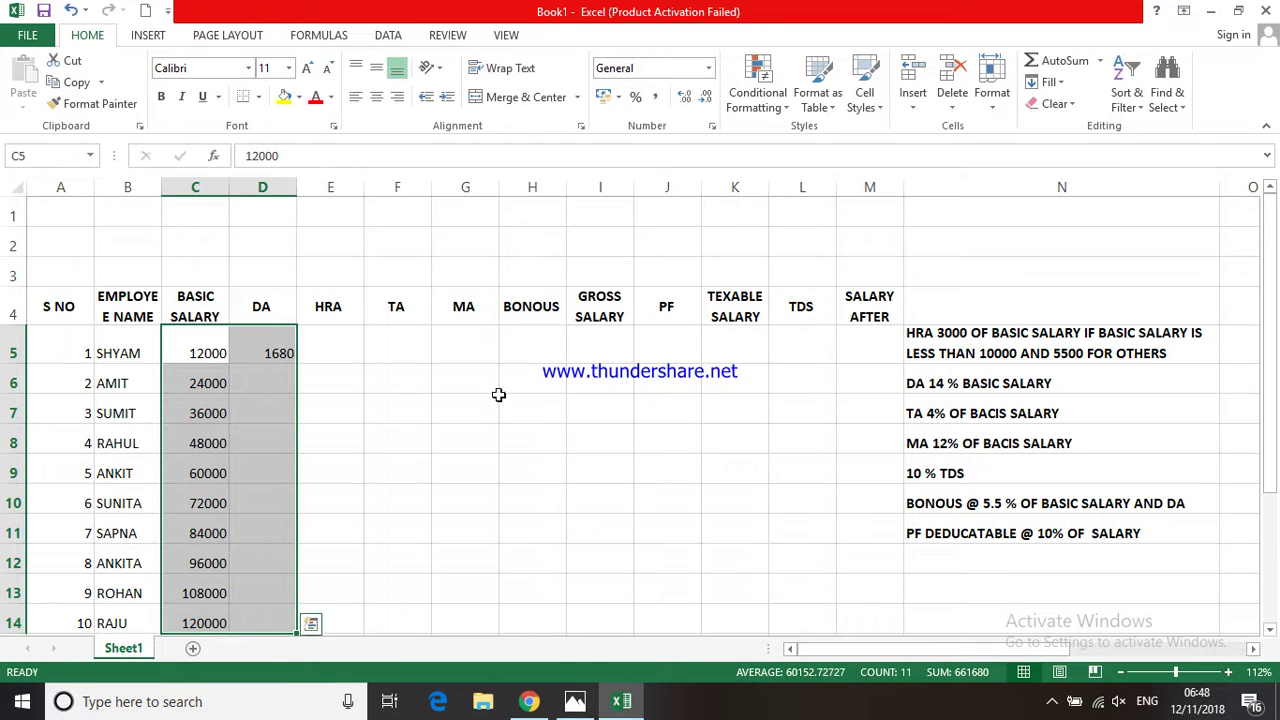
pyautogui.click(1101, 62)
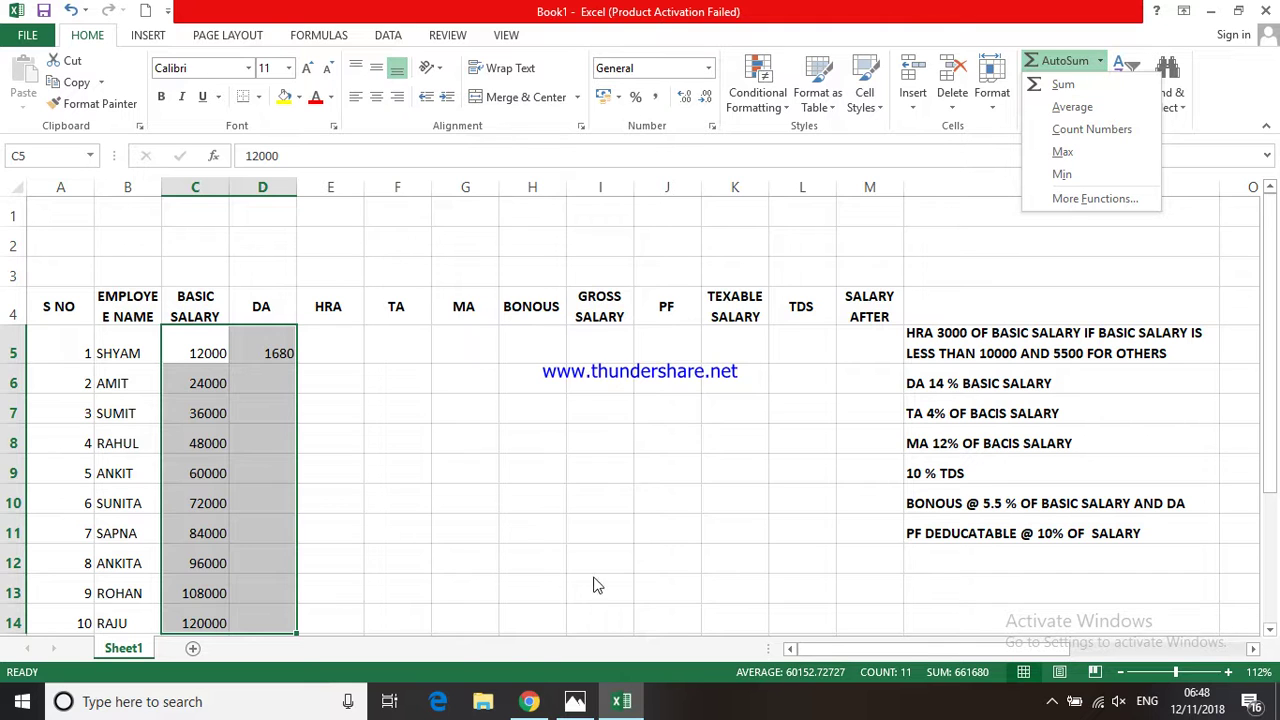
pyautogui.click(412, 576)
pyautogui.click(368, 498)
# Fill the DA formula down to D14 with Ctrl+D, then clear the values below D5.
pyautogui.click(277, 408)
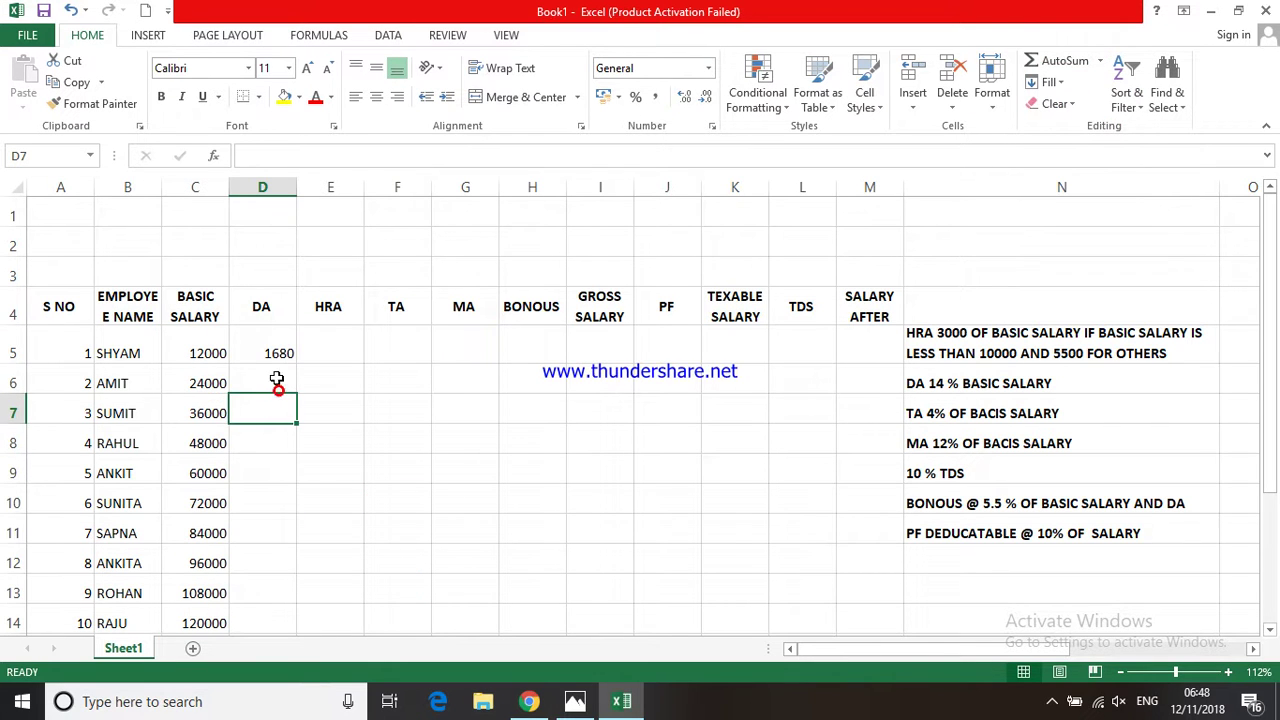
pyautogui.click(281, 374)
pyautogui.moveTo(276, 354); pyautogui.dragTo(289, 615)
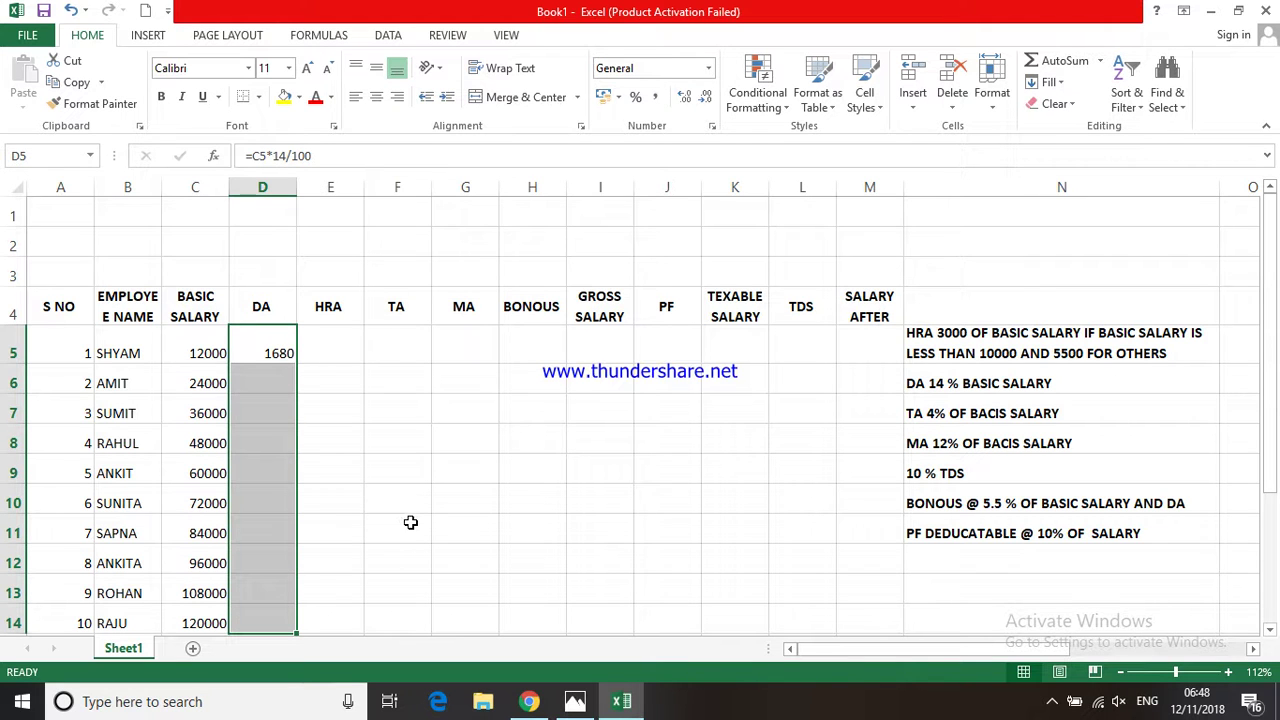
pyautogui.hotkey('ctrl', 'd')
pyautogui.click(381, 463)
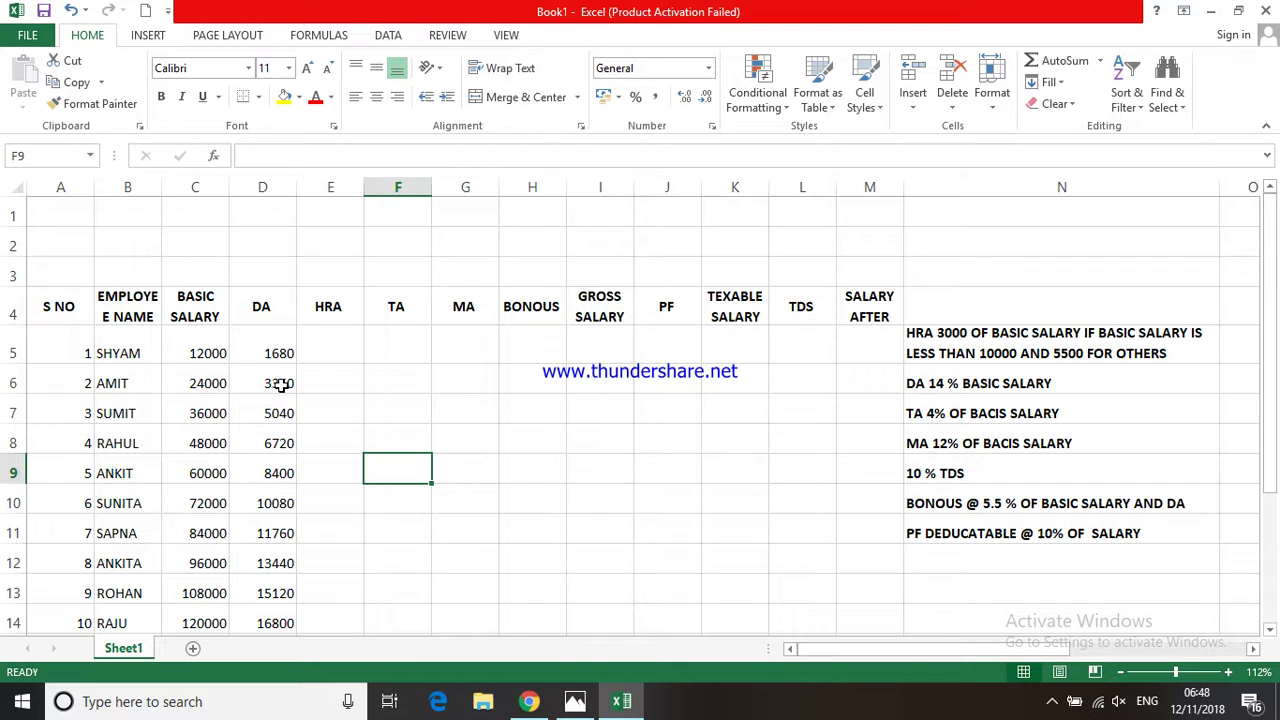
pyautogui.moveTo(281, 385); pyautogui.dragTo(310, 623)
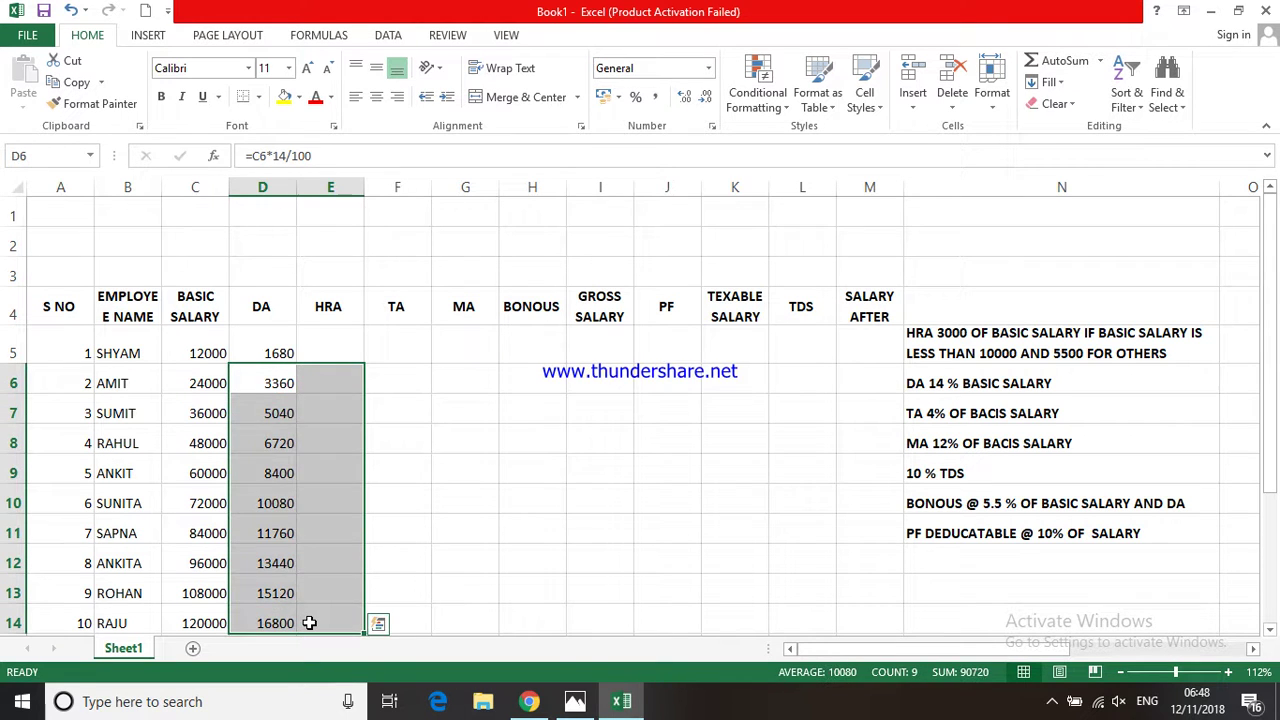
pyautogui.press('Delete')
pyautogui.click(355, 428)
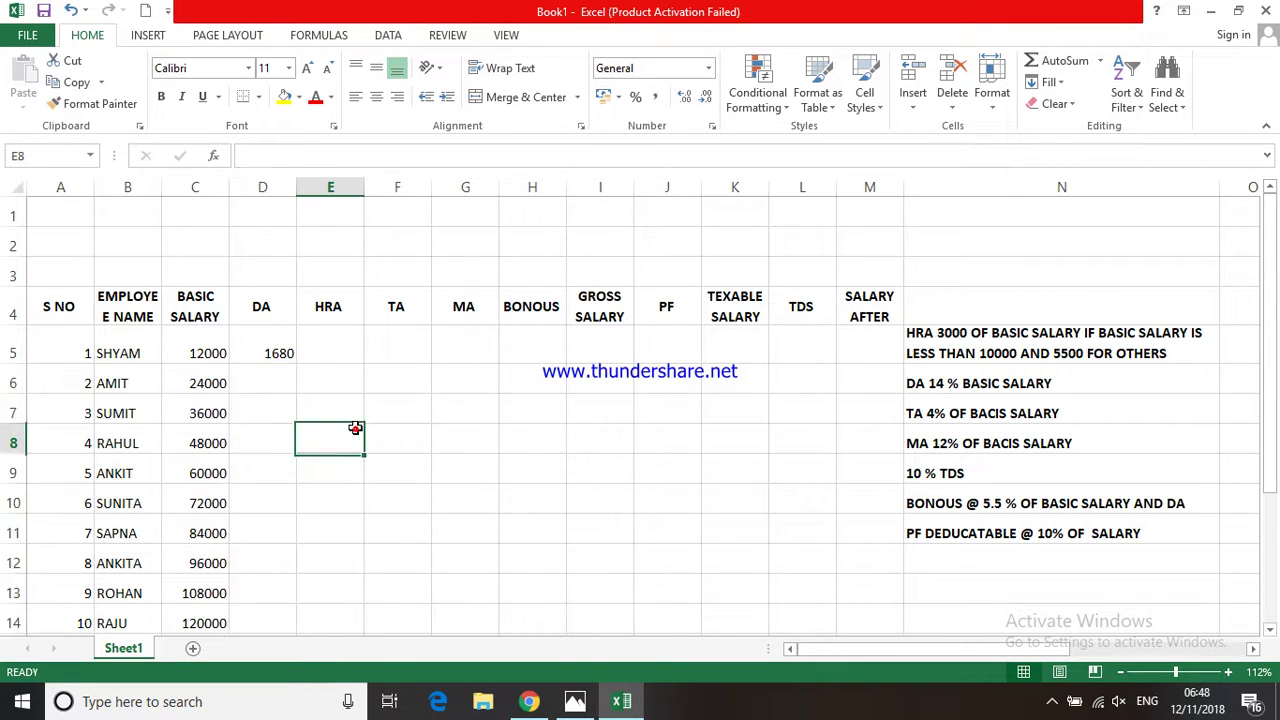
# Replace D5's DA formula with 12% of basic salary (=C5*12/100), giving 1440.
pyautogui.click(260, 363)
pyautogui.press('Delete')
pyautogui.click(355, 463)
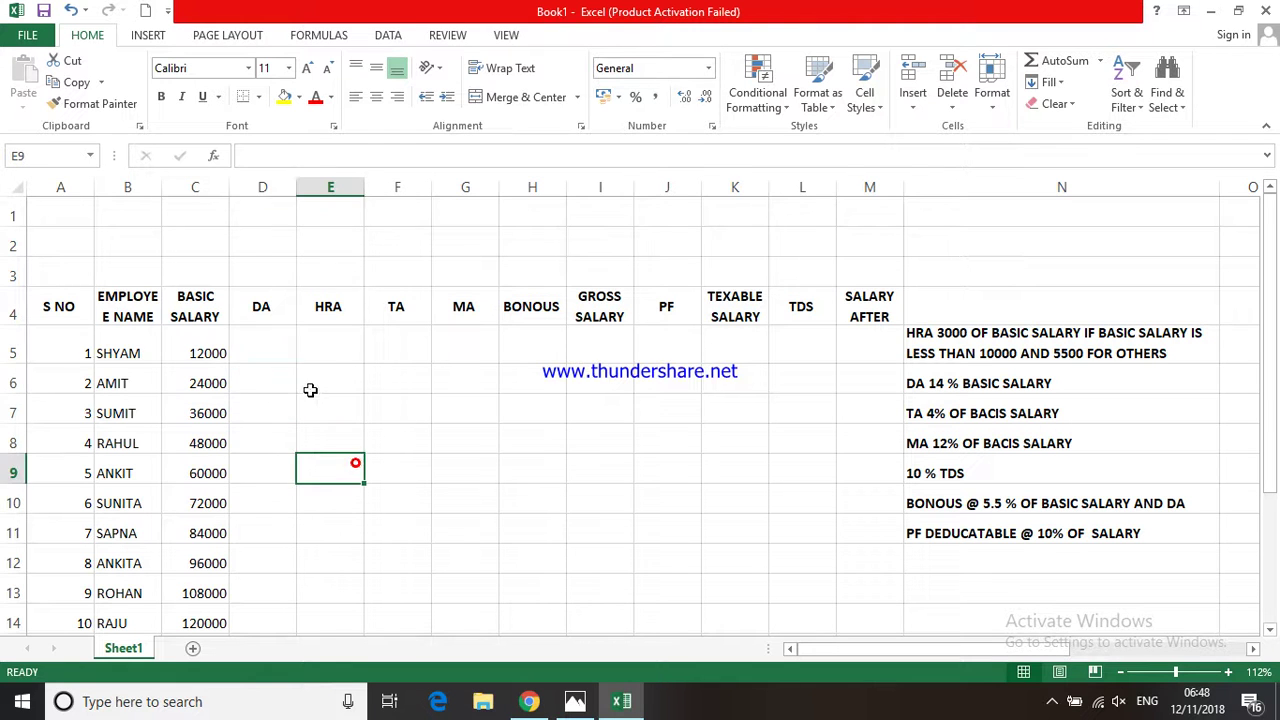
pyautogui.click(257, 346)
pyautogui.write('=')
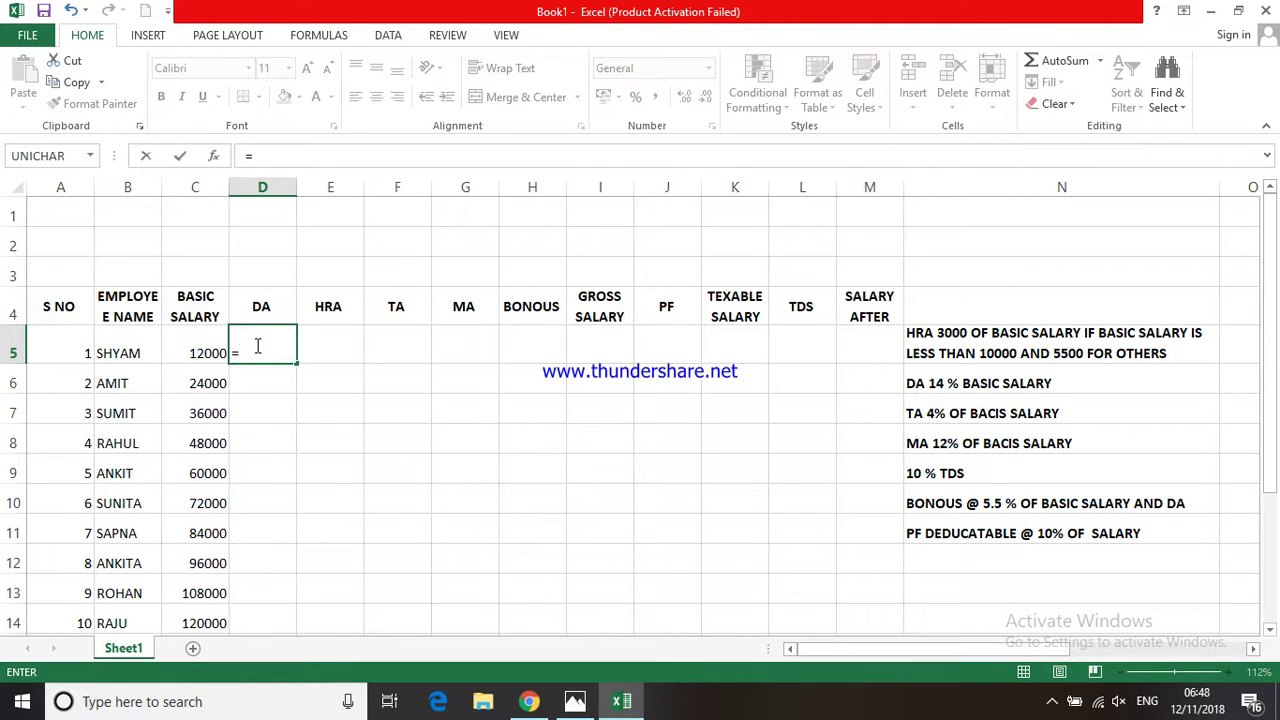
pyautogui.click(192, 352)
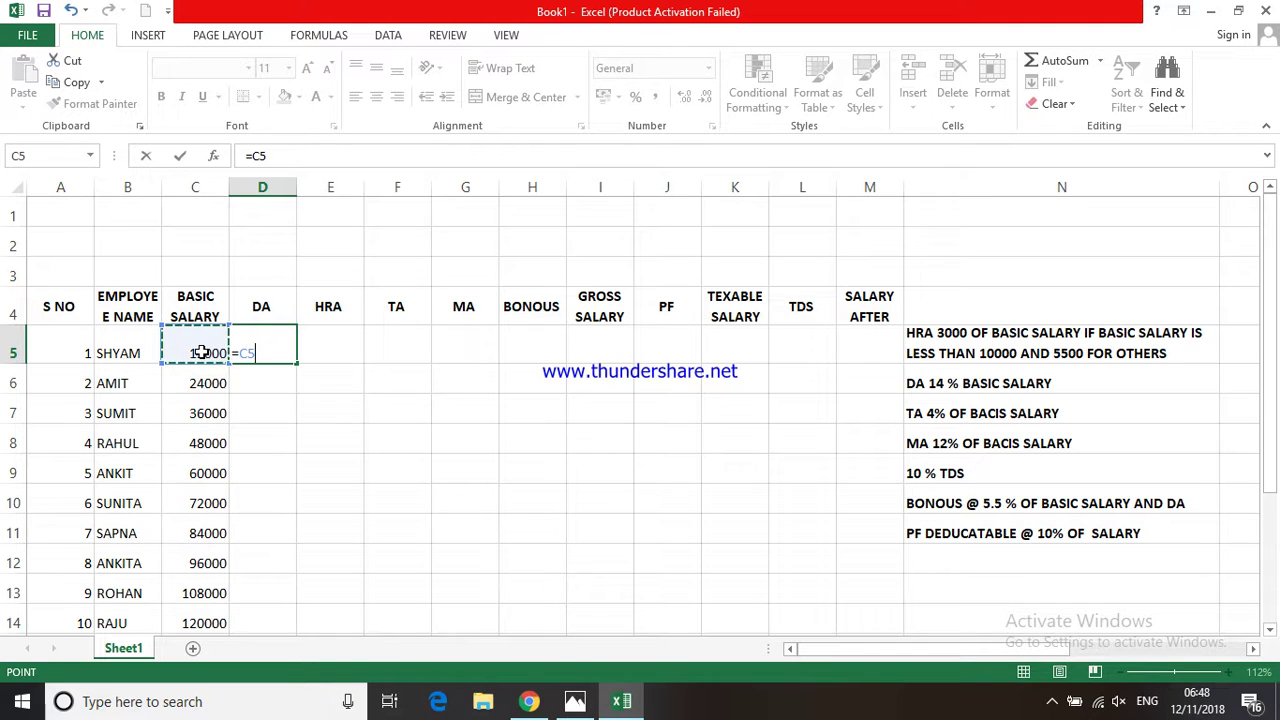
pyautogui.write('*')
pyautogui.write('12')
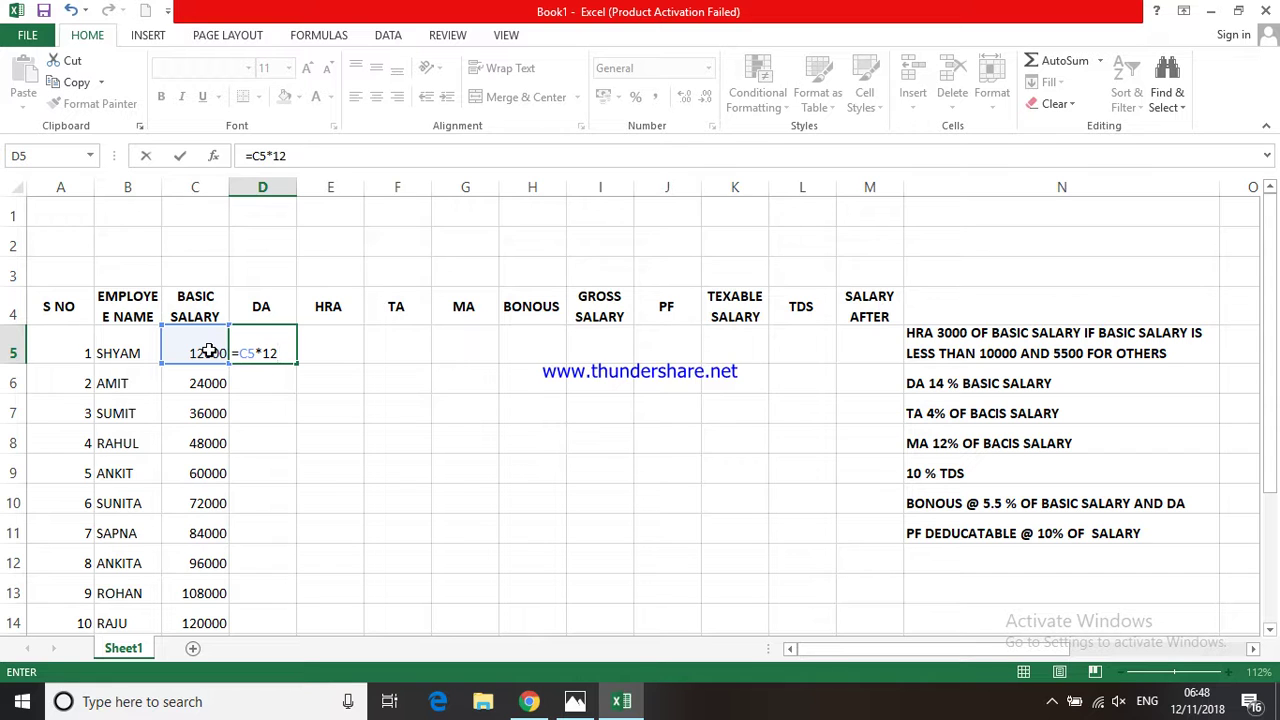
pyautogui.write('100')
pyautogui.press('Return')
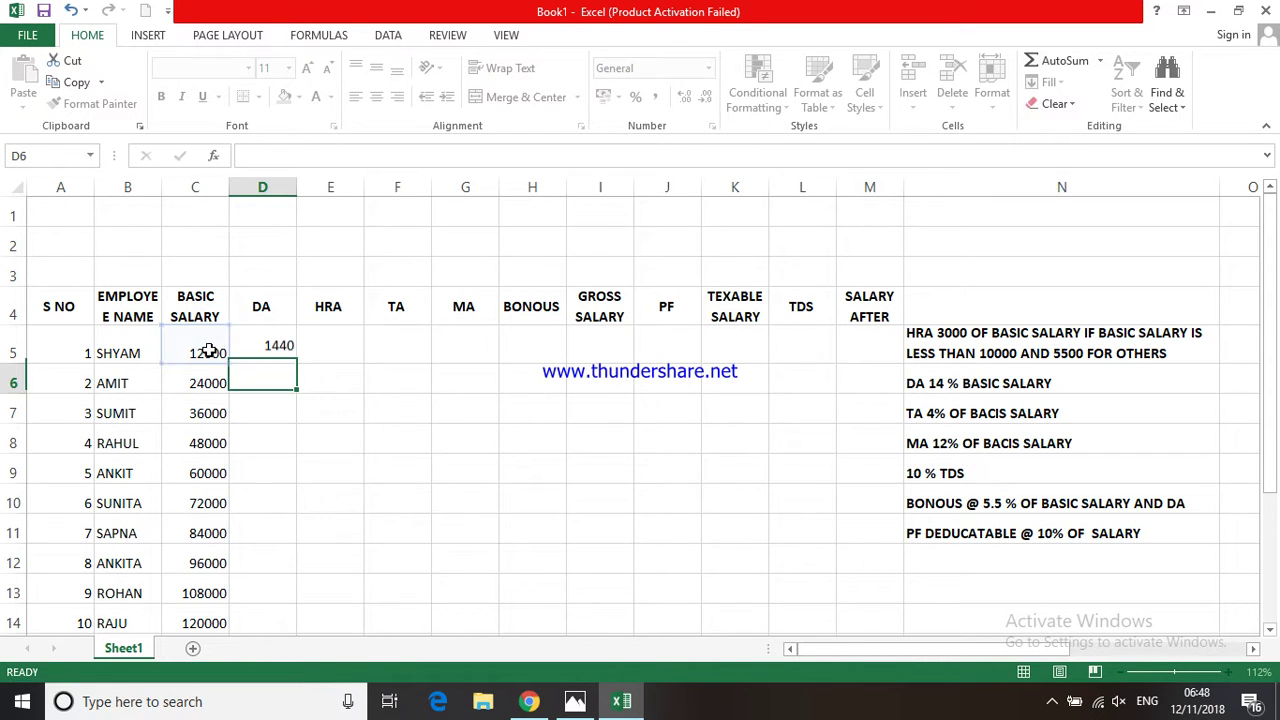
pyautogui.click(278, 354)
pyautogui.click(384, 410)
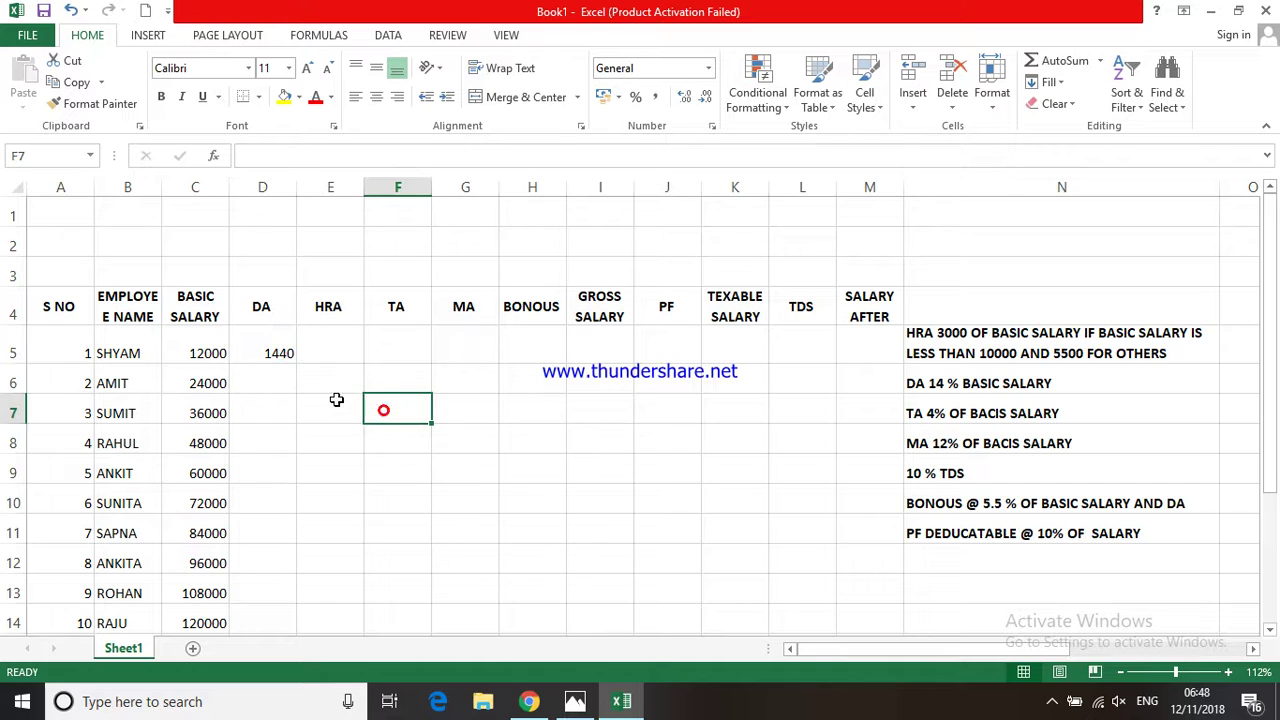
# Copy the 12% DA formula down to D14, giving 1440 through 14400.
pyautogui.click(278, 348)
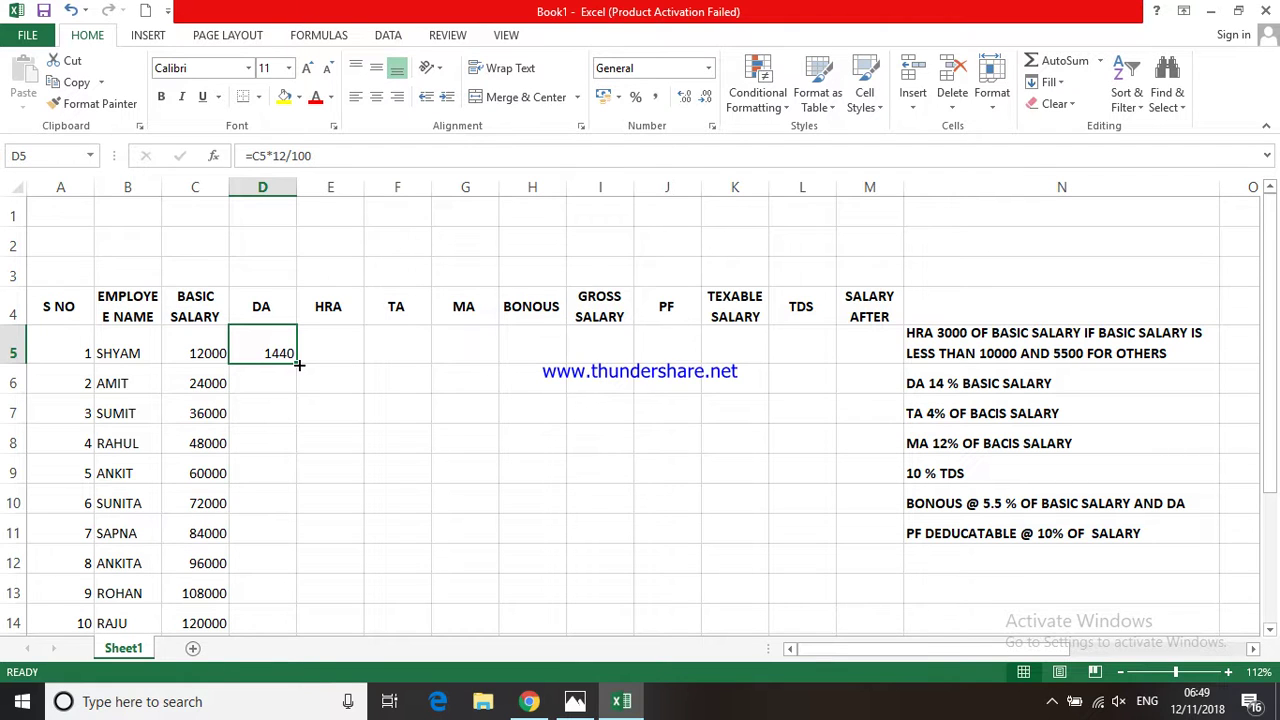
pyautogui.moveTo(299, 365); pyautogui.dragTo(302, 610)
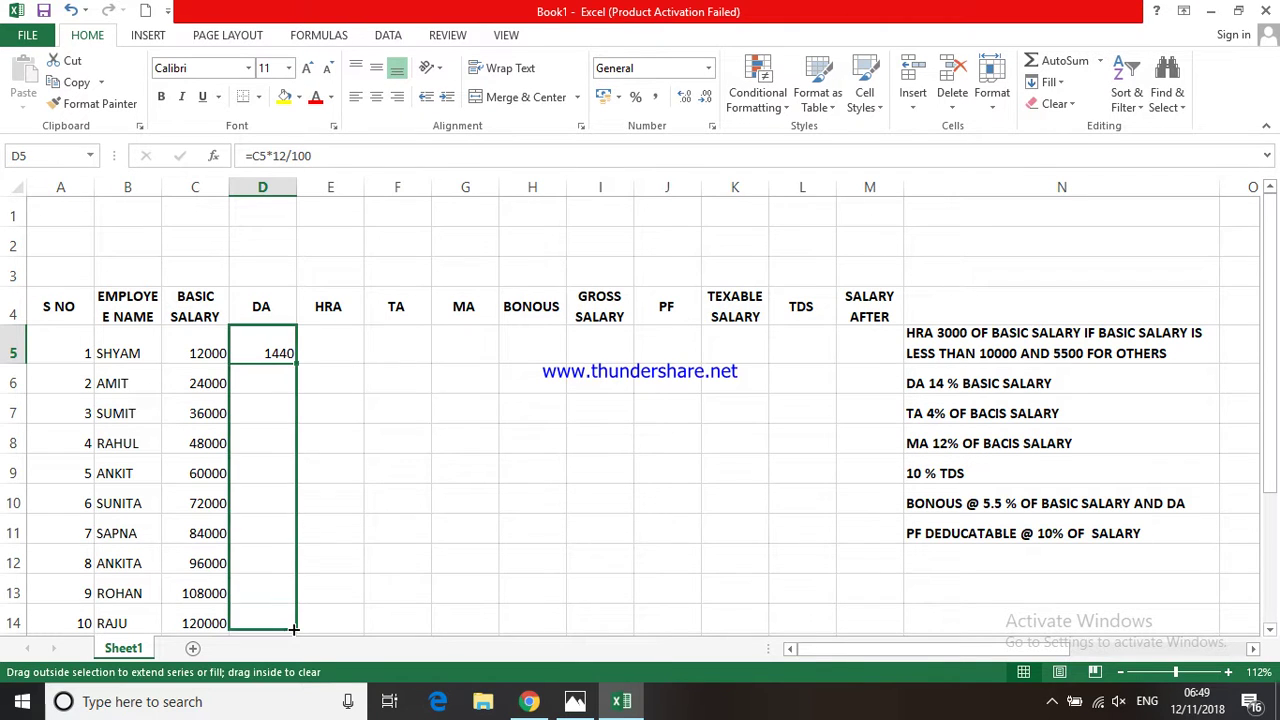
pyautogui.click(358, 501)
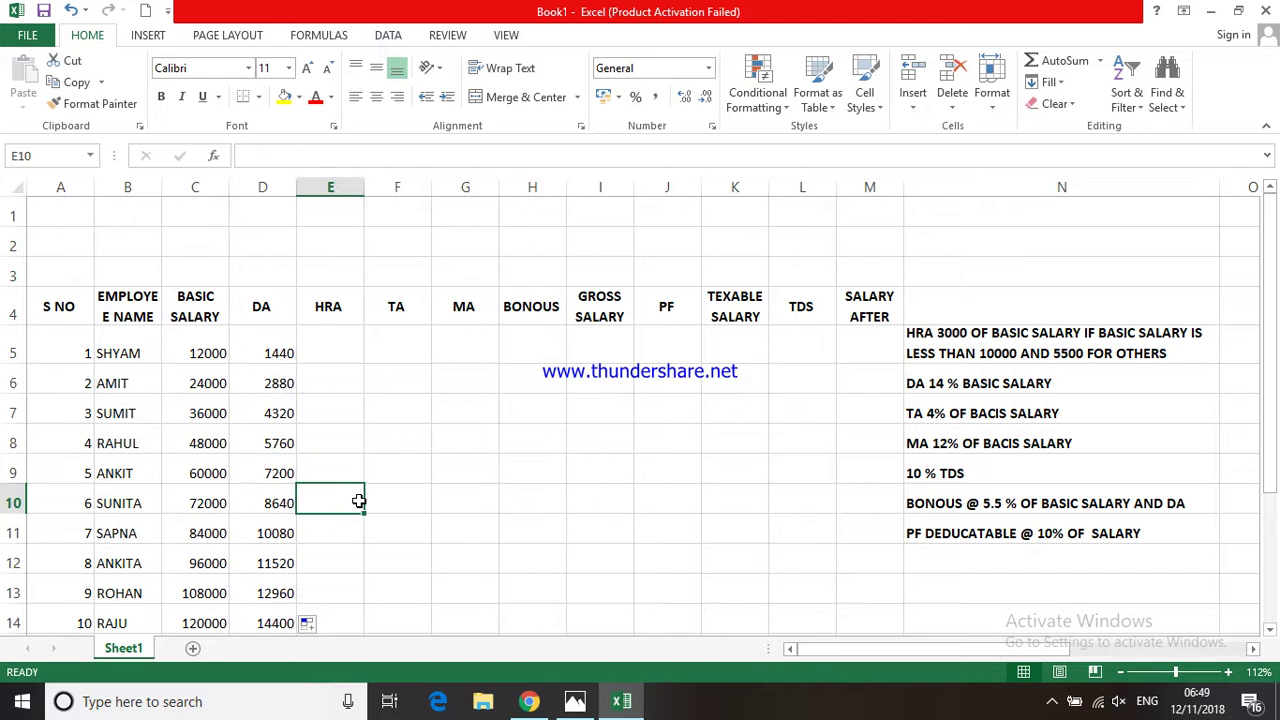
pyautogui.click(331, 346)
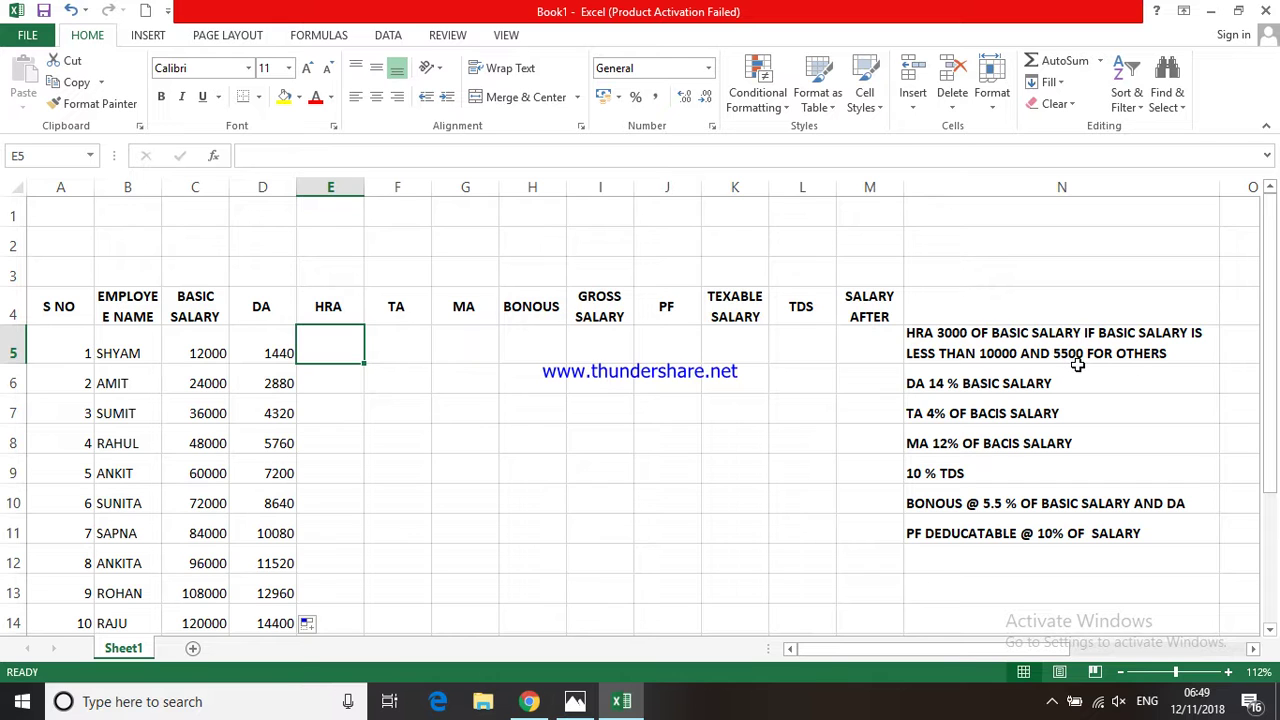
pyautogui.click(586, 418)
# Enter the HRA formula =IF(C5<10000,3000,500) in E5.
pyautogui.click(331, 343)
pyautogui.write('=')
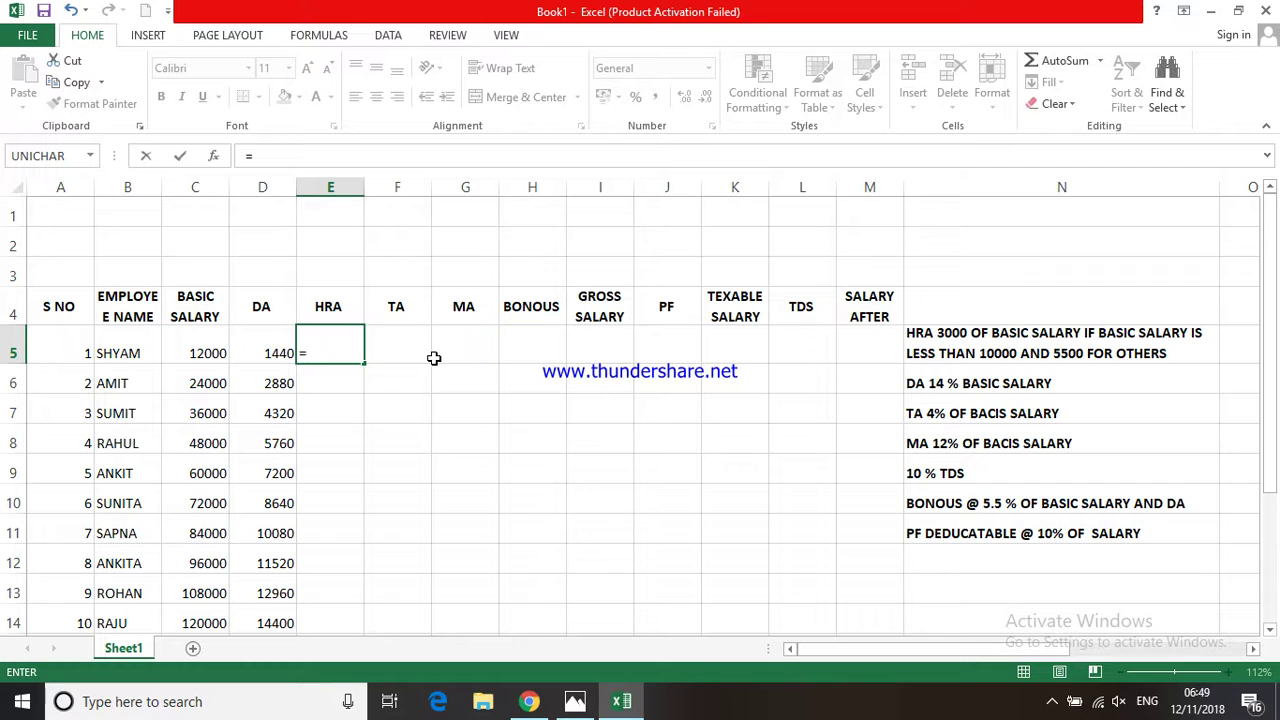
pyautogui.write('IFF(')
pyautogui.press('BackSpace')
pyautogui.write('(')
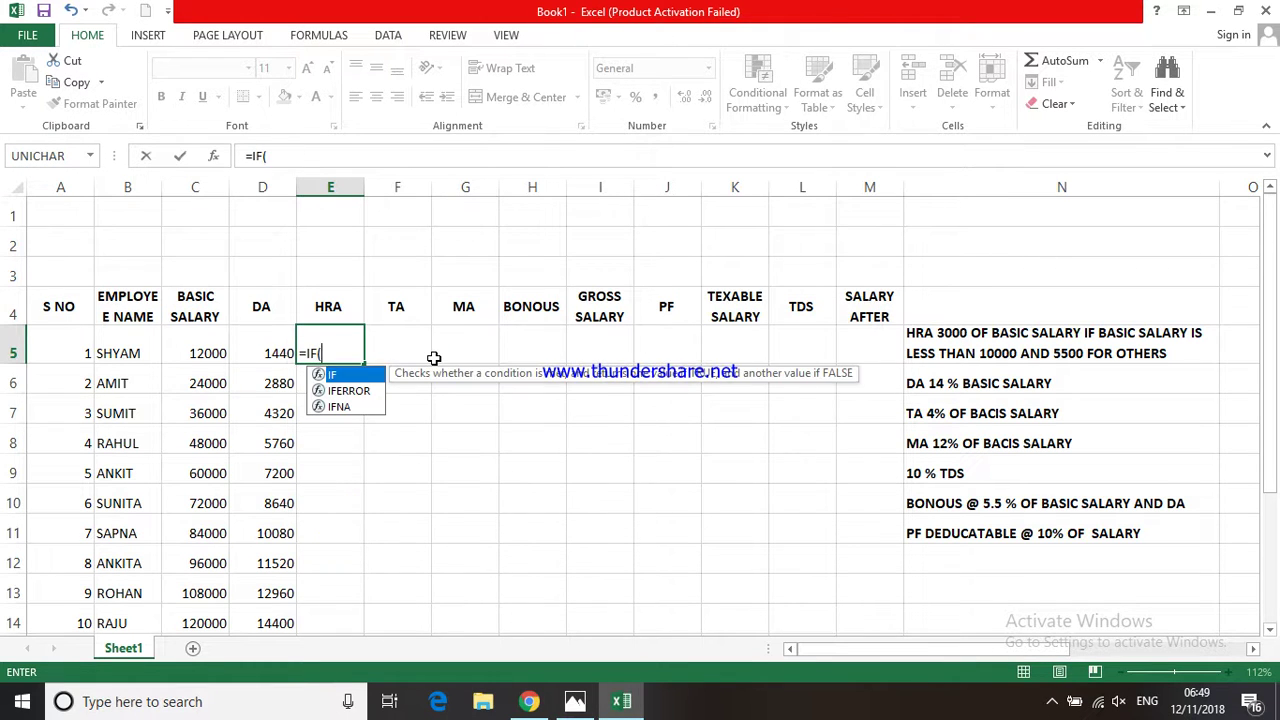
pyautogui.click(195, 348)
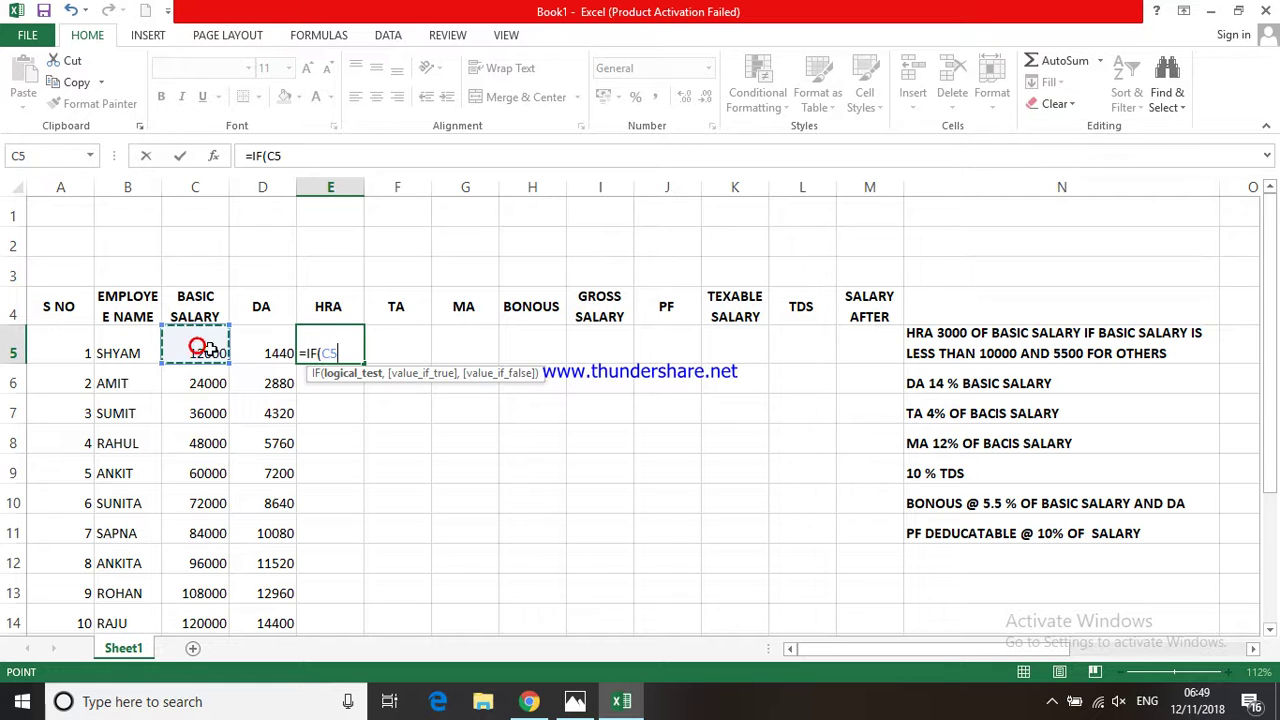
pyautogui.write('<')
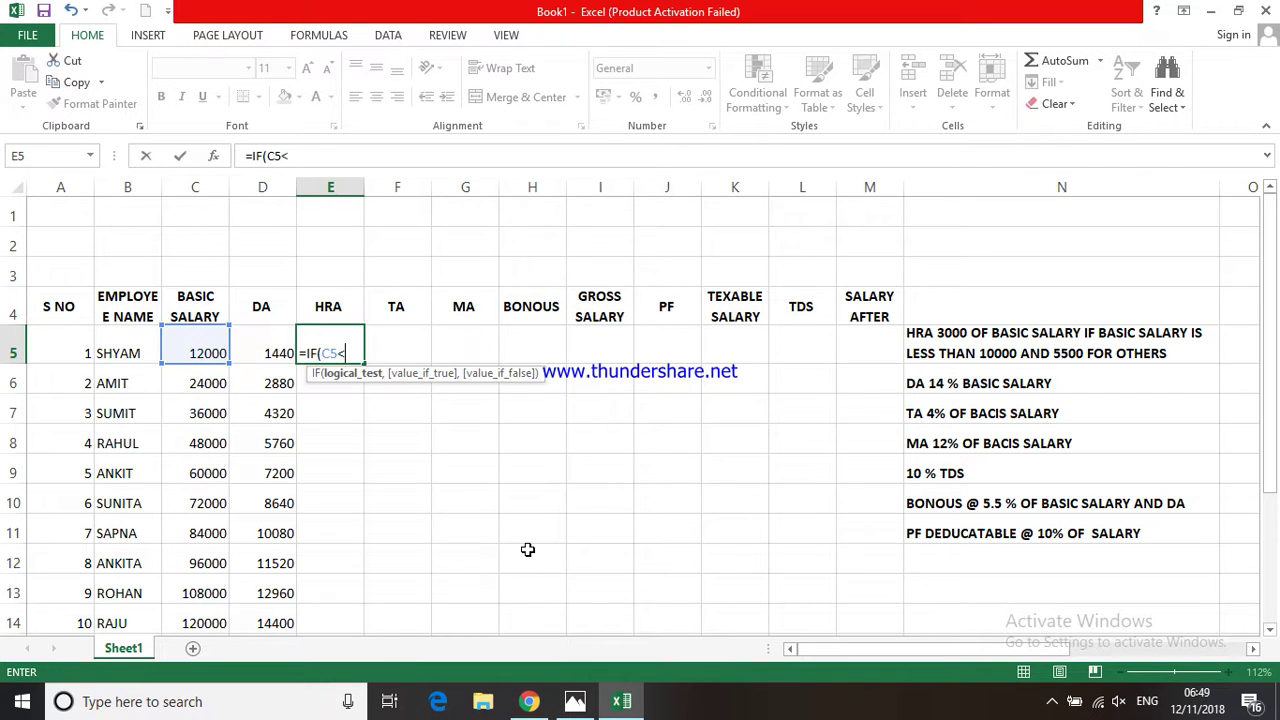
pyautogui.write('1000')
pyautogui.write('0,')
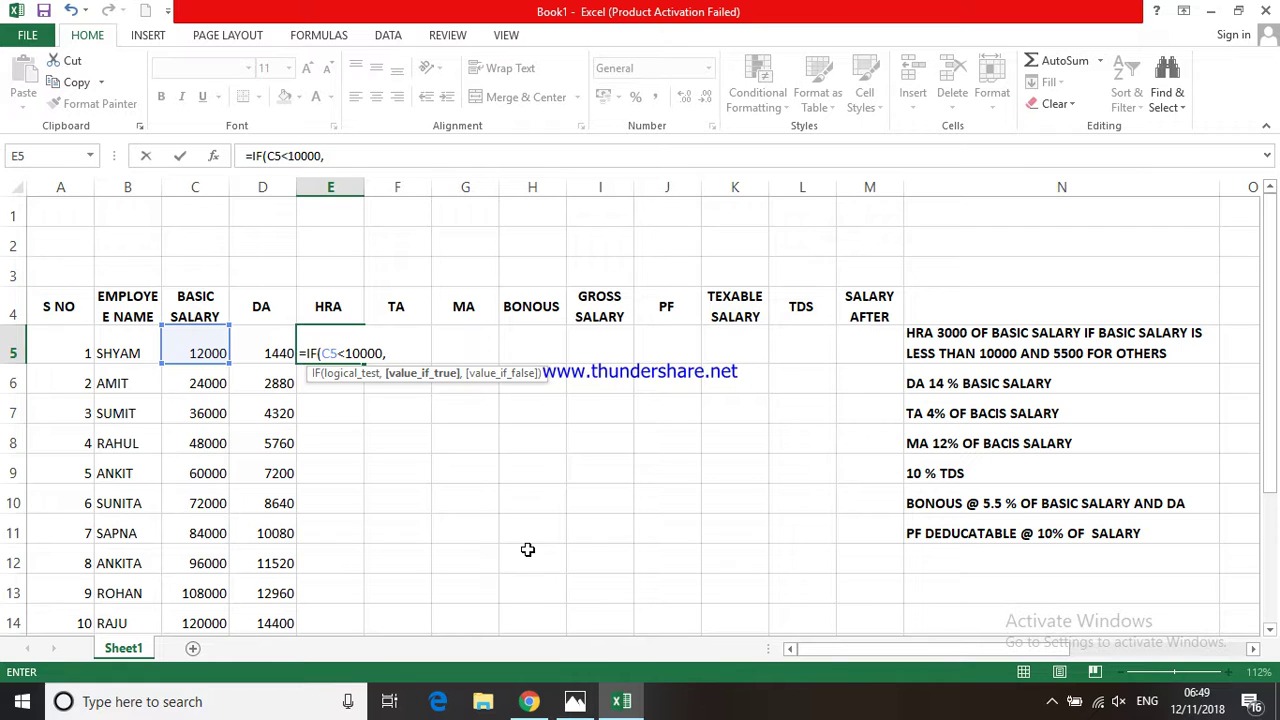
pyautogui.write('3000,')
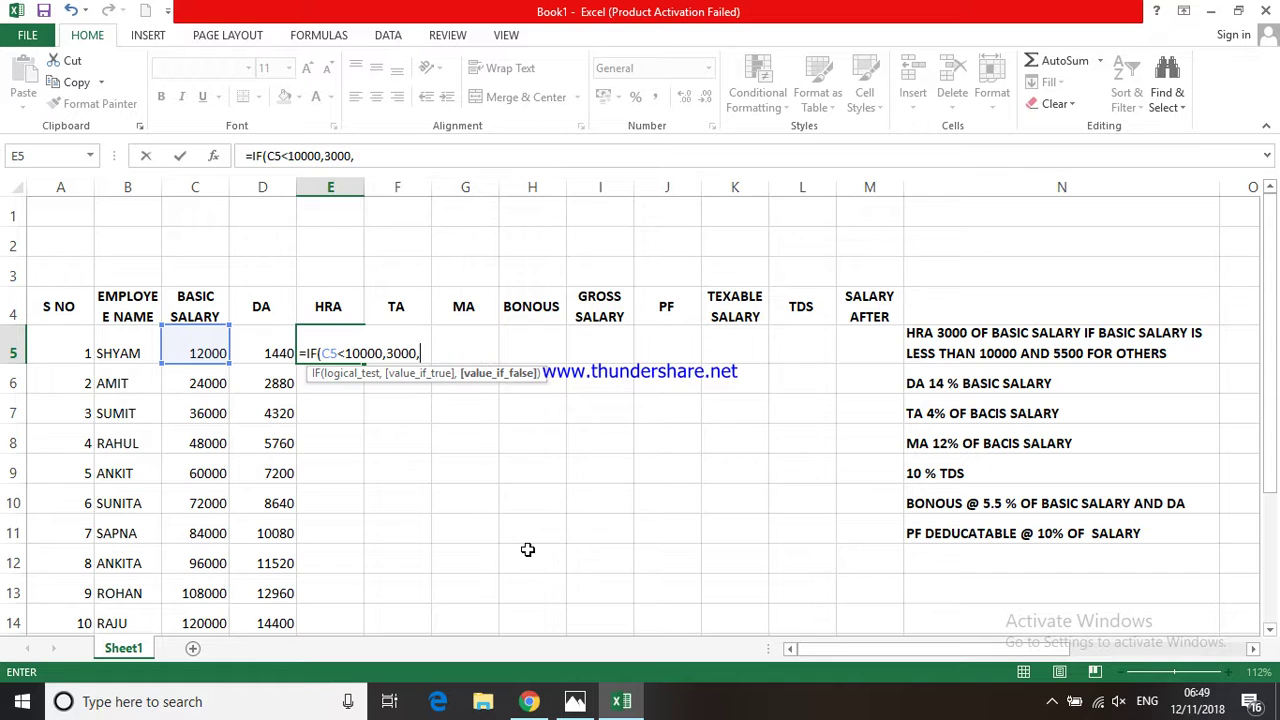
pyautogui.write('500')
pyautogui.press('Return')
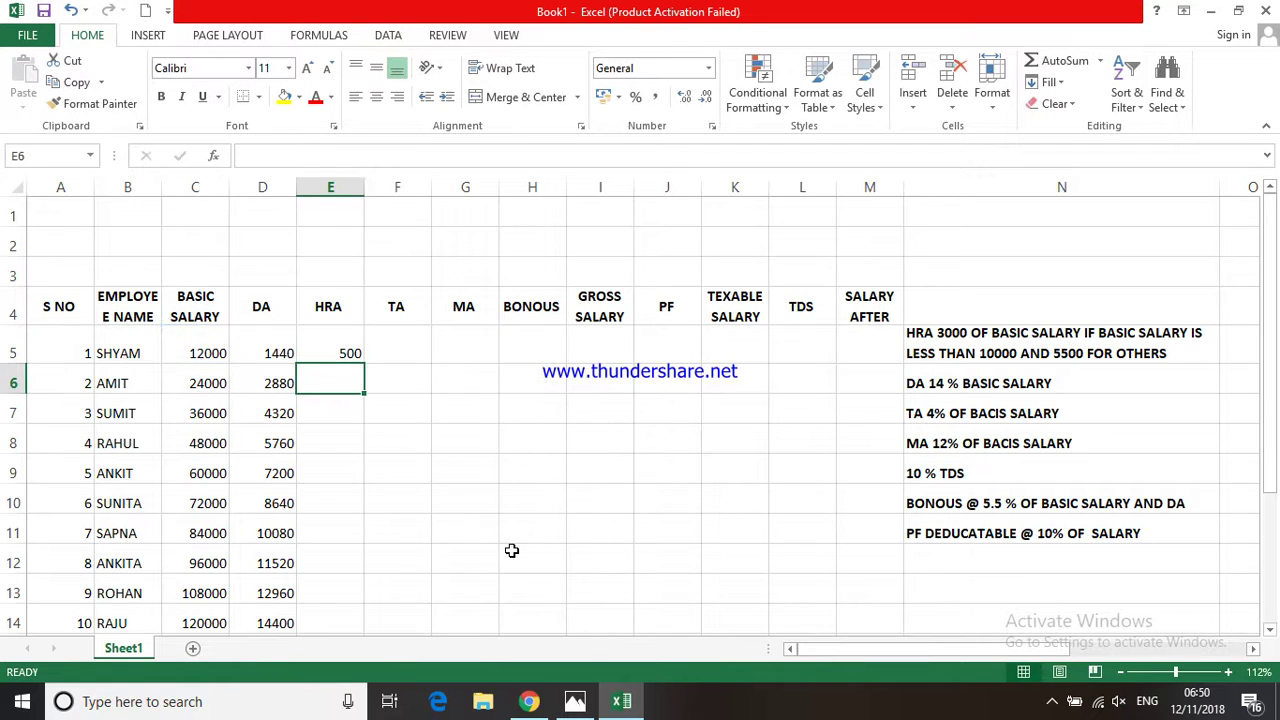
# Fill the HRA formula down to E14, then clear the filled values.
pyautogui.click(351, 354)
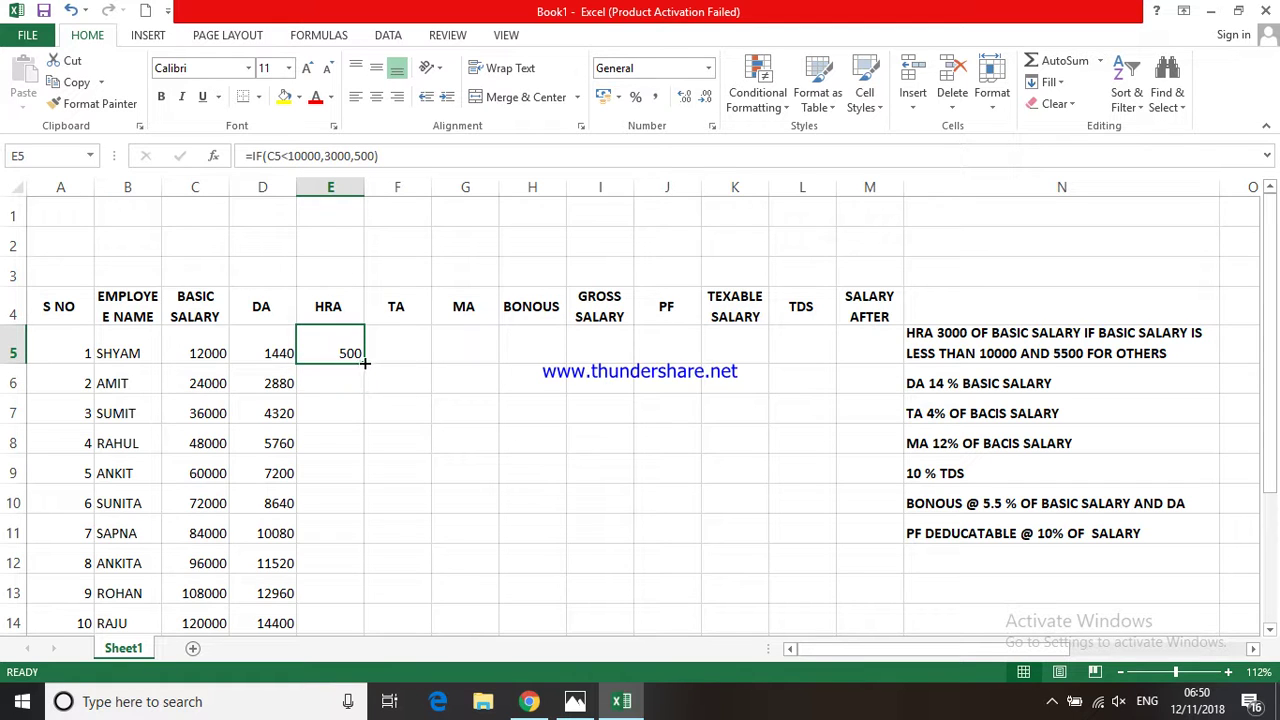
pyautogui.doubleClick(365, 364)
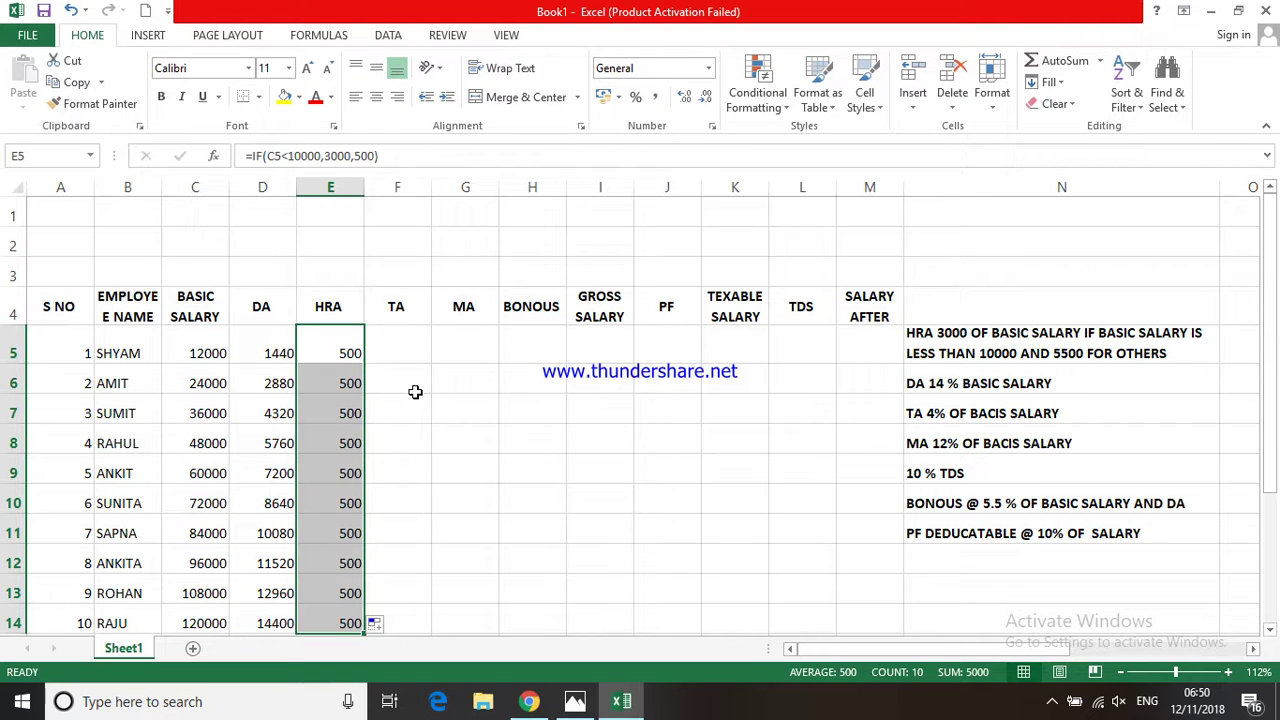
pyautogui.press('Delete')
# Rebuild E5 as =IF(C5<10000,3000,5500), showing 5500 for the first employee.
pyautogui.click(406, 408)
pyautogui.click(354, 368)
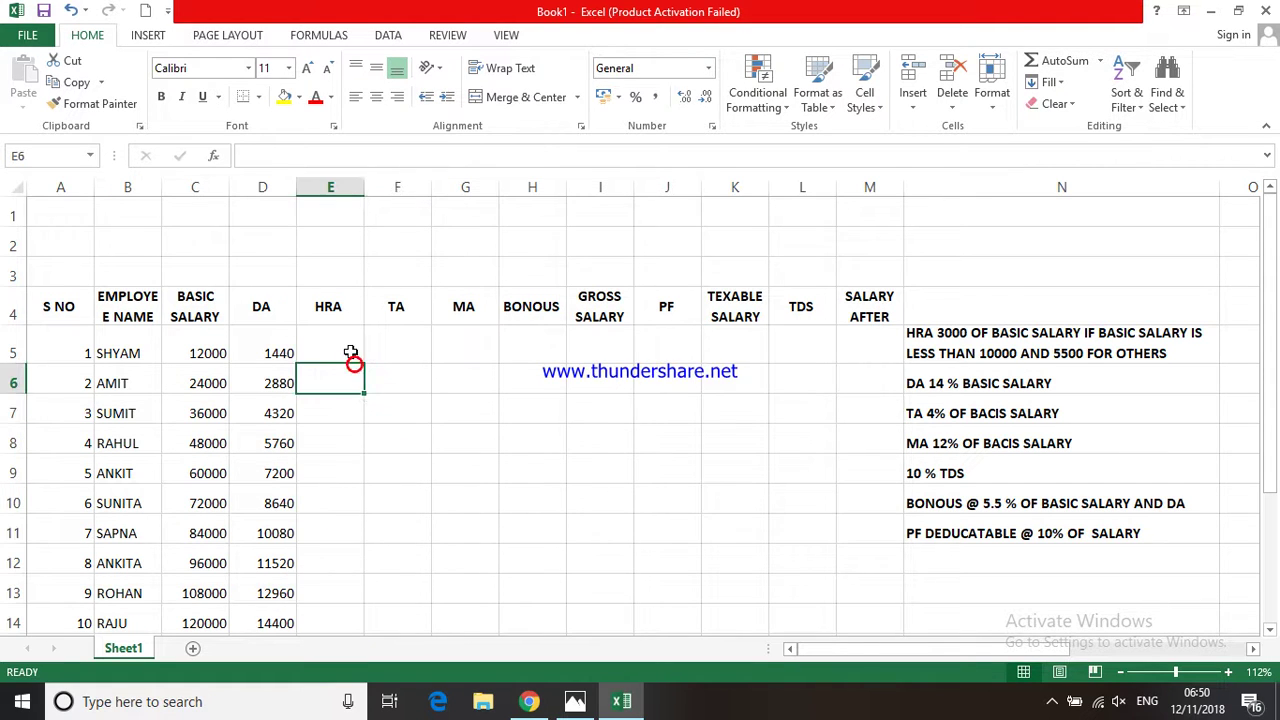
pyautogui.click(351, 353)
pyautogui.write('=')
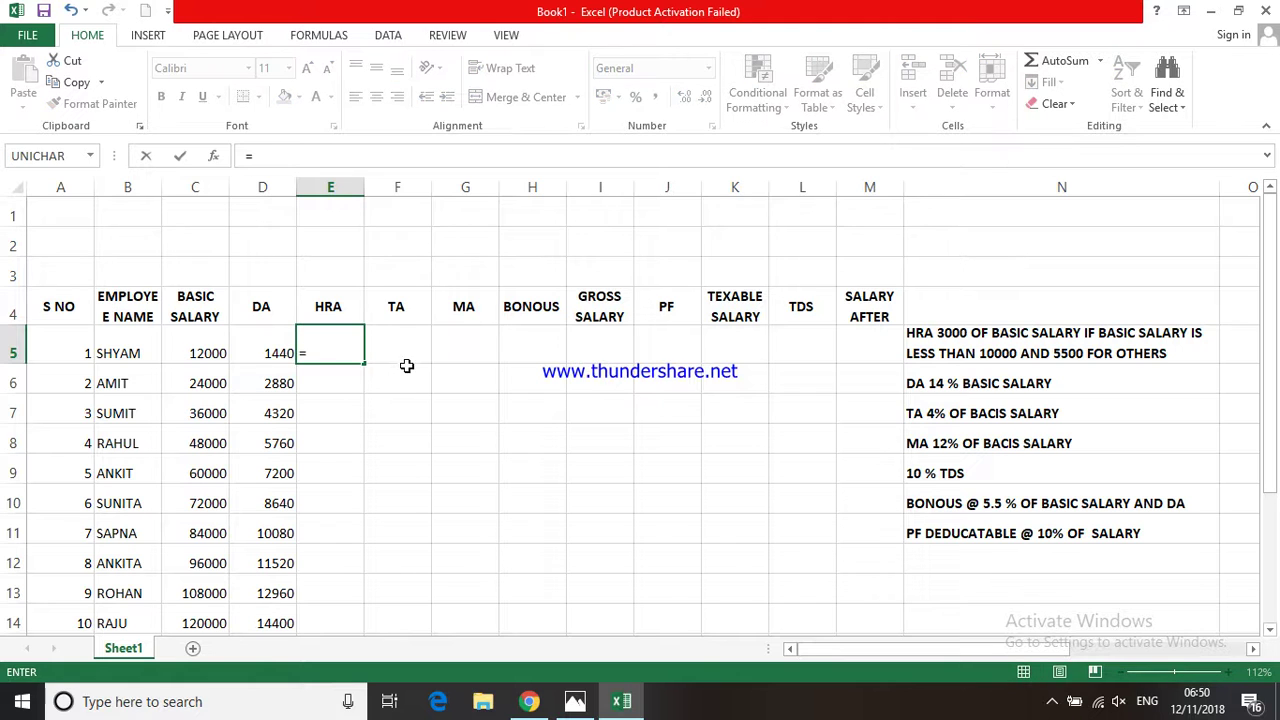
pyautogui.click(185, 345)
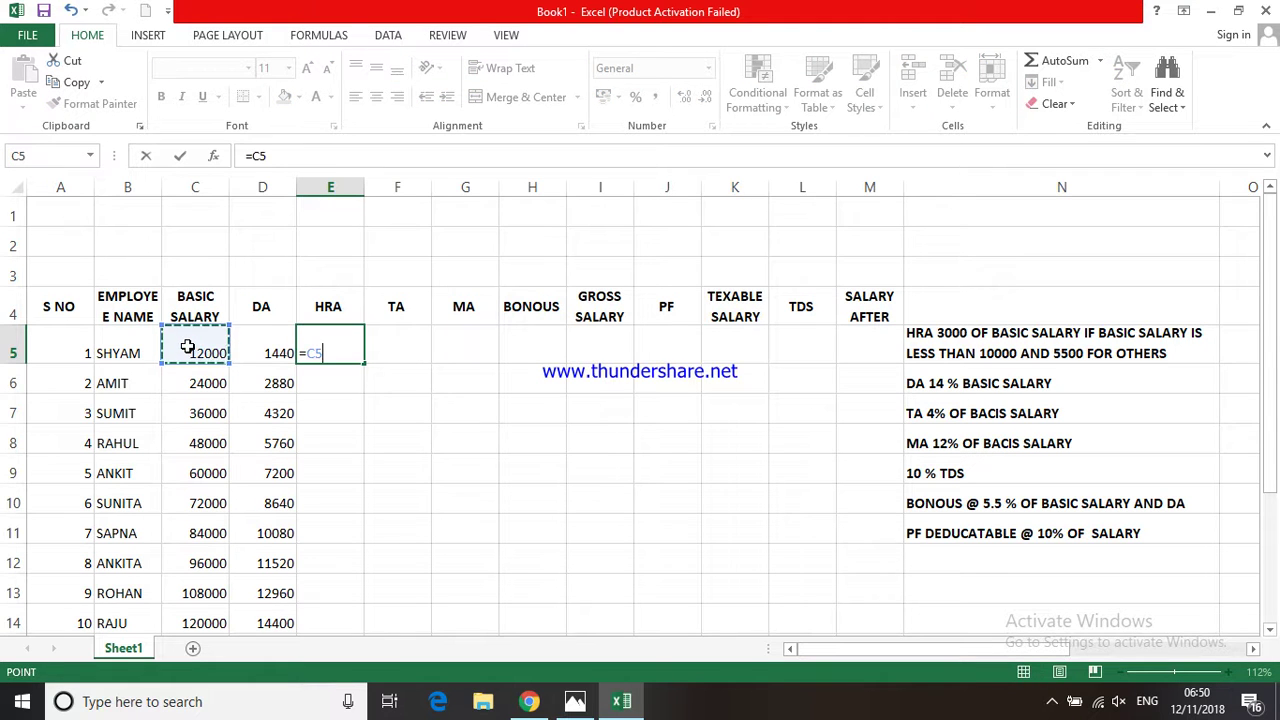
pyautogui.press('BackSpace')
pyautogui.press('BackSpace')
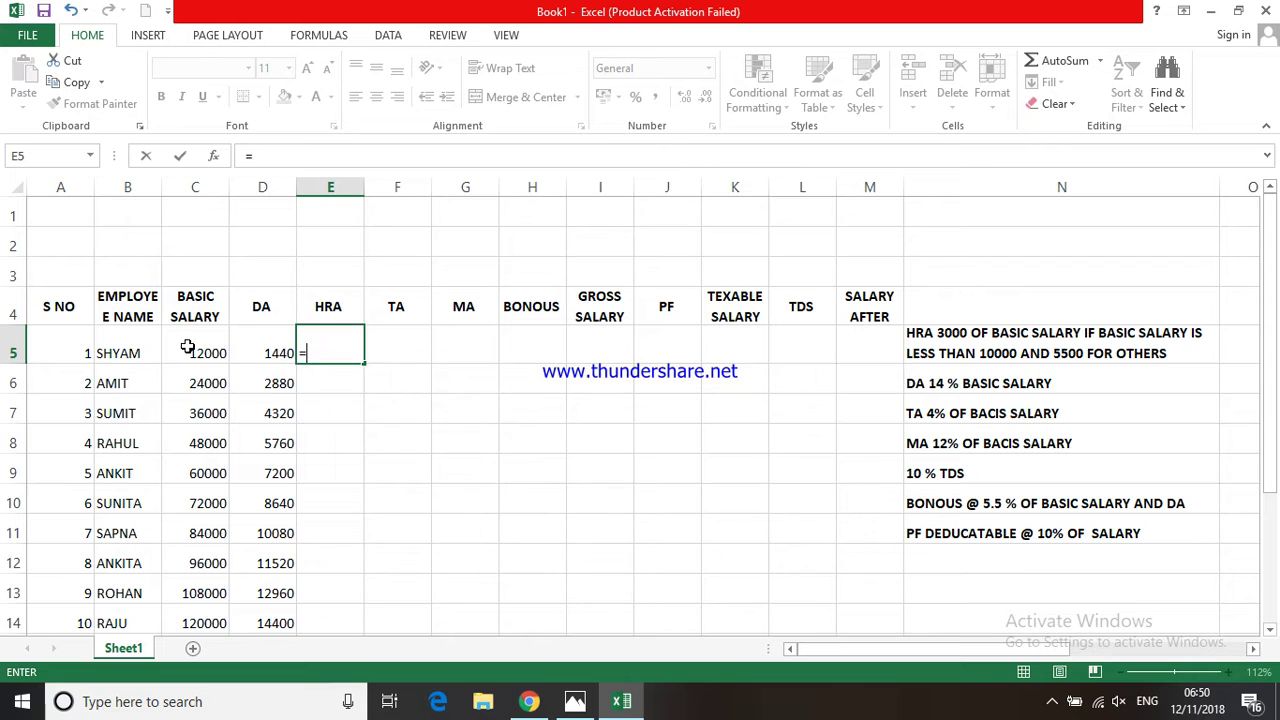
pyautogui.write('IF(')
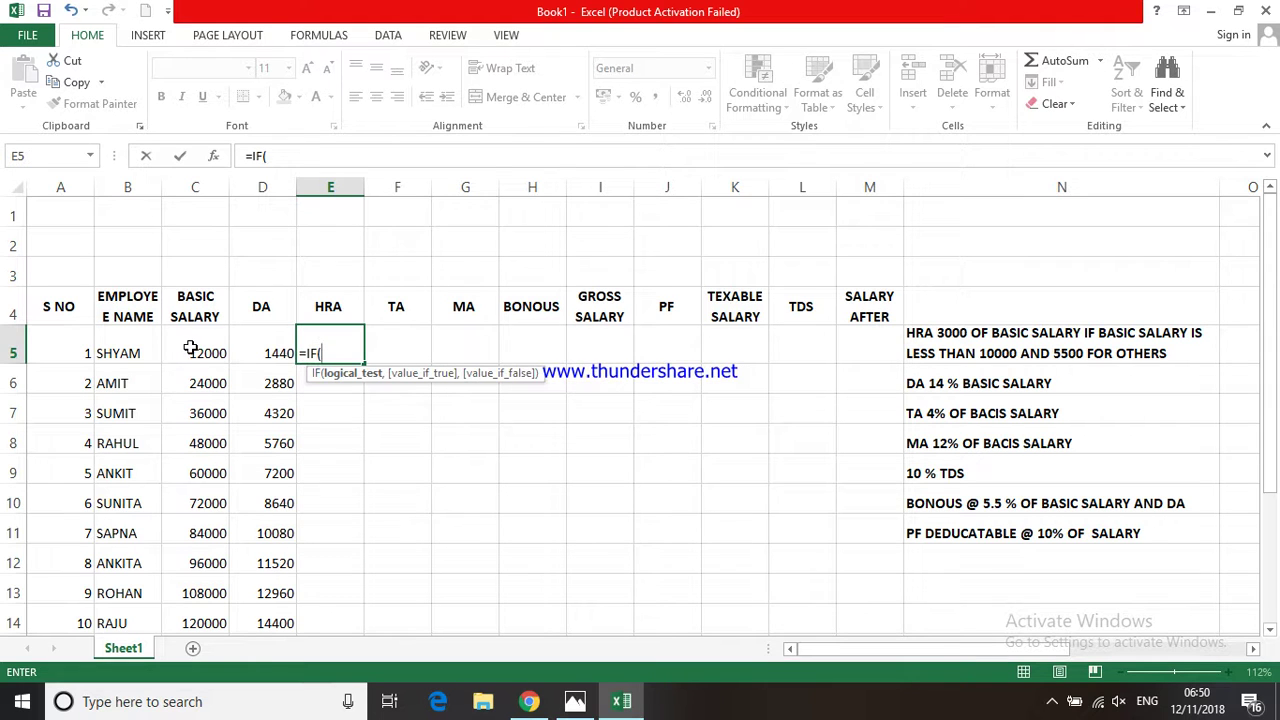
pyautogui.click(190, 348)
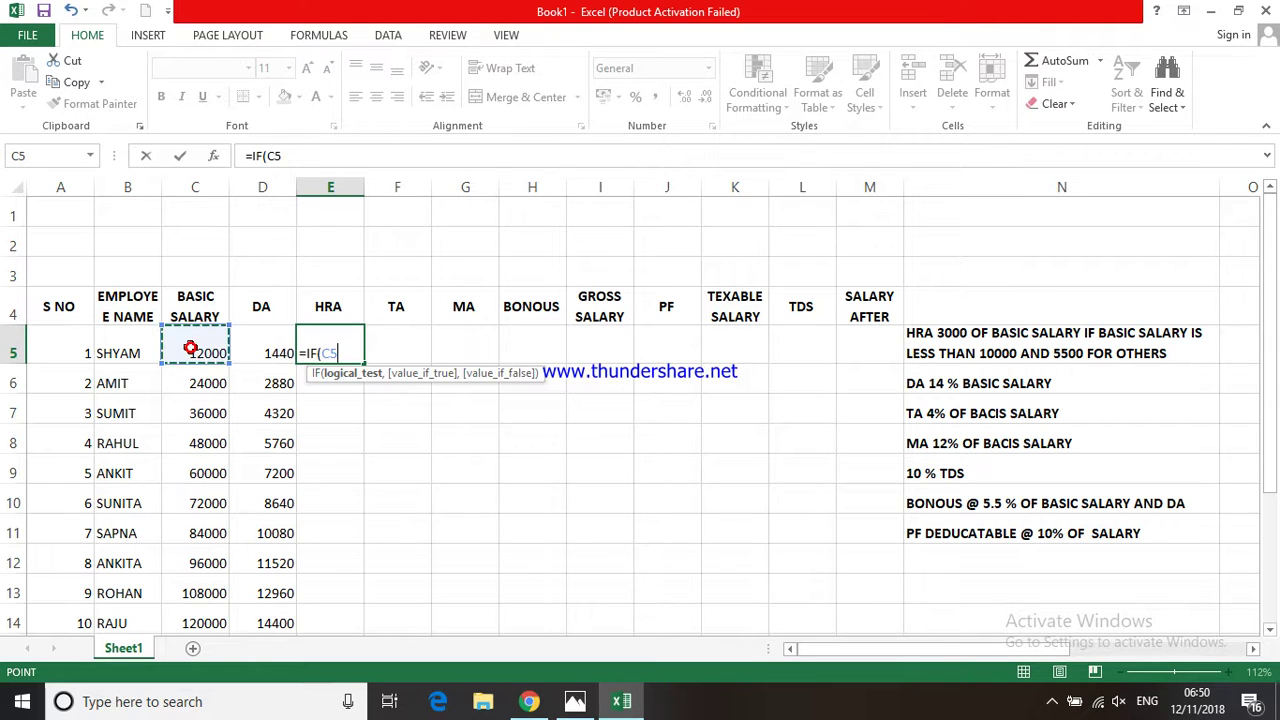
pyautogui.write('<')
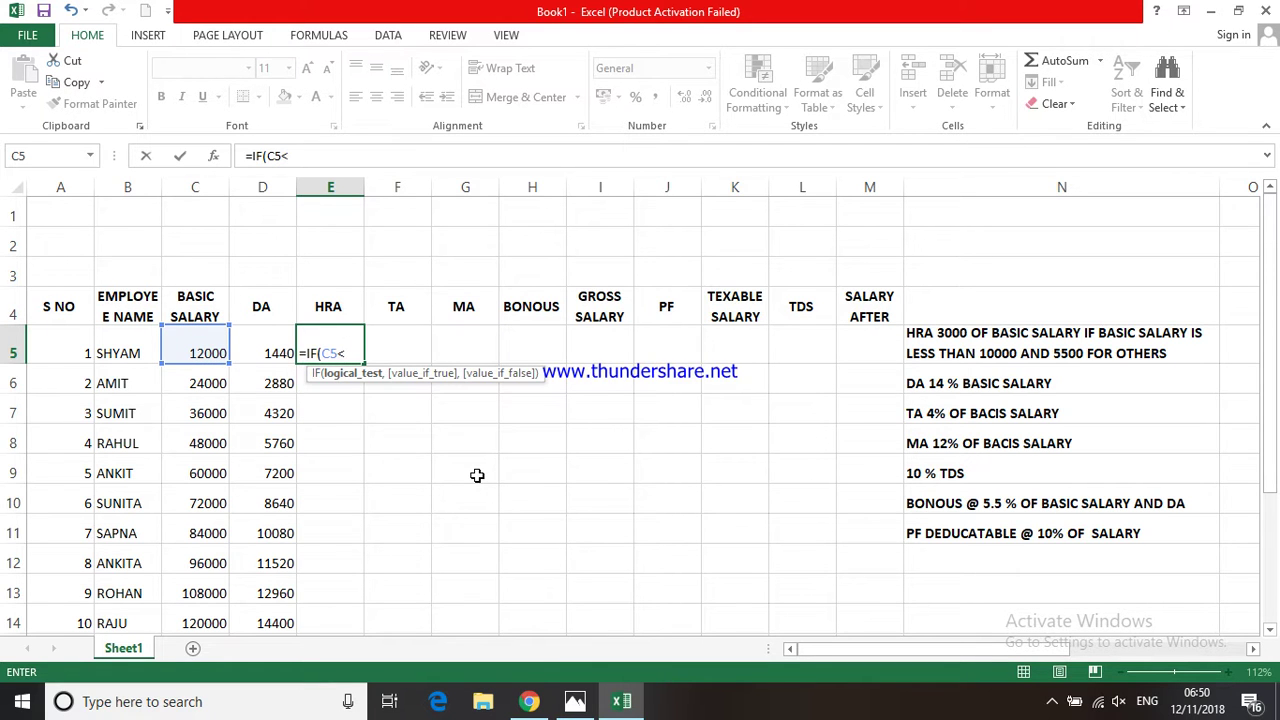
pyautogui.write('10000,')
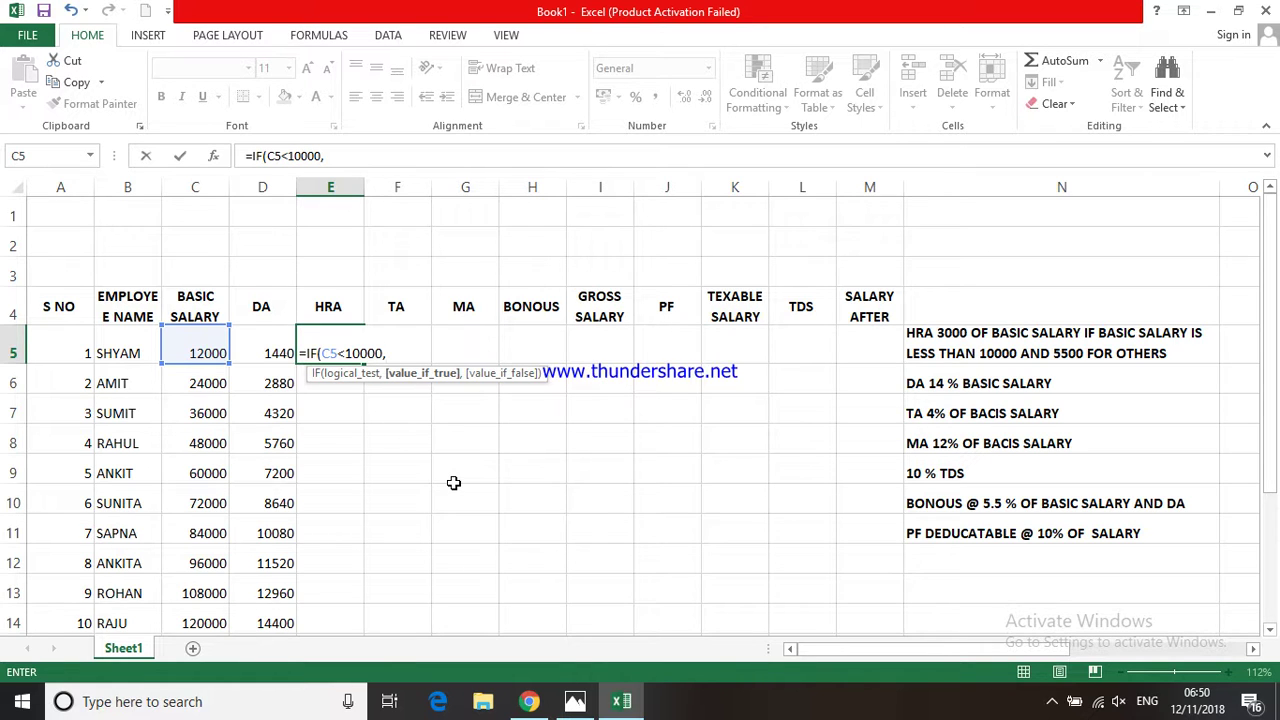
pyautogui.write('3000')
pyautogui.write(',')
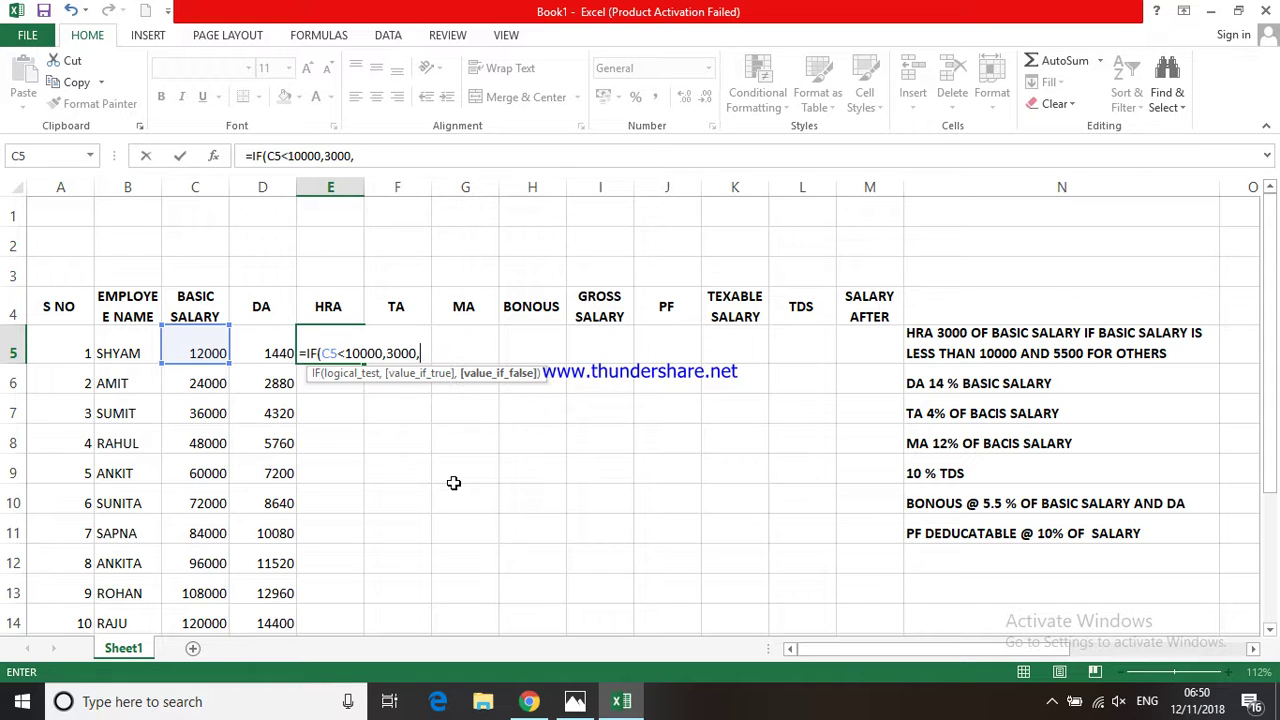
pyautogui.write('5500')
pyautogui.press('Return')
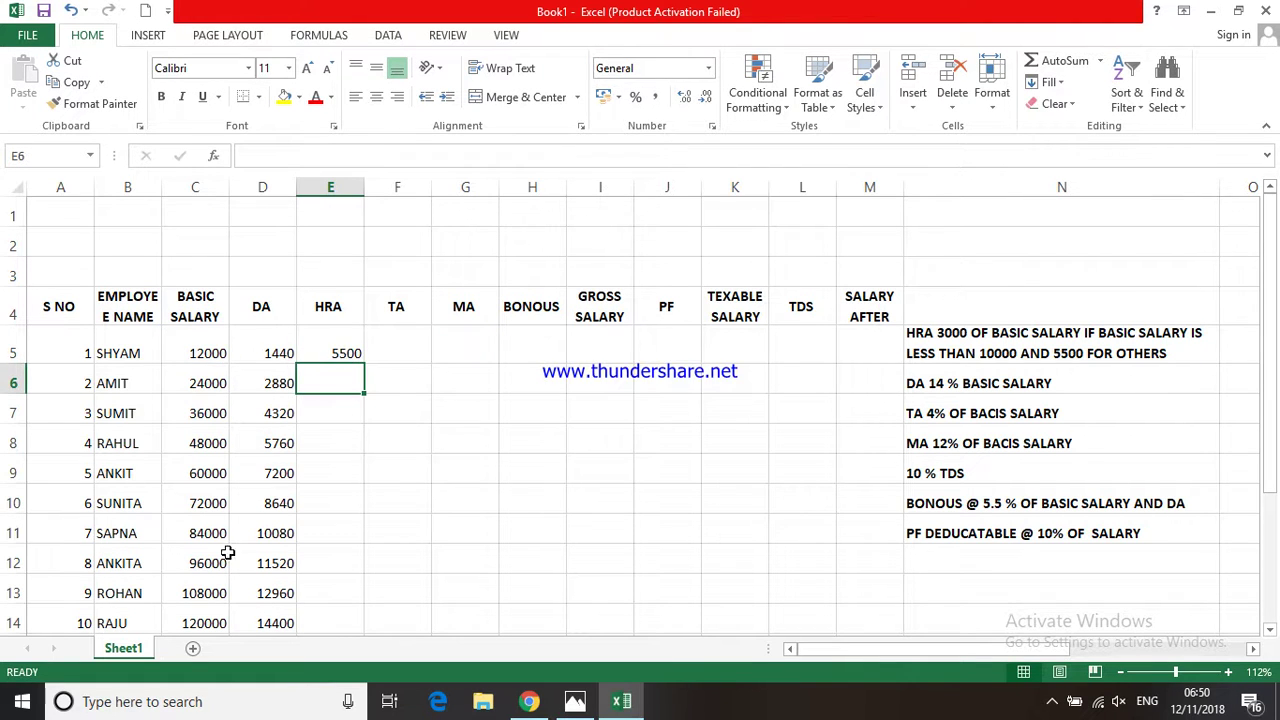
pyautogui.click(336, 355)
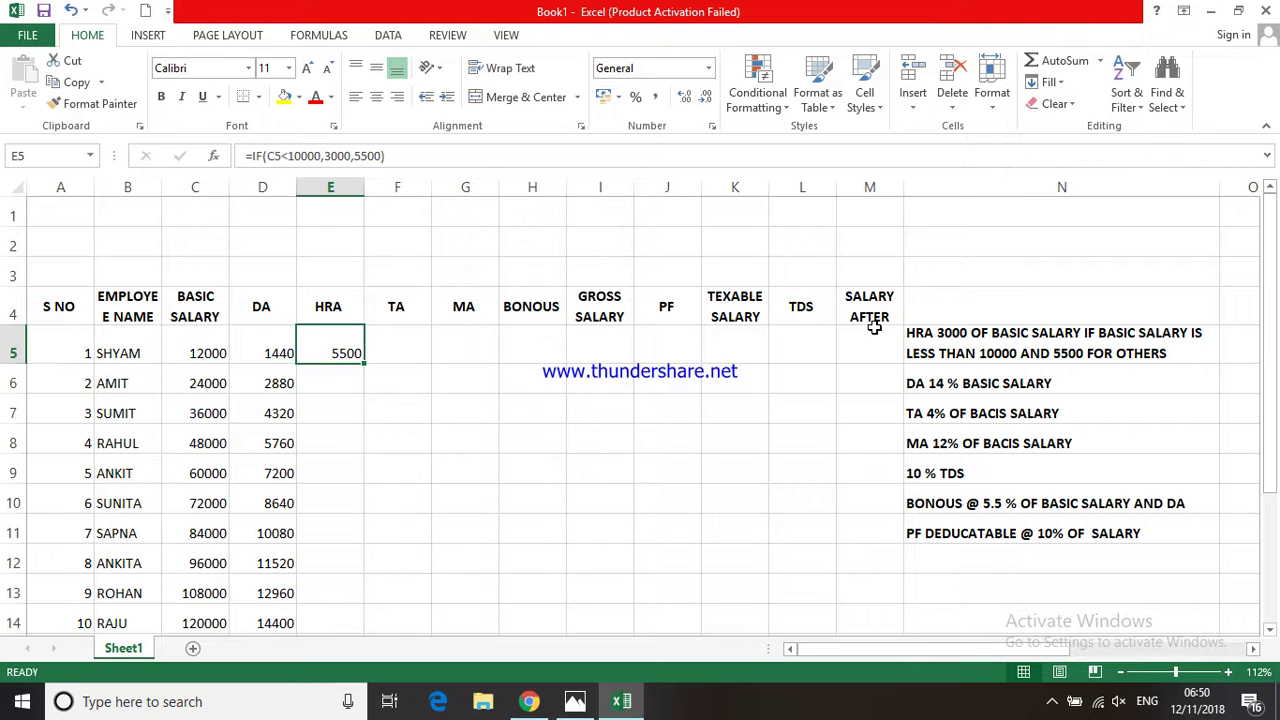
pyautogui.click(609, 414)
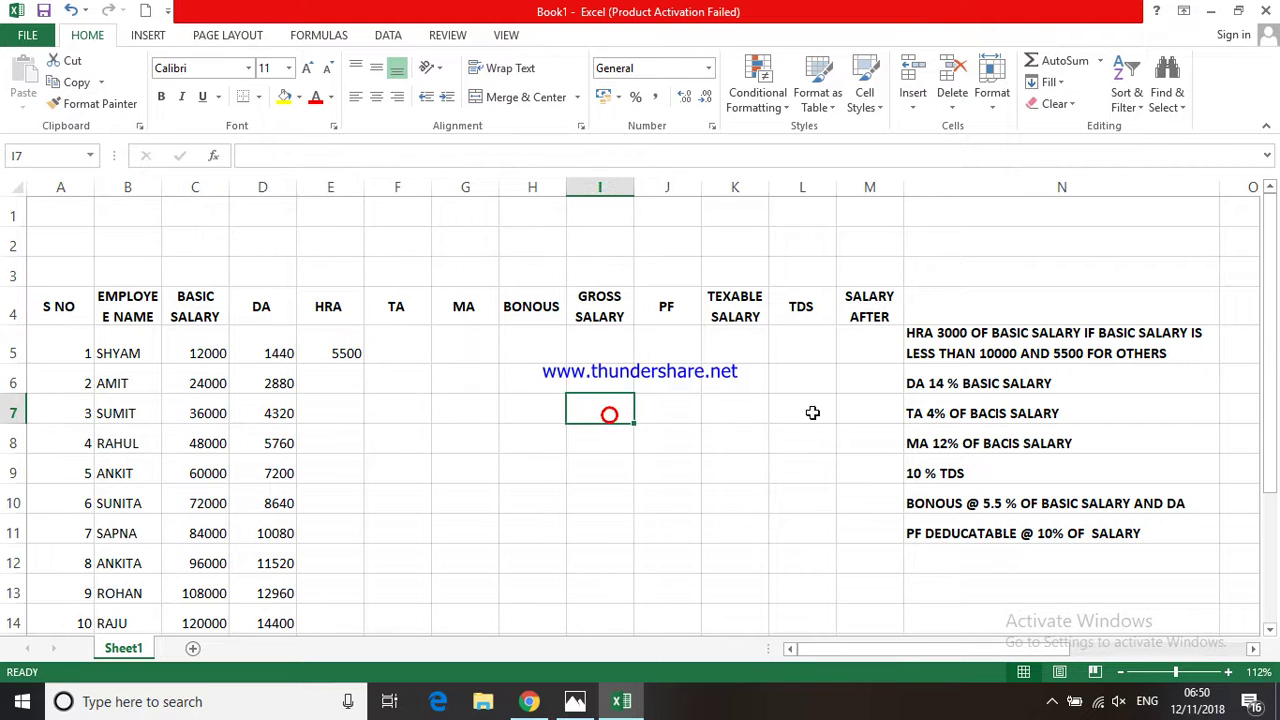
# Change the HRA note's salary threshold to 60000 and clear the formula in E5.
pyautogui.doubleClick(998, 360)
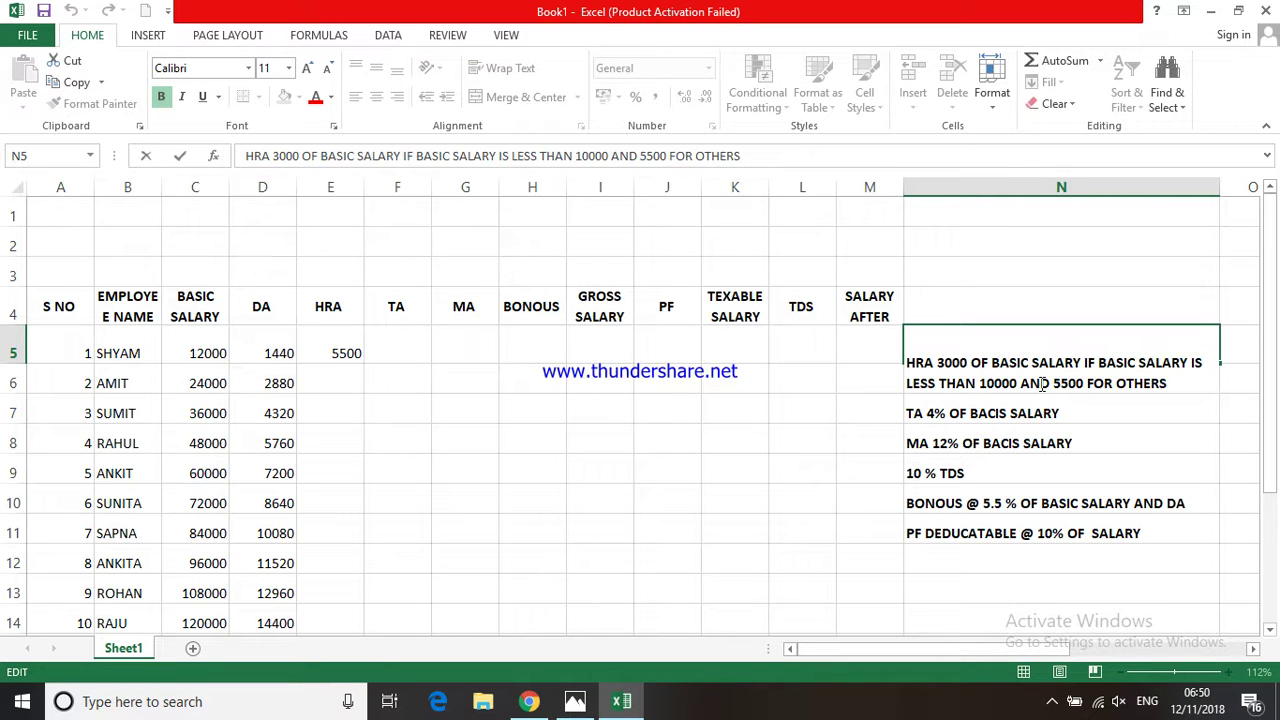
pyautogui.press('BackSpace')
pyautogui.press('BackSpace')
pyautogui.write('60')
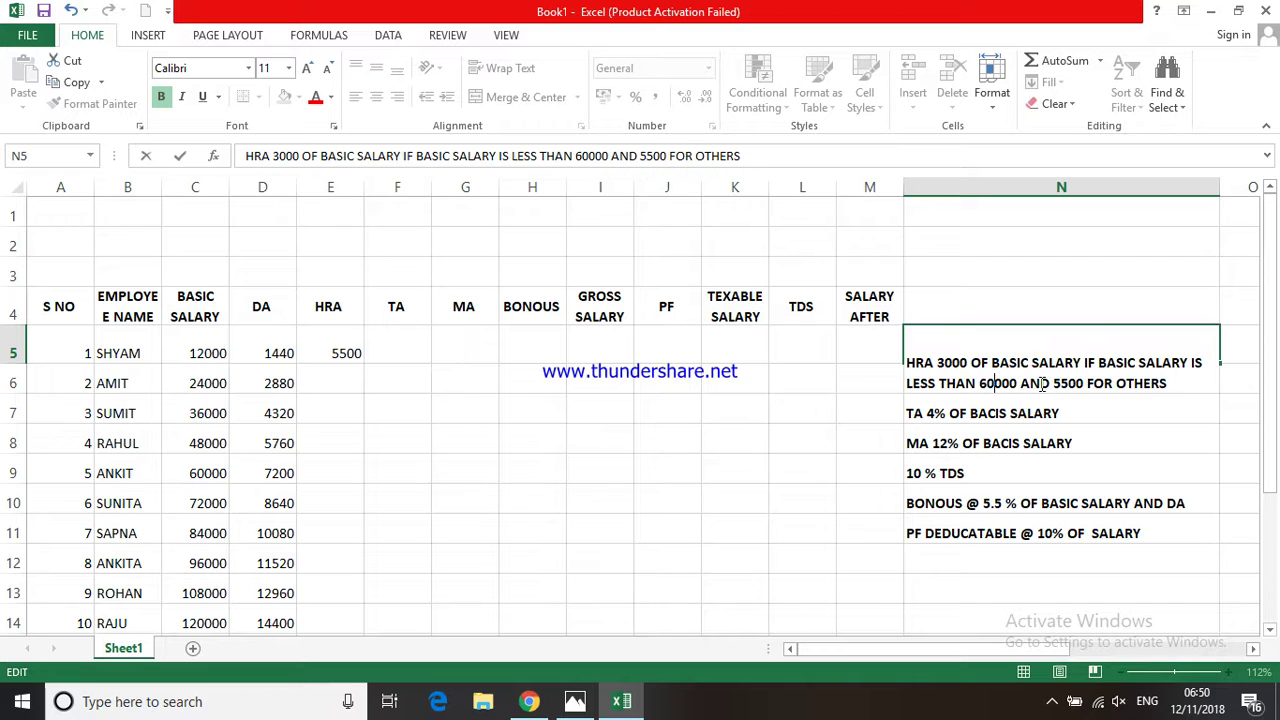
pyautogui.click(749, 414)
pyautogui.click(344, 350)
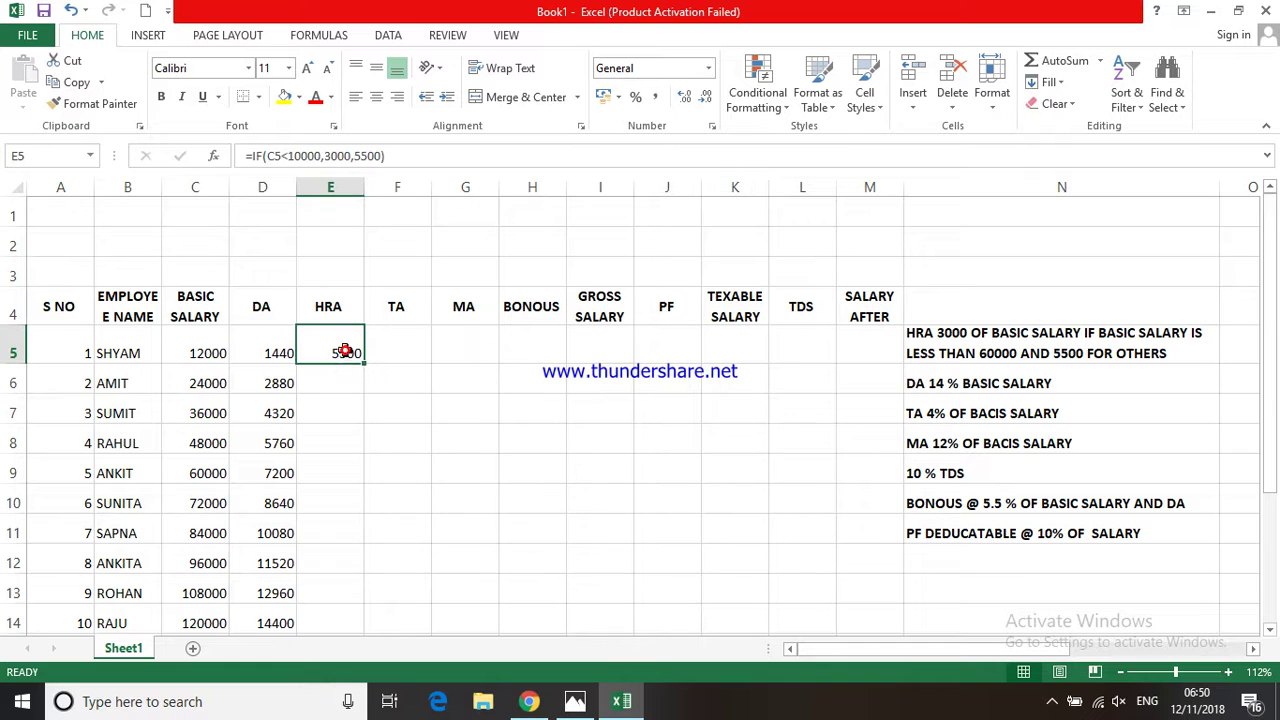
pyautogui.press('Delete')
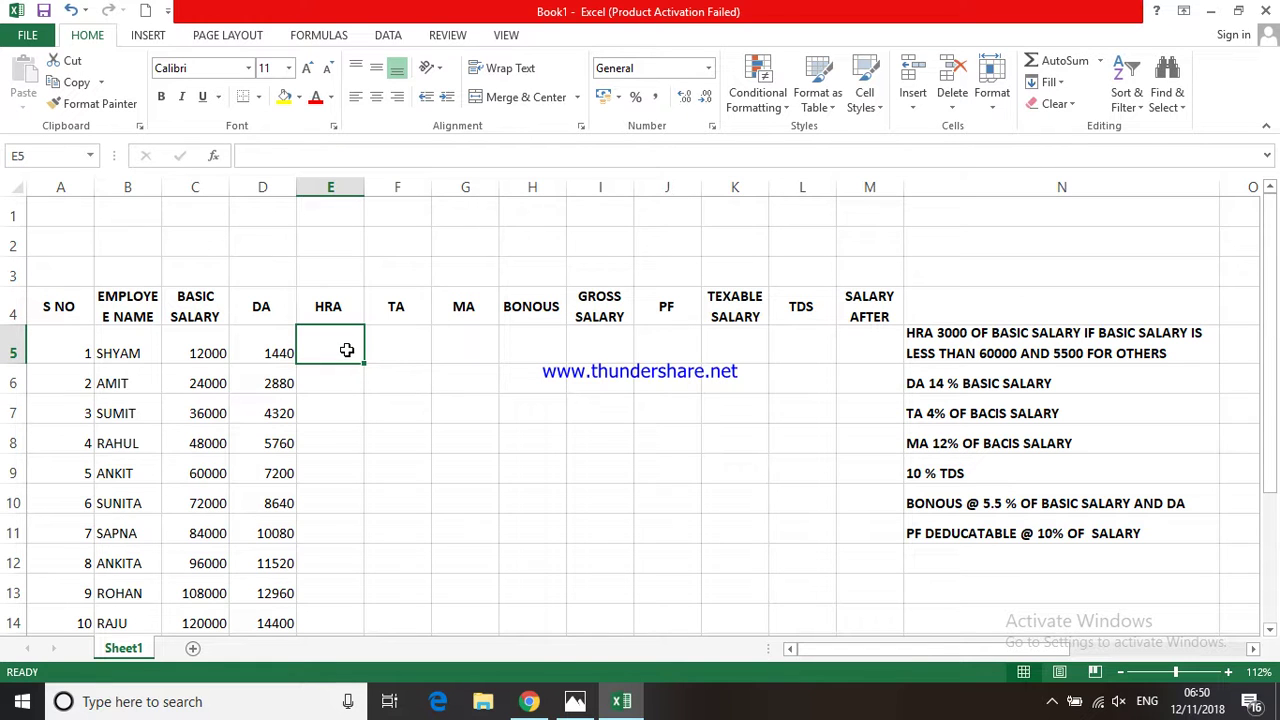
# Change the HRA note's amount for other salaries from 5500 to 5000.
pyautogui.doubleClick(1069, 352)
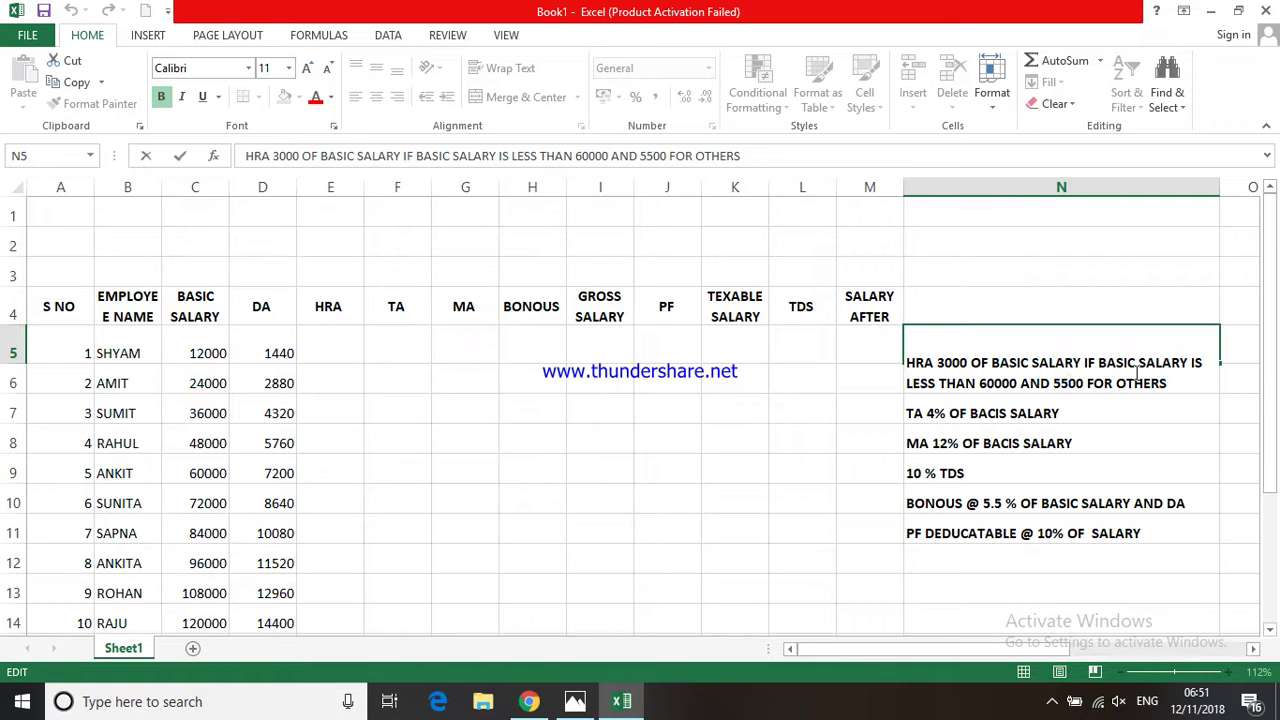
pyautogui.press('BackSpace')
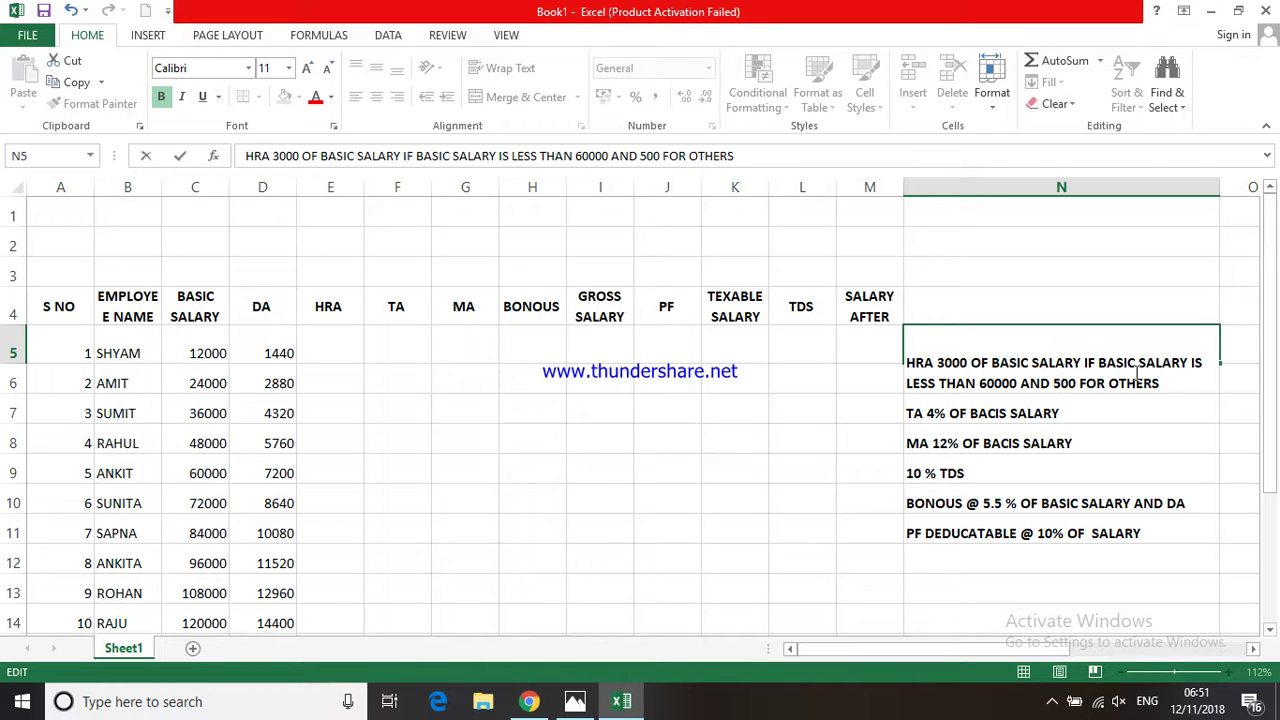
pyautogui.write('0')
pyautogui.click(598, 460)
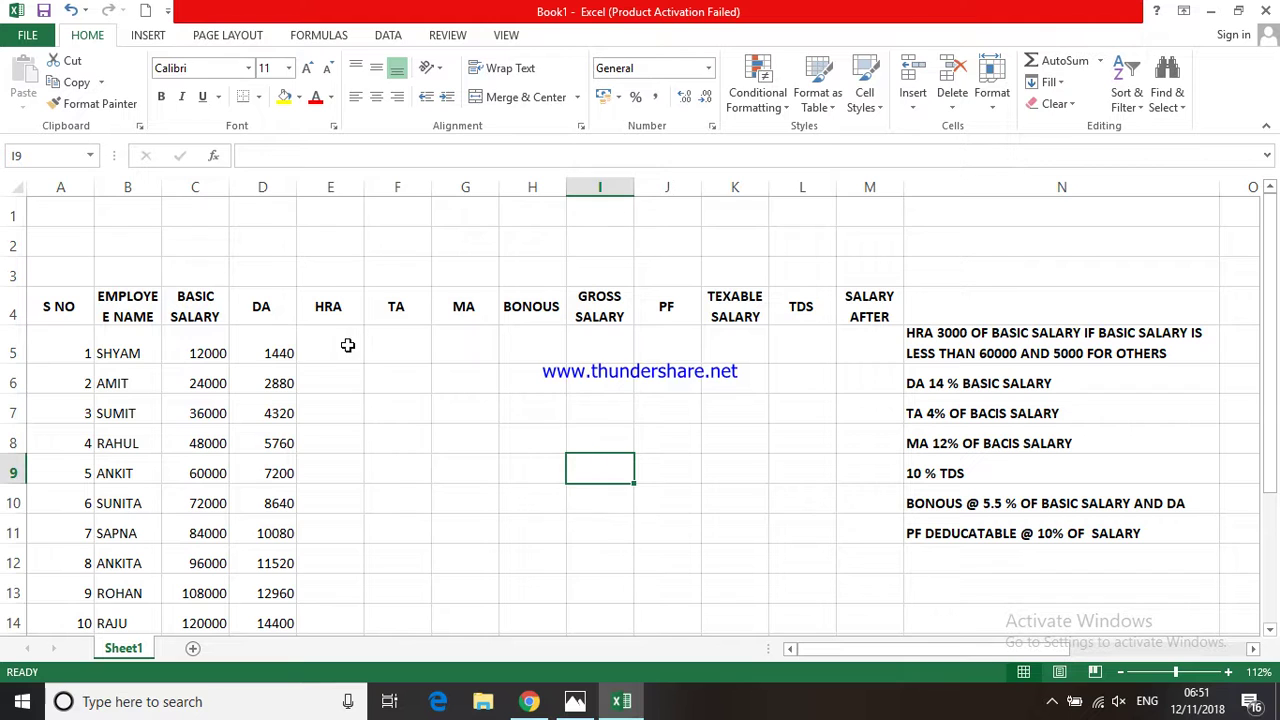
# Enter =IF(C5<60000,3000,5000) in E5 and copy it down to E14.
pyautogui.click(353, 345)
pyautogui.write('=')
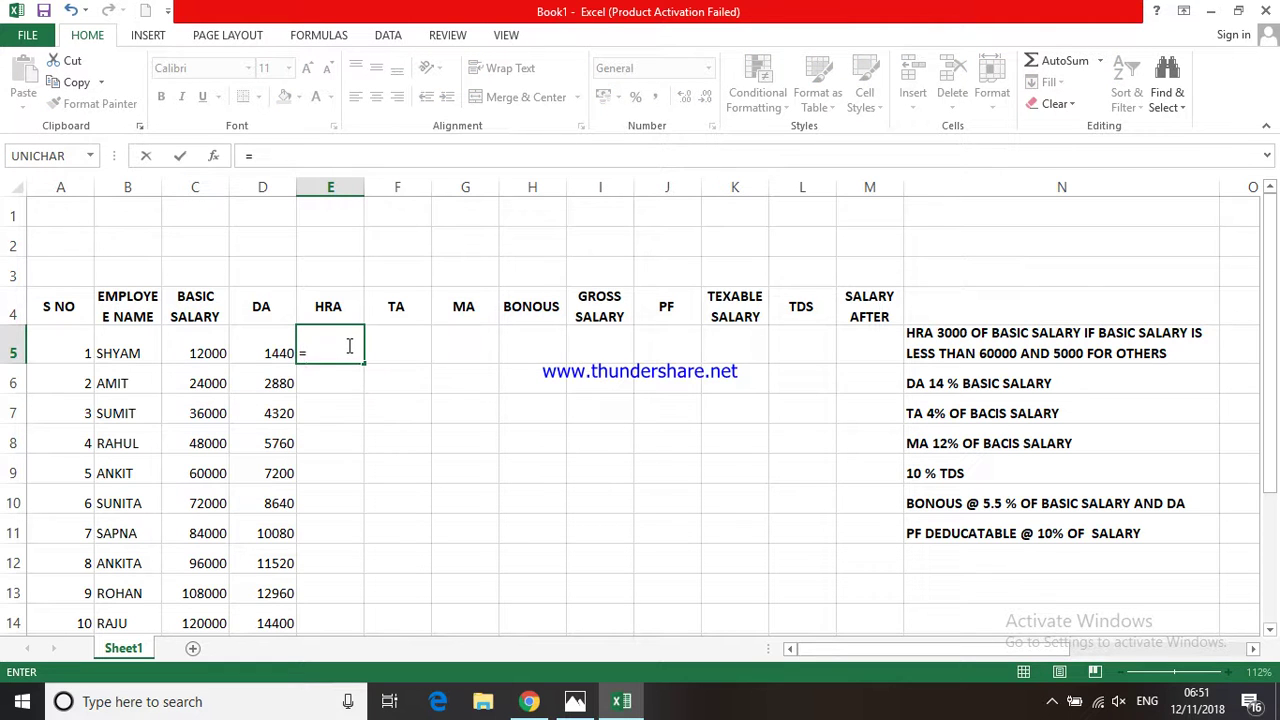
pyautogui.write('IF(')
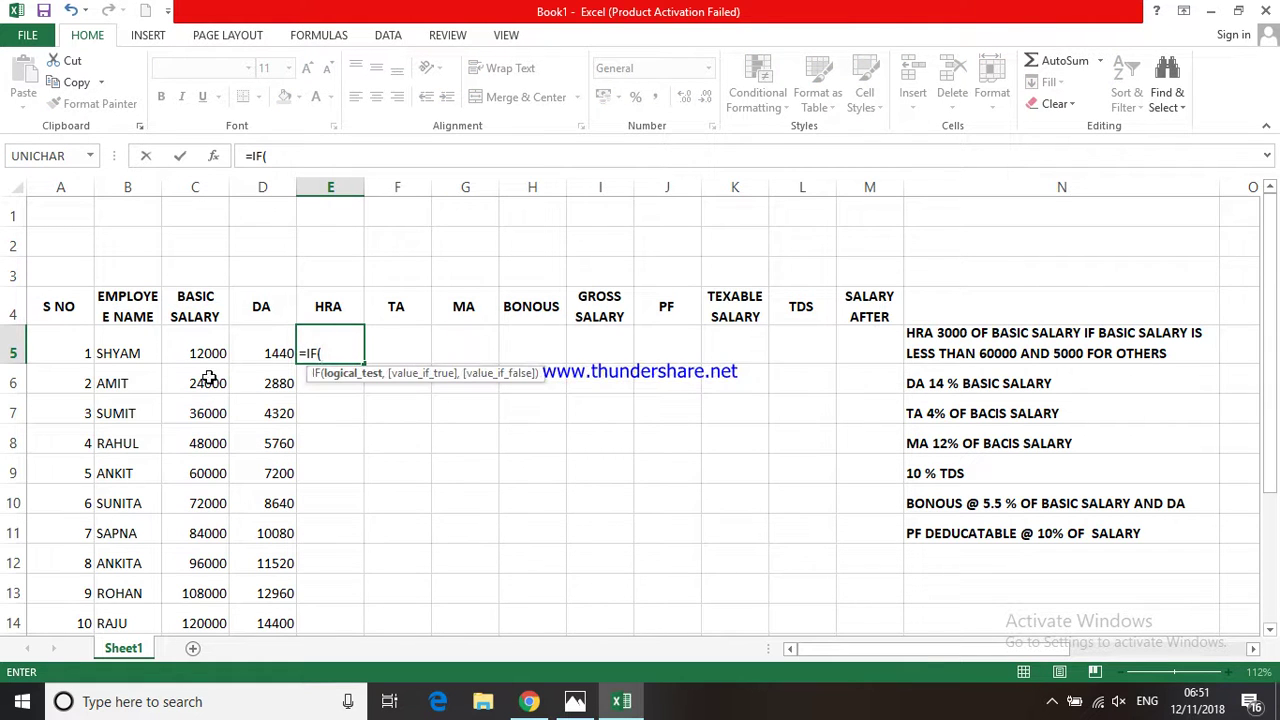
pyautogui.click(203, 358)
pyautogui.write('<')
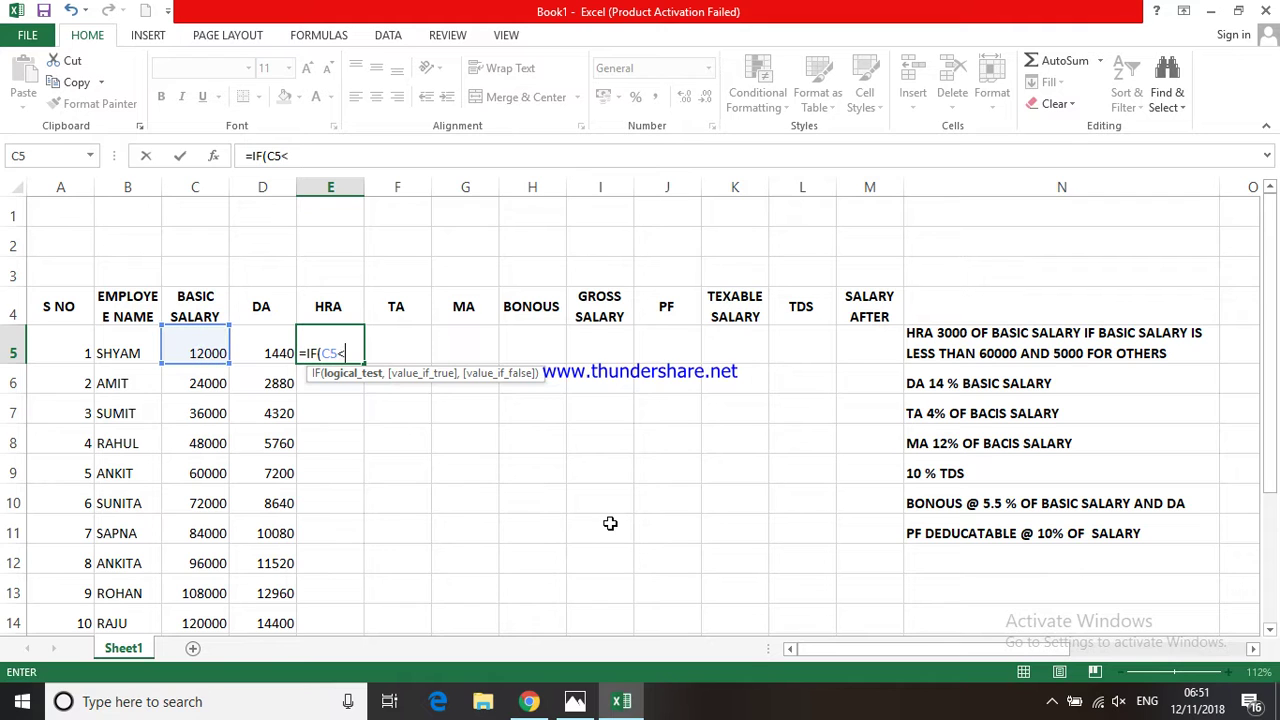
pyautogui.write('60000,')
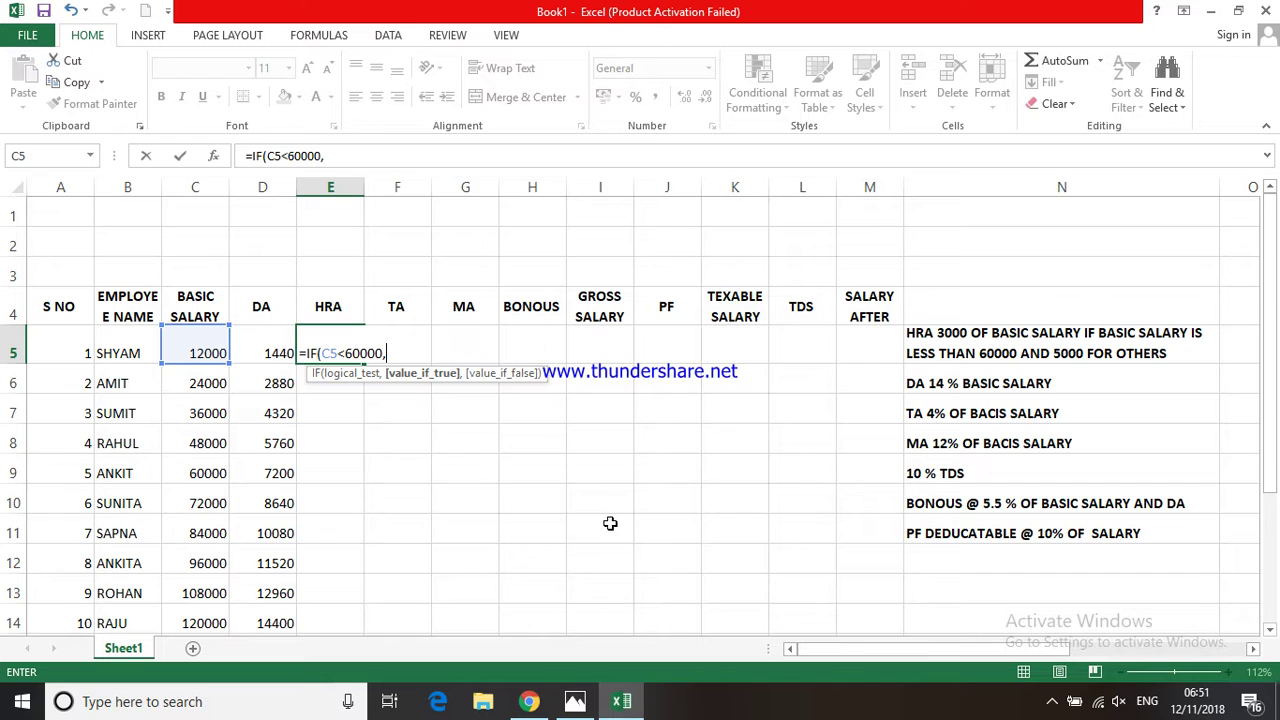
pyautogui.write('3000')
pyautogui.write(',')
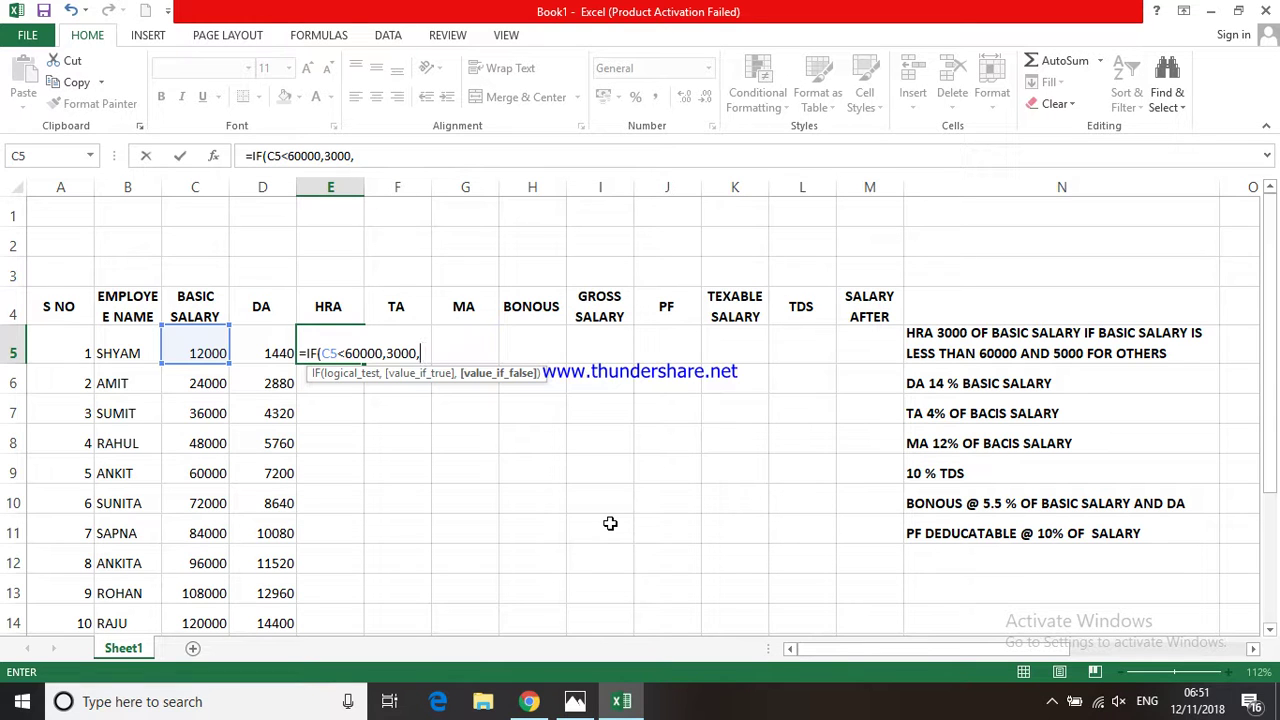
pyautogui.write('5000')
pyautogui.hotkey('ctrl', 'Return')
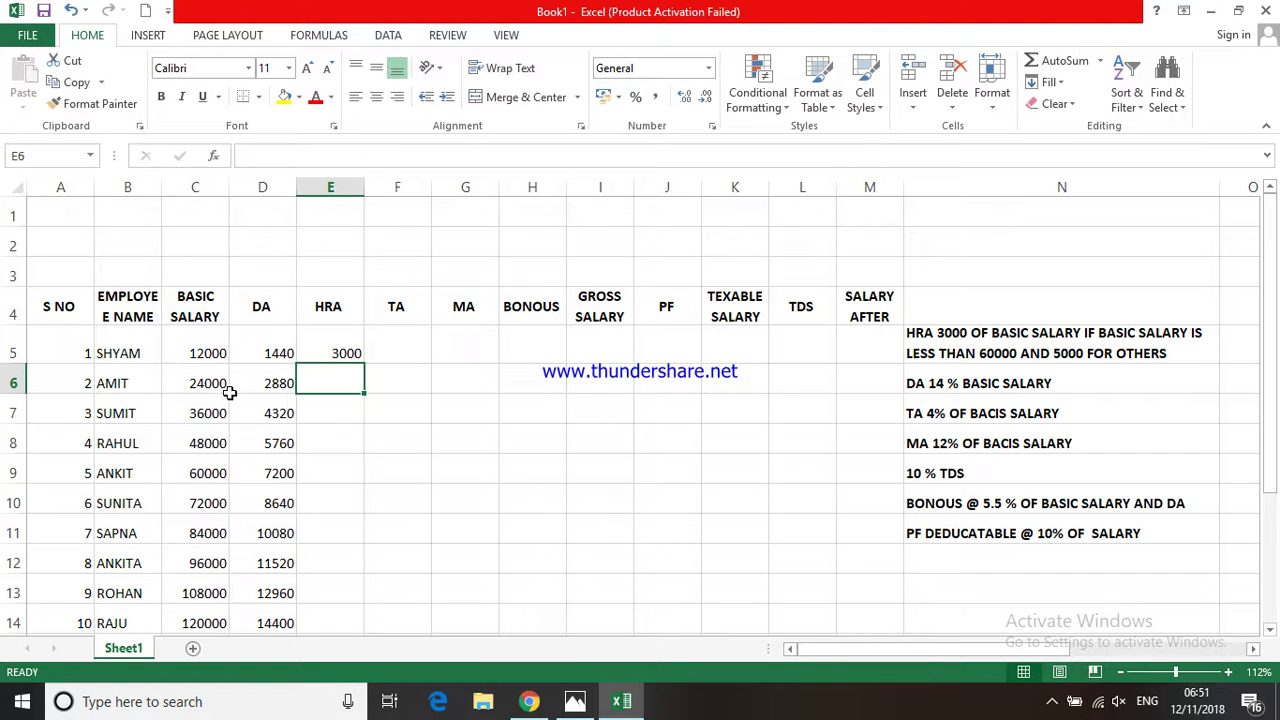
pyautogui.click(314, 353)
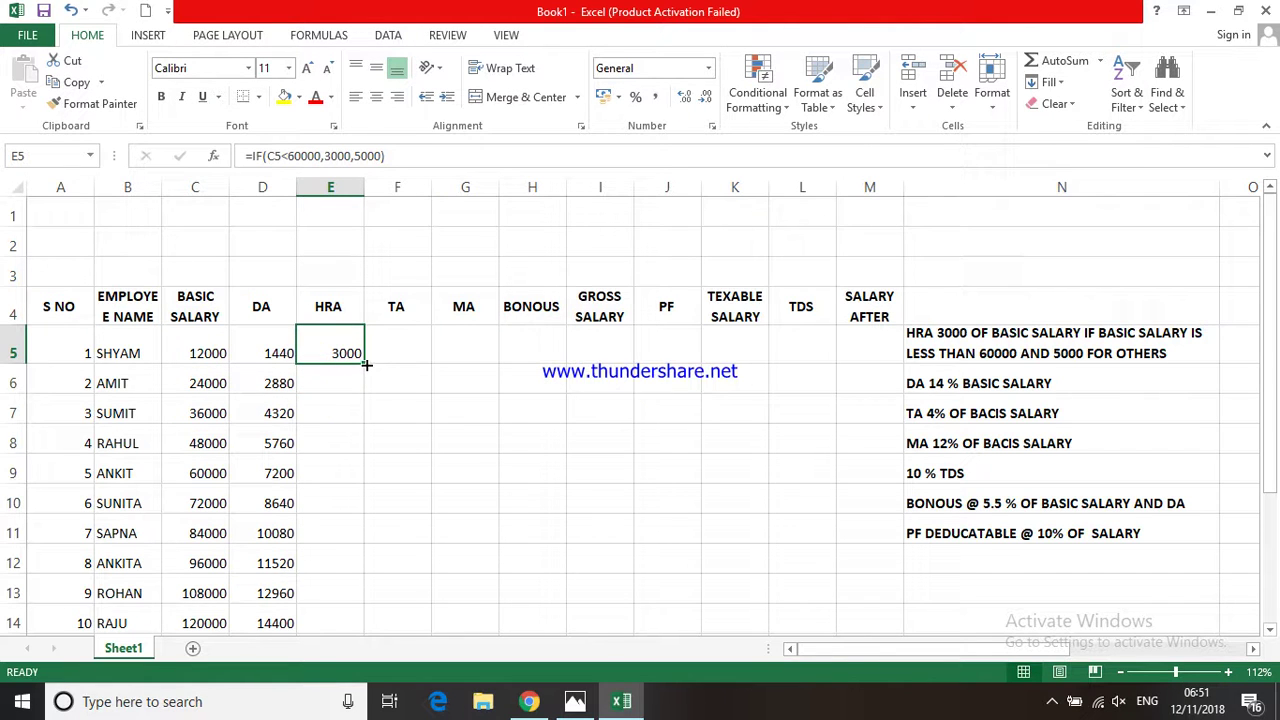
pyautogui.doubleClick(363, 362)
pyautogui.click(454, 467)
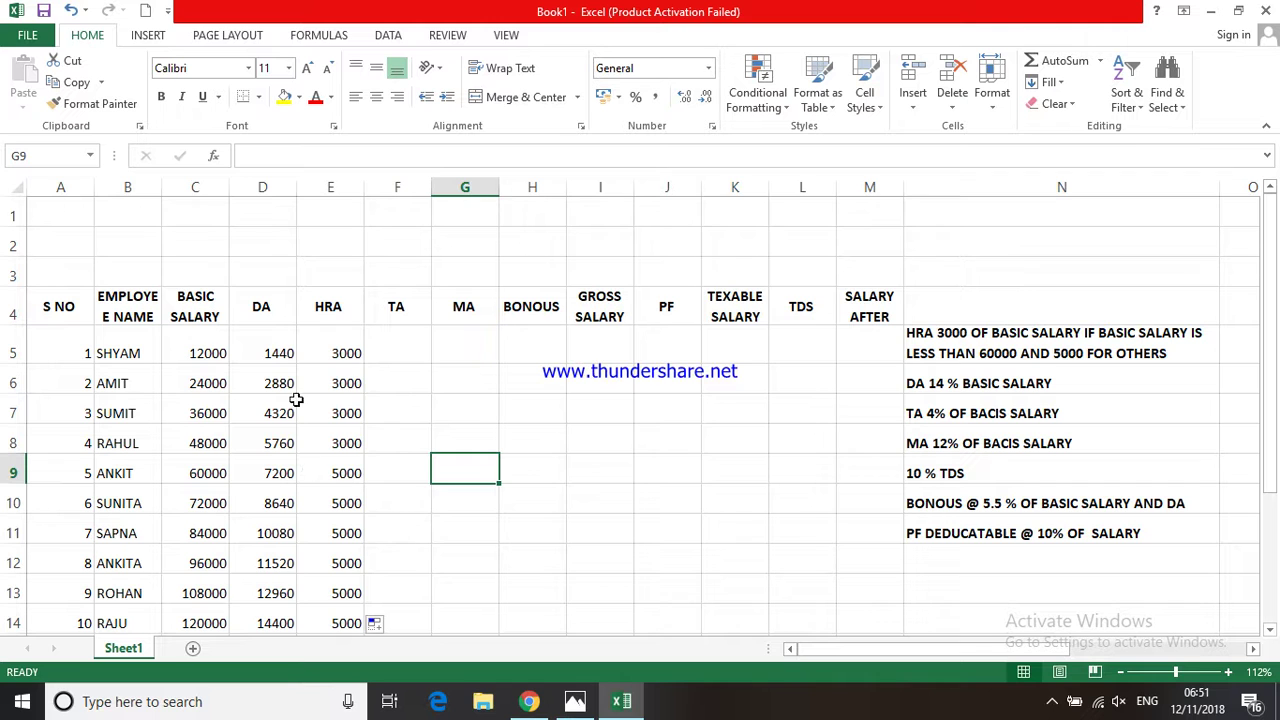
# Re-enter the HRA formula in E5 and copy it down the HRA column.
pyautogui.doubleClick(345, 354)
pyautogui.write('=')
pyautogui.hotkey('ctrl', 'Return')
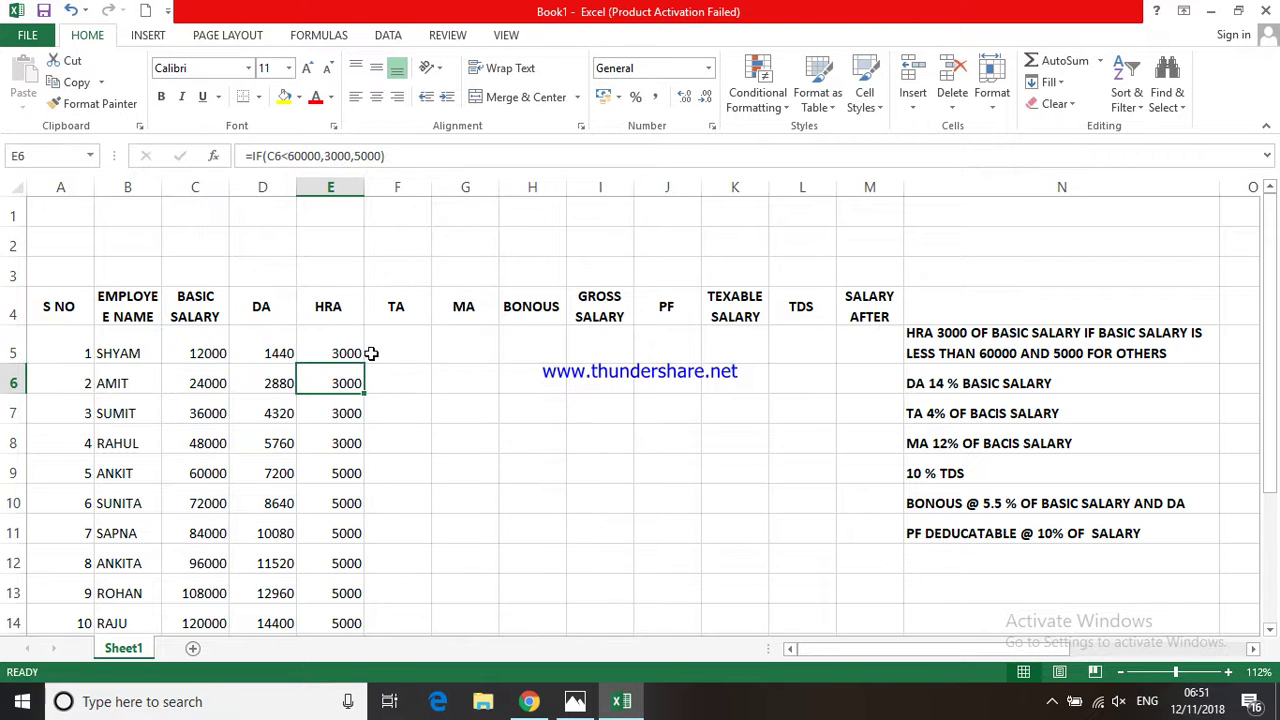
pyautogui.doubleClick(365, 367)
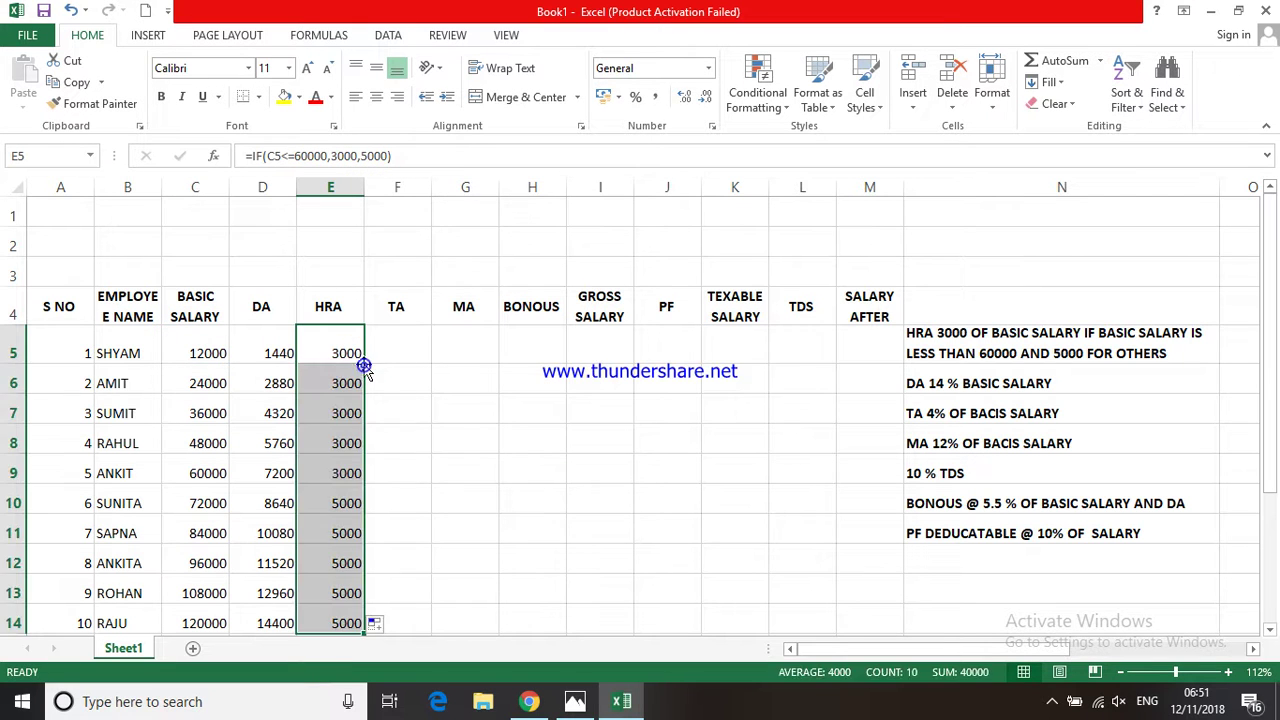
pyautogui.click(464, 448)
pyautogui.click(343, 478)
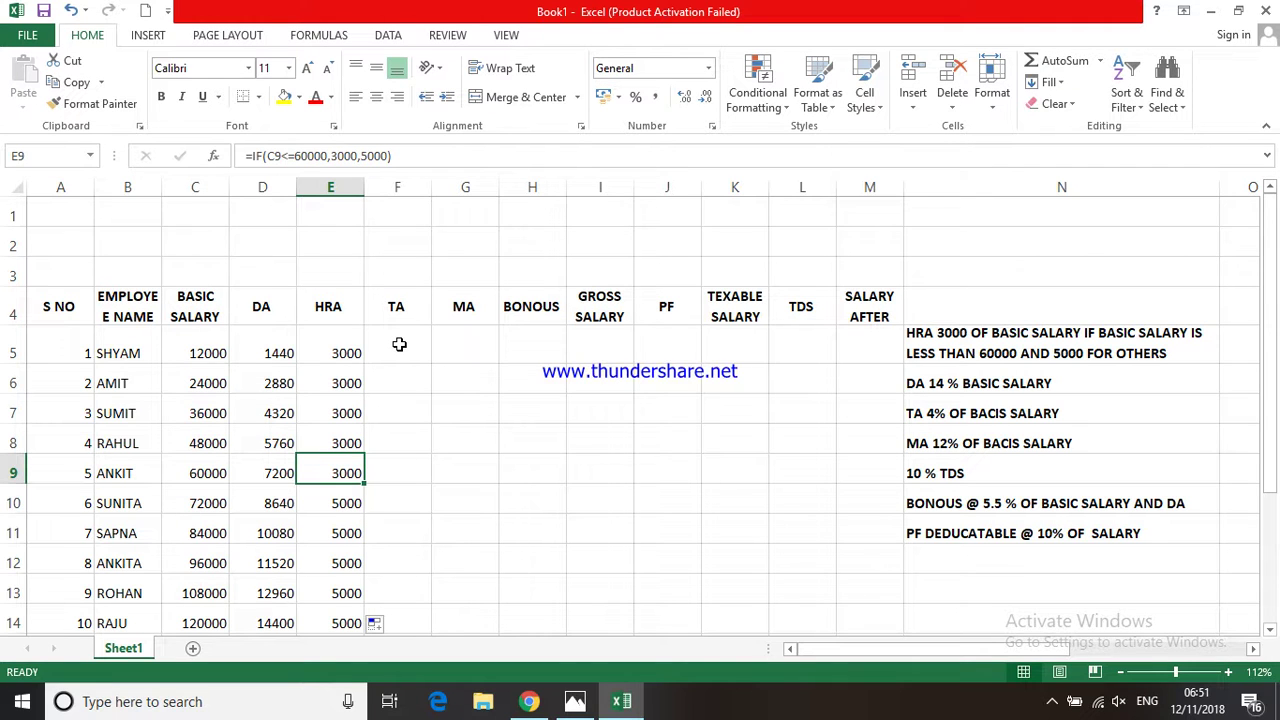
# Remove the stray equals sign from E5's comparison and refill the HRA formula to E14.
pyautogui.click(345, 345)
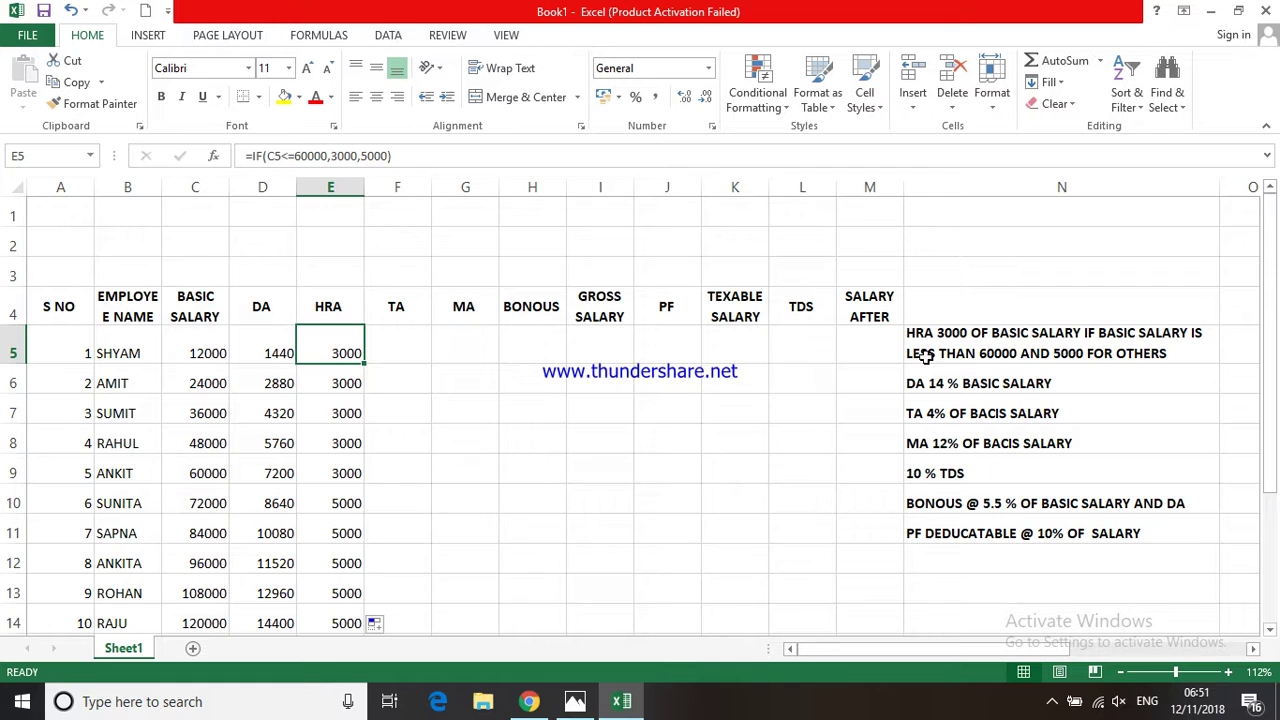
pyautogui.click(298, 158)
pyautogui.press('BackSpace')
pyautogui.press('Return')
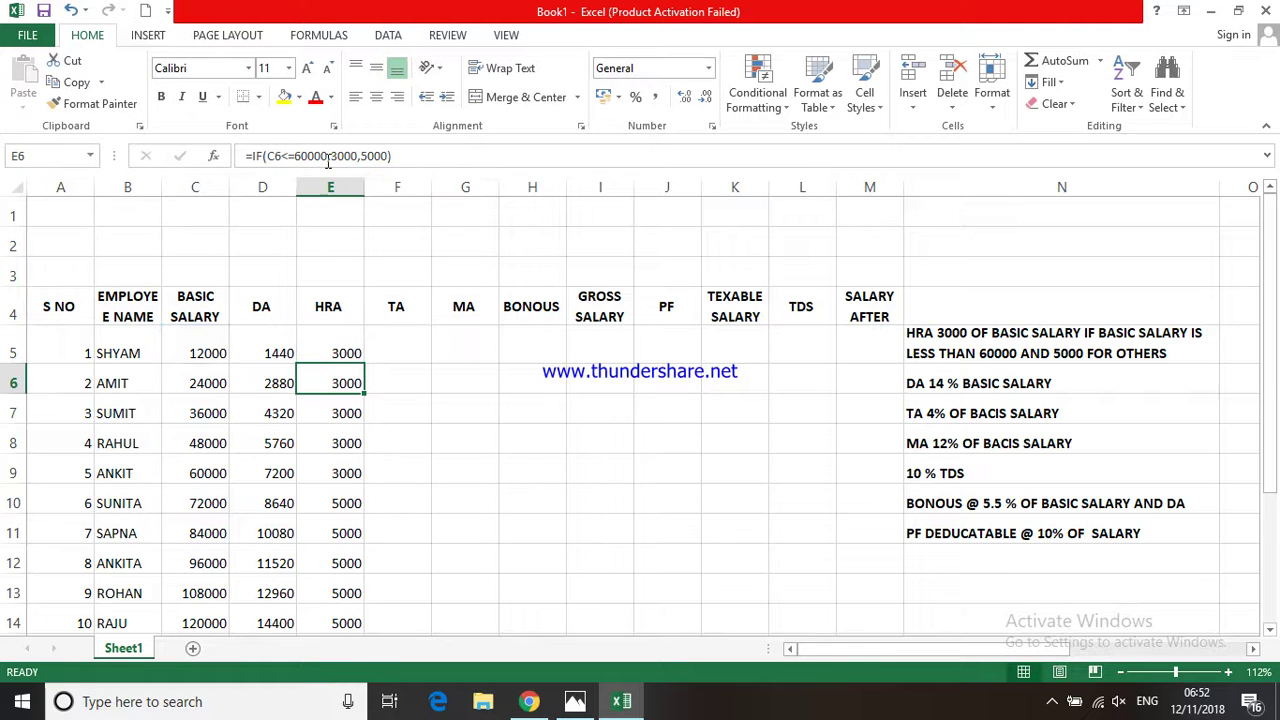
pyautogui.click(350, 354)
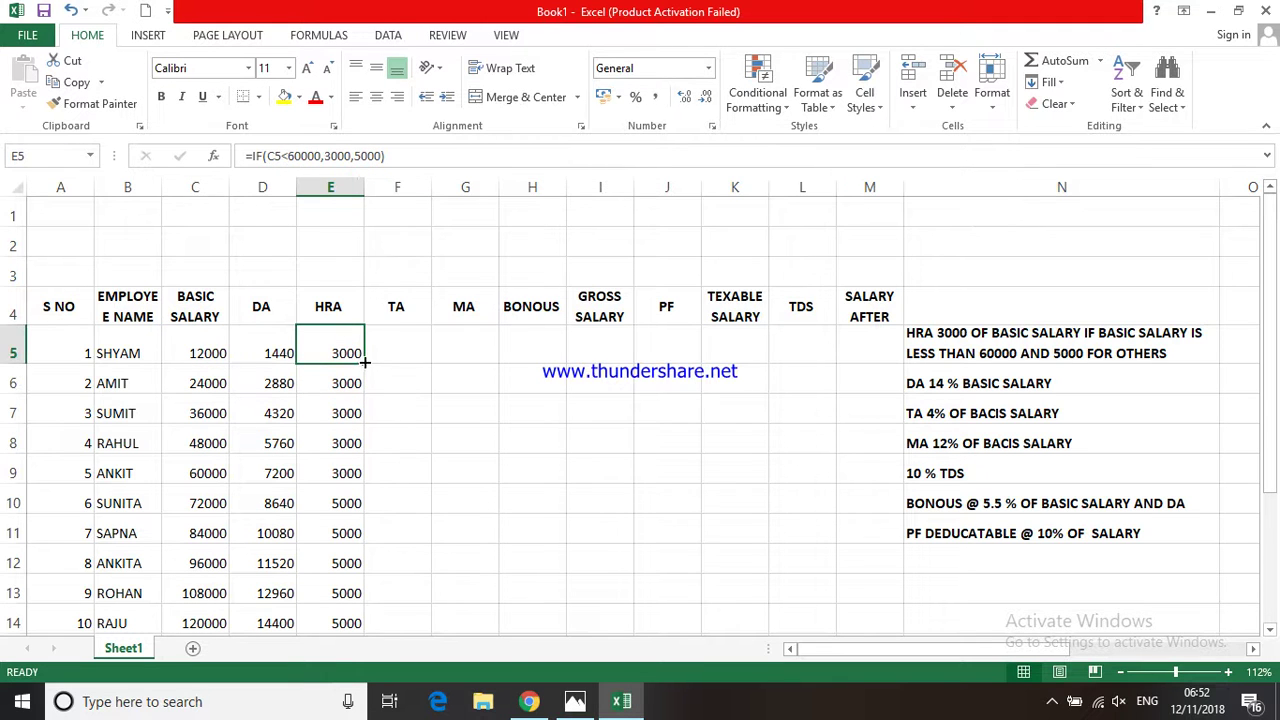
pyautogui.doubleClick(361, 361)
pyautogui.click(441, 390)
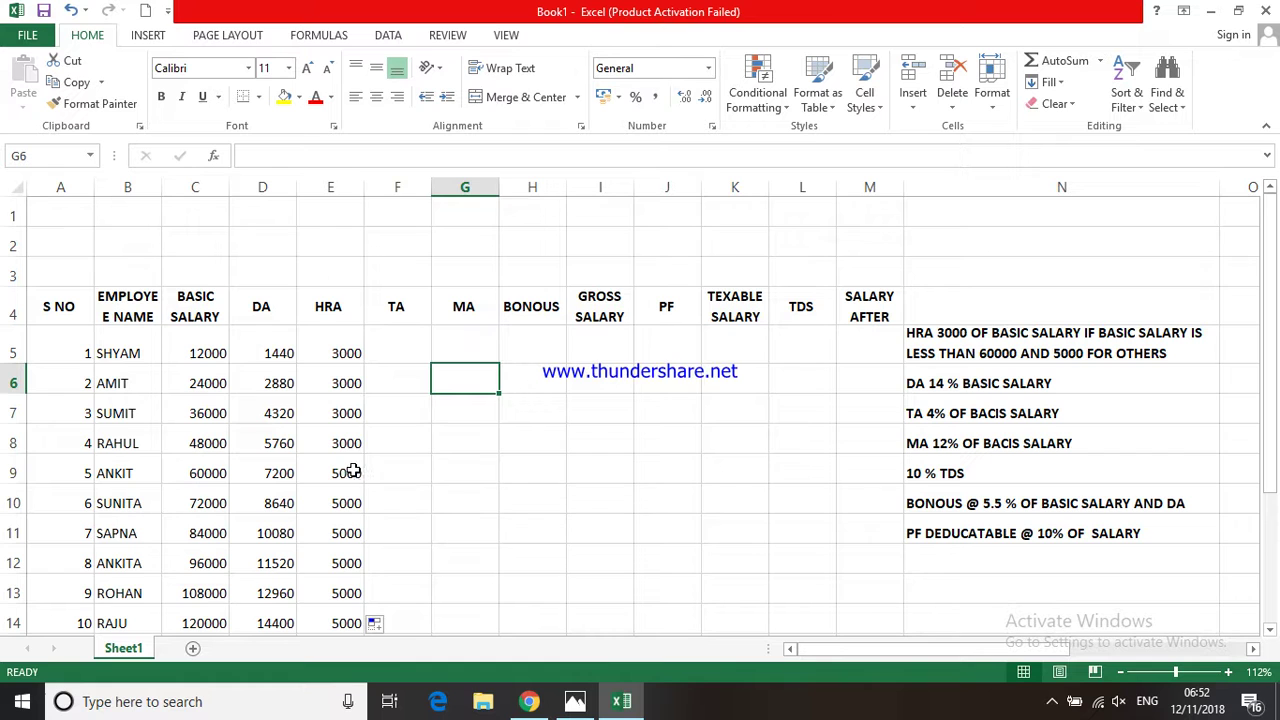
pyautogui.click(367, 480)
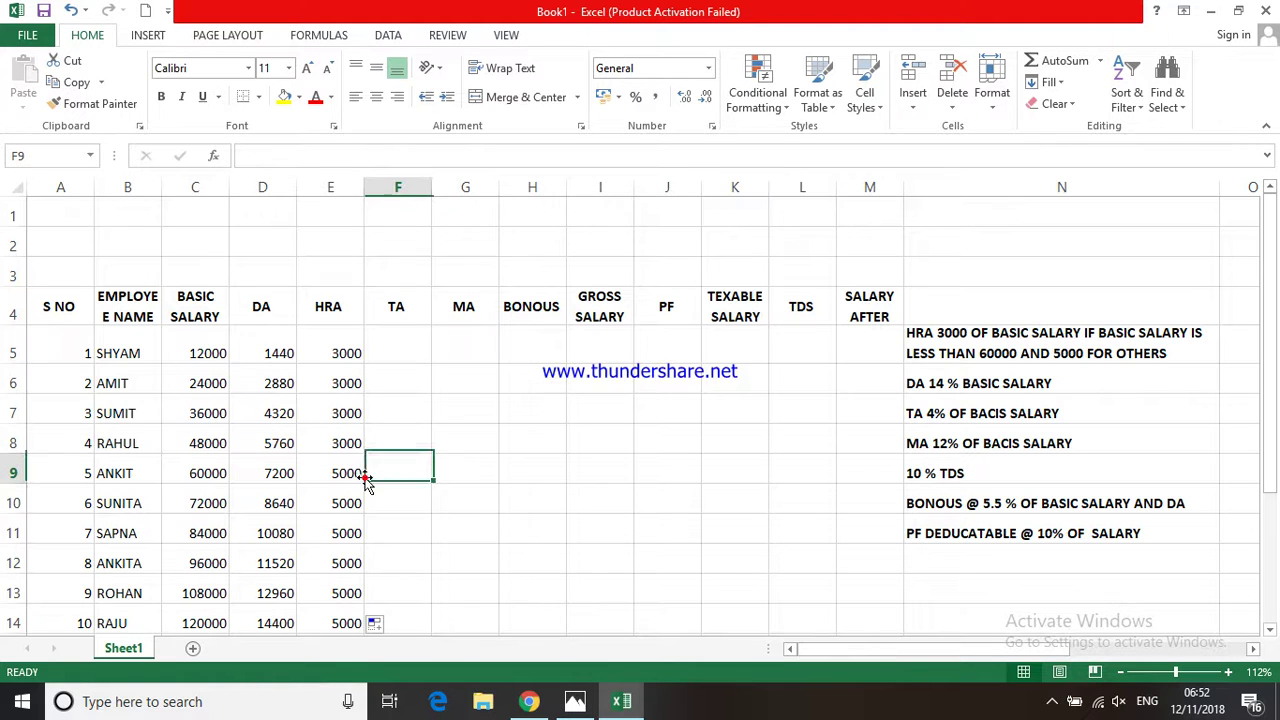
pyautogui.click(354, 468)
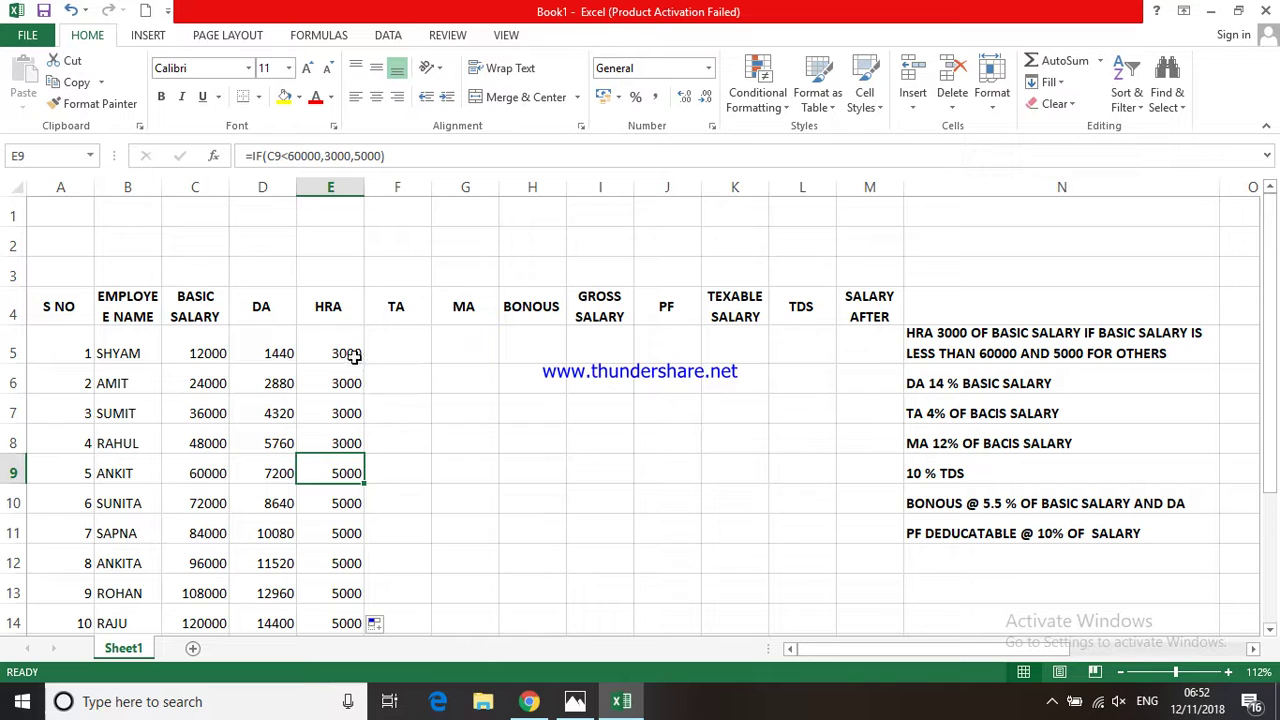
pyautogui.click(396, 332)
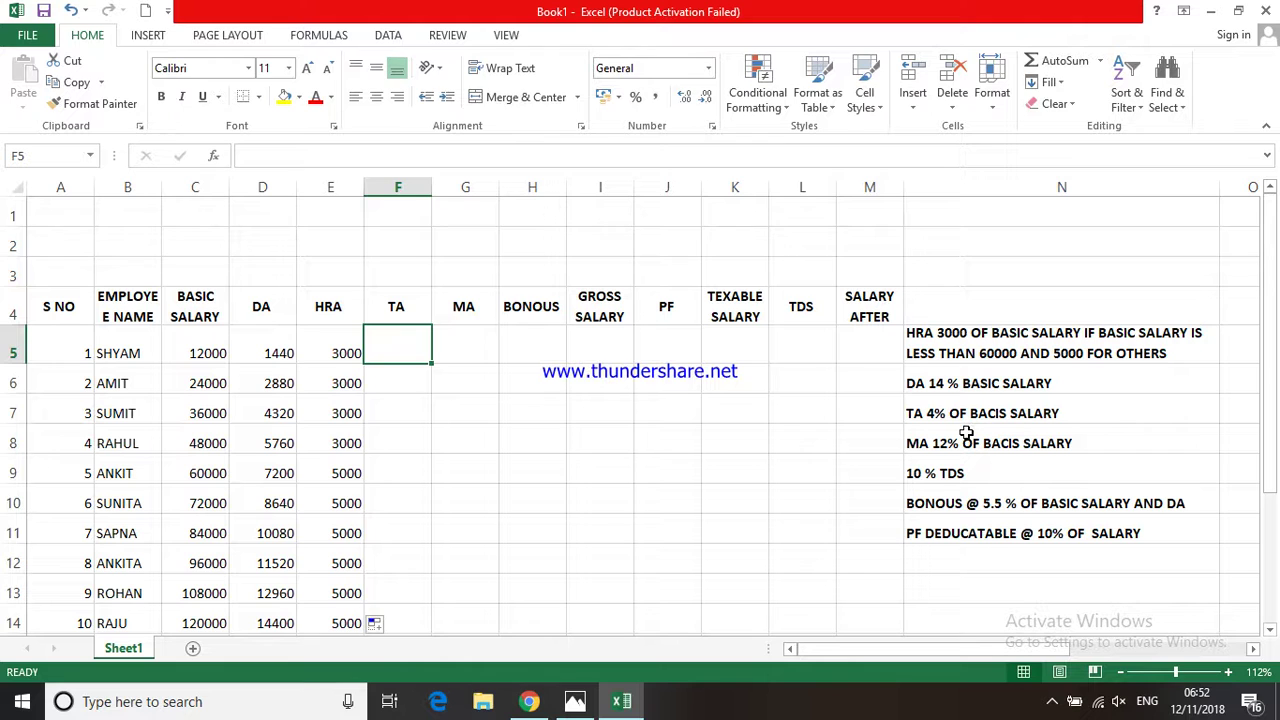
# Enter the TA formula =C5*4/100 in F5 for the first employee.
pyautogui.write('=')
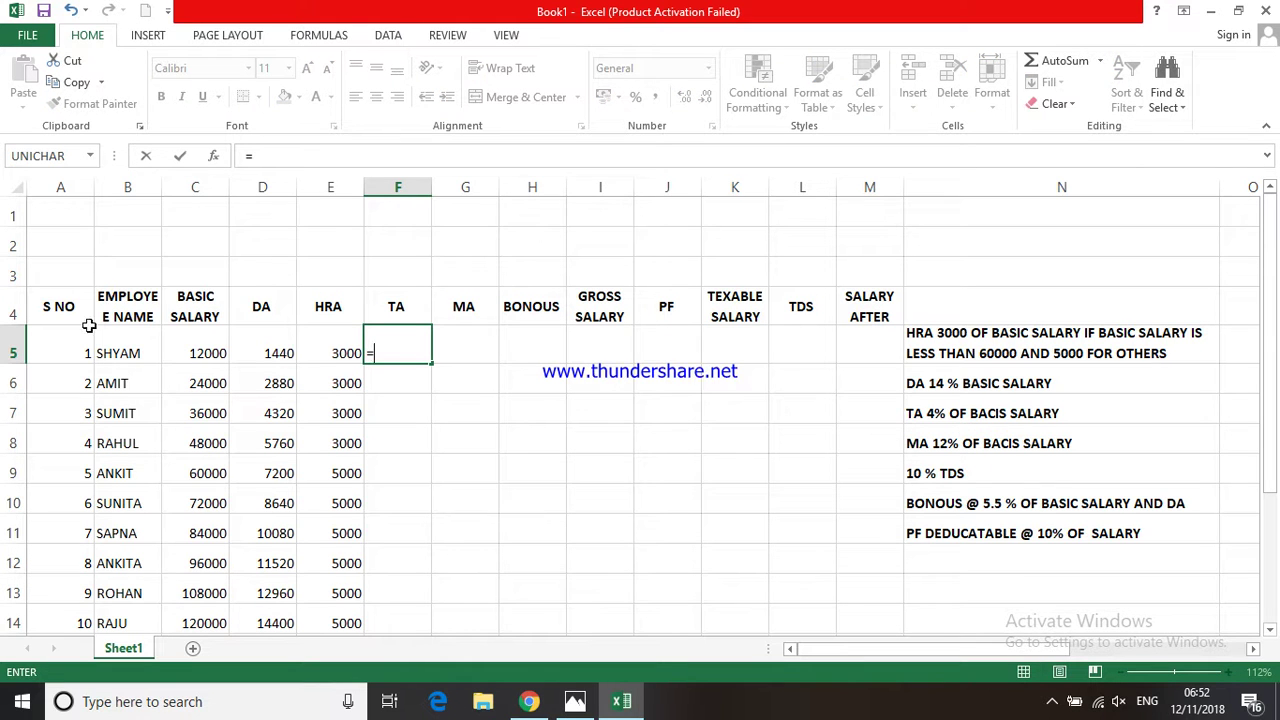
pyautogui.click(180, 346)
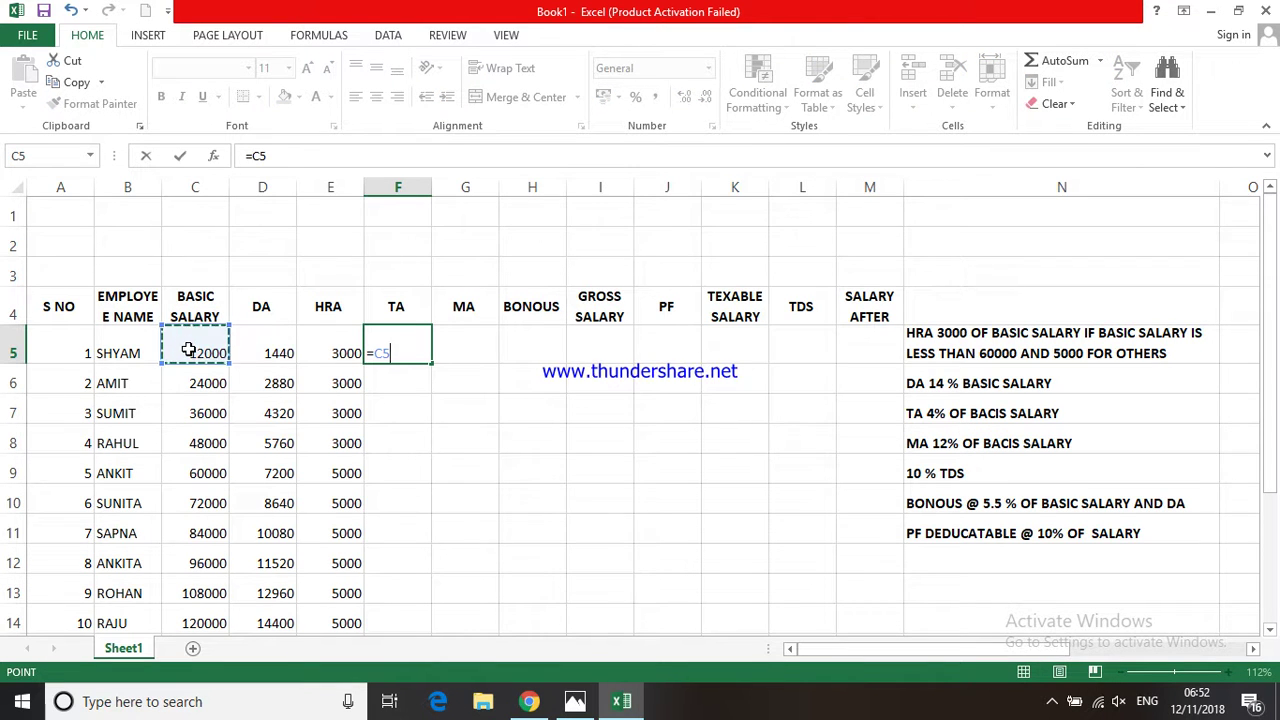
pyautogui.write('*4')
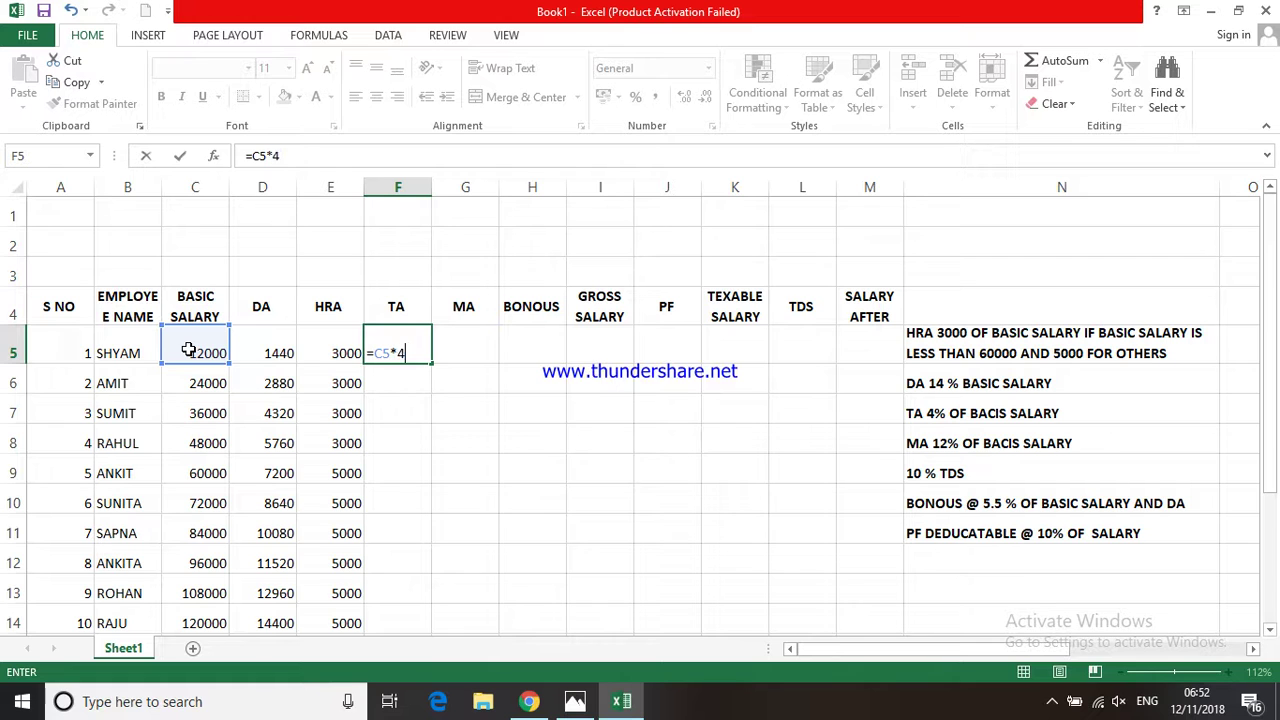
pyautogui.write('/100')
pyautogui.press('Return')
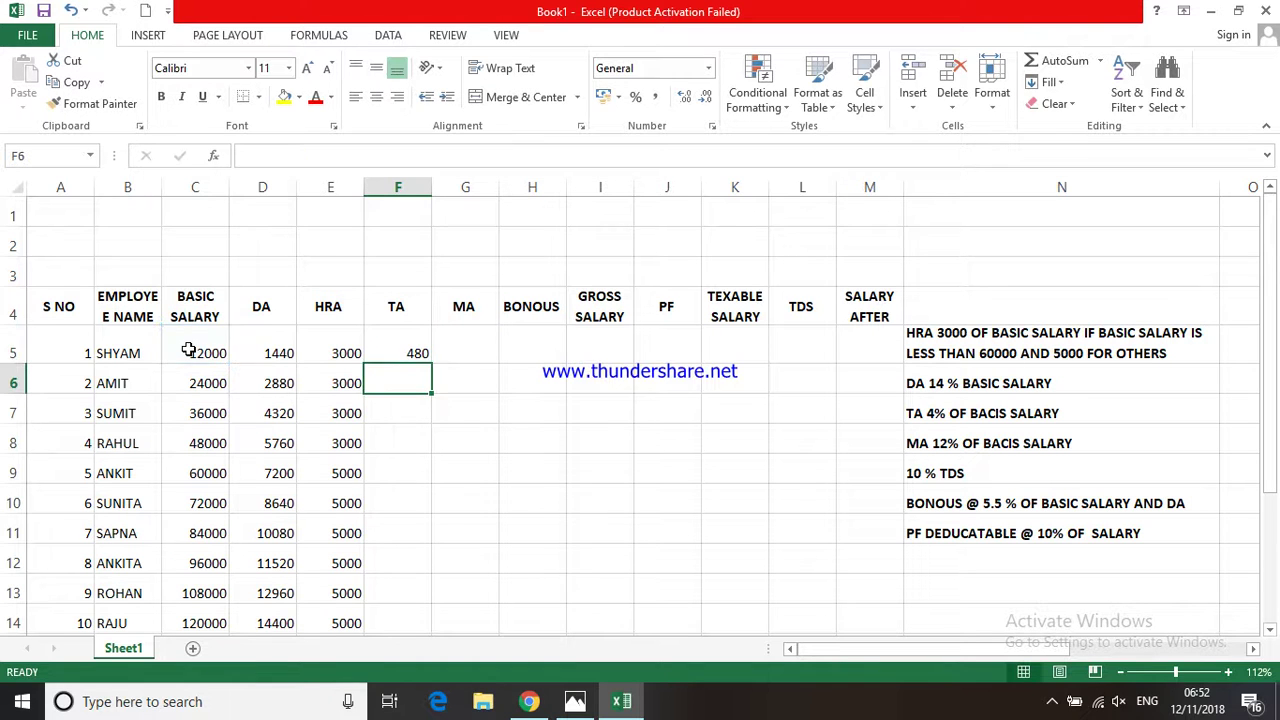
# Copy the TA formula down to F14, giving 480 up to 4800.
pyautogui.click(373, 351)
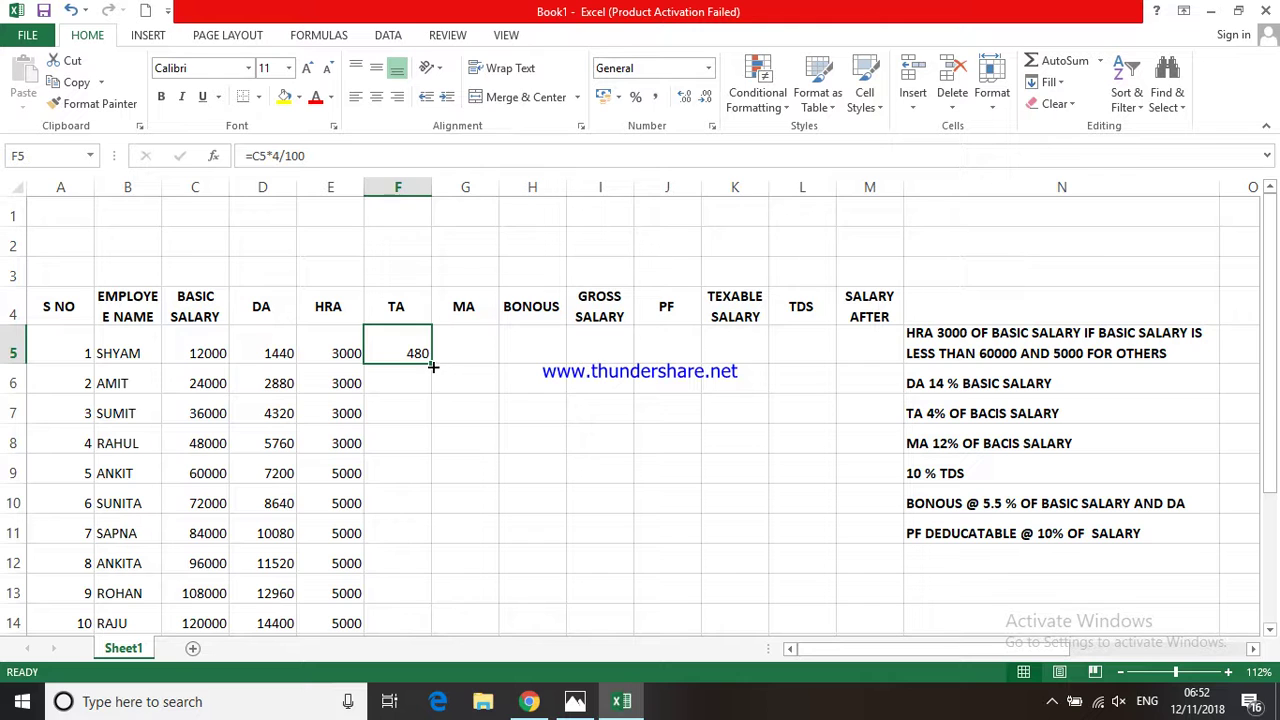
pyautogui.click(443, 397)
pyautogui.moveTo(409, 351); pyautogui.dragTo(390, 619)
pyautogui.hotkey('ctrl', 'd')
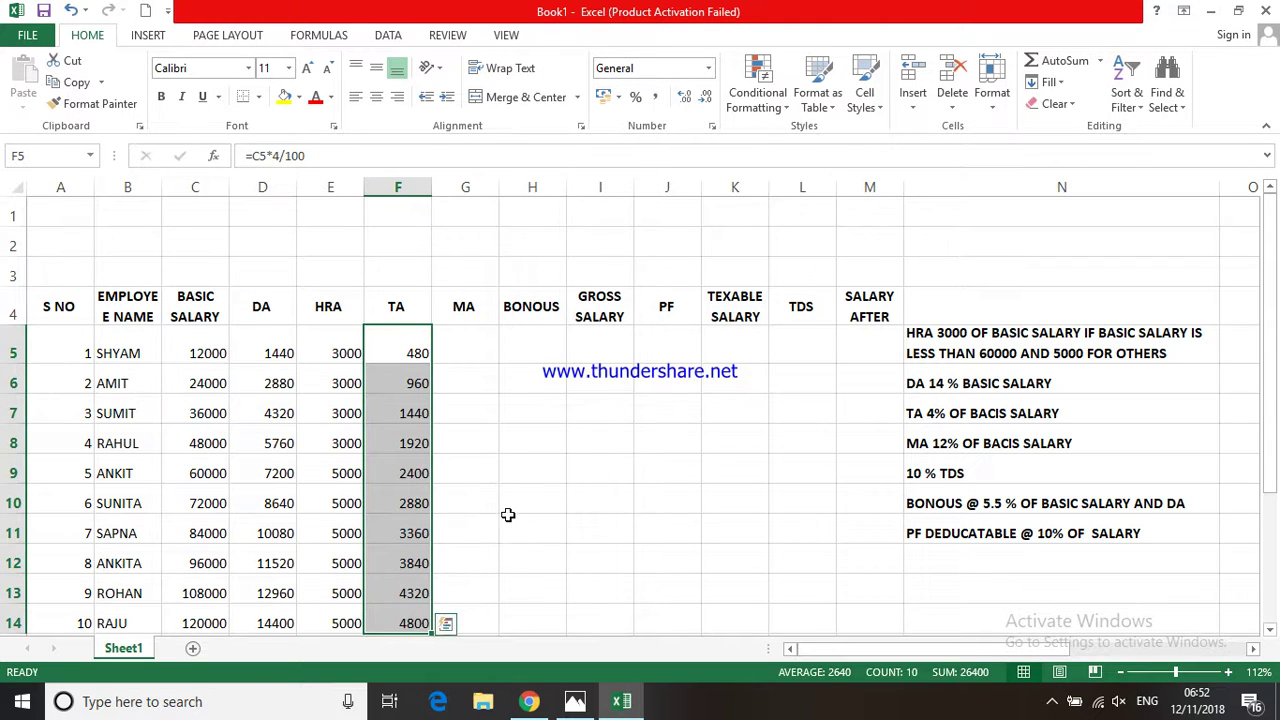
pyautogui.click(494, 466)
pyautogui.hotkey('ctrl', 'z')
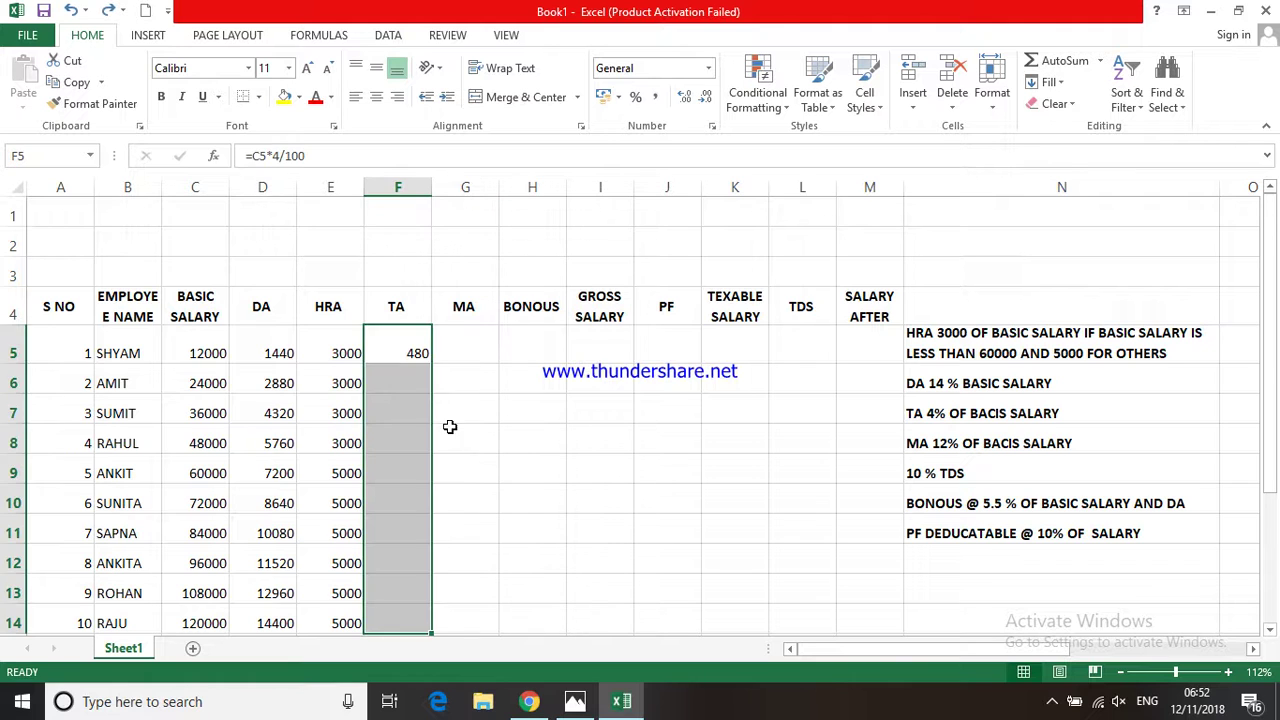
pyautogui.click(424, 405)
pyautogui.click(417, 350)
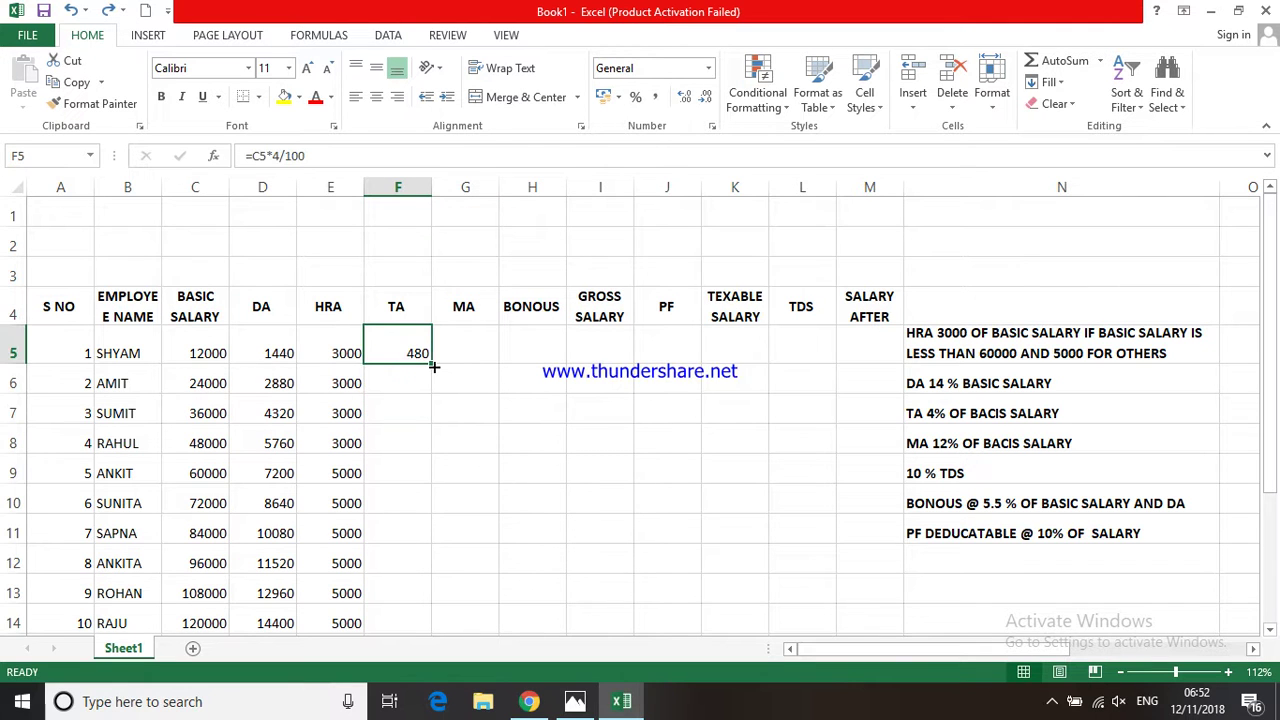
pyautogui.moveTo(432, 367); pyautogui.dragTo(426, 625)
pyautogui.click(463, 423)
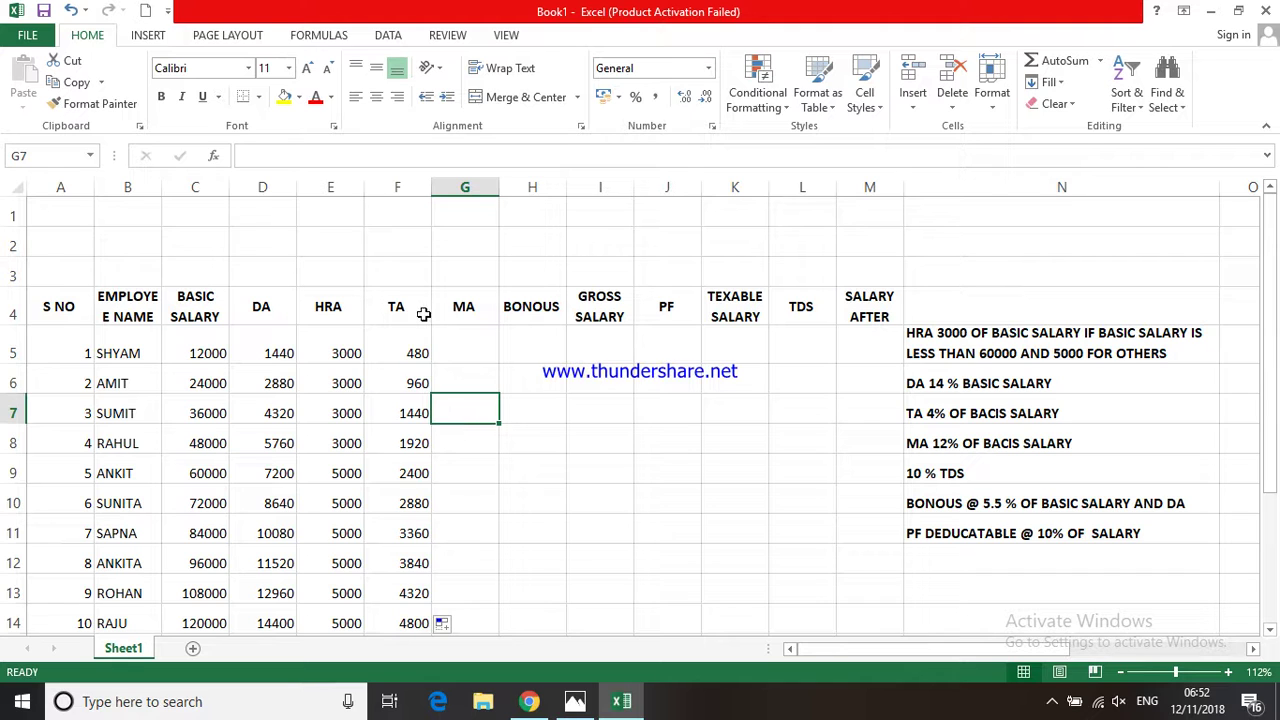
pyautogui.click(466, 329)
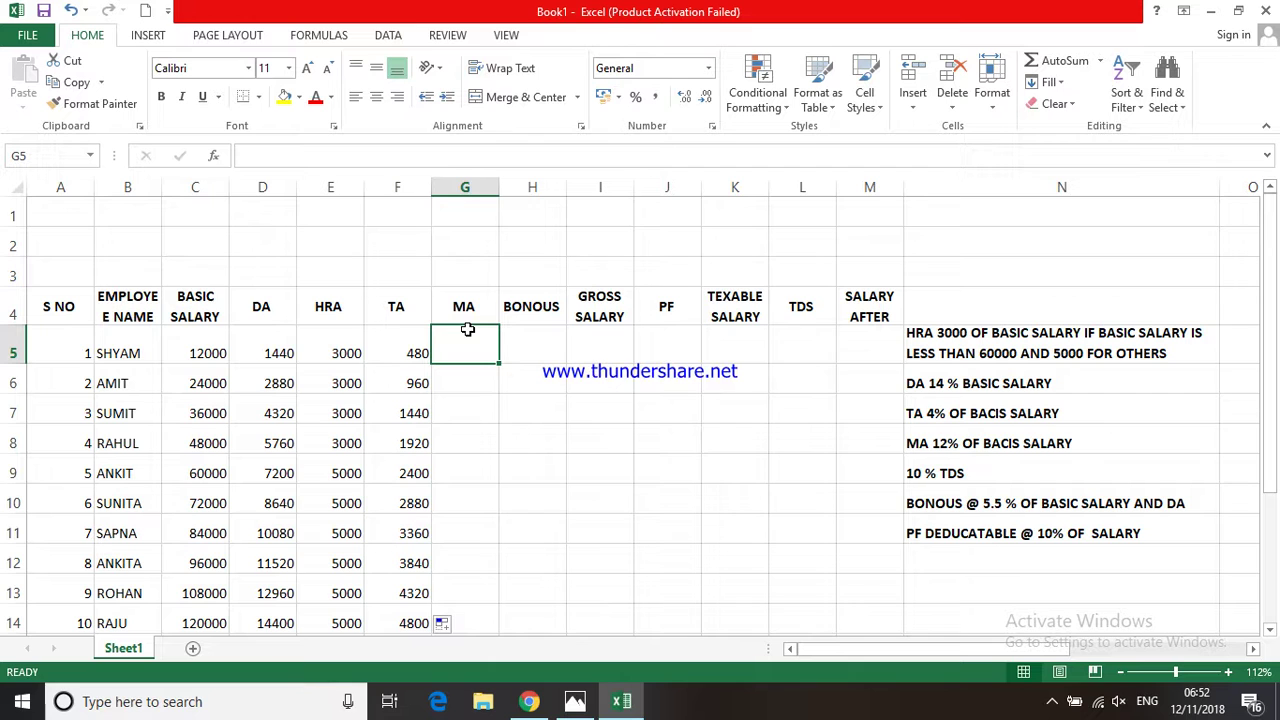
# Enter =C5*12% in G5 and fill it down to G14, giving MA 1440 to 14400.
pyautogui.write('=')
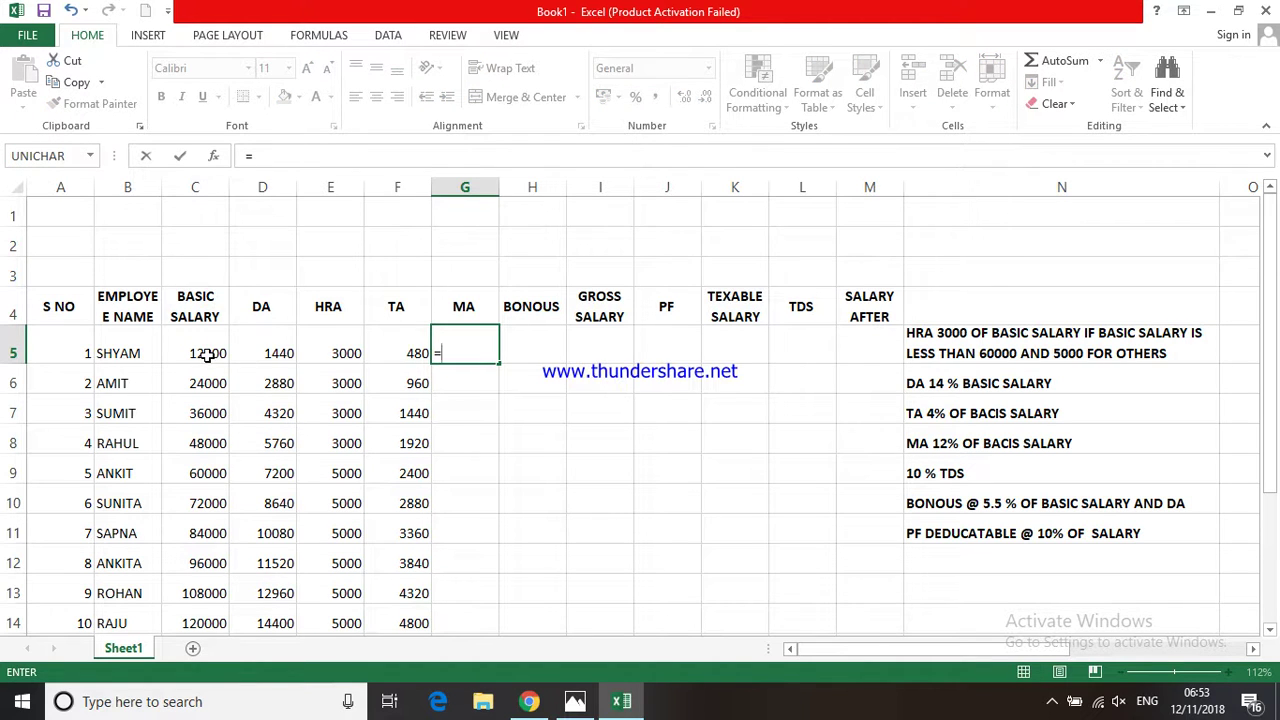
pyautogui.click(209, 355)
pyautogui.write('*12')
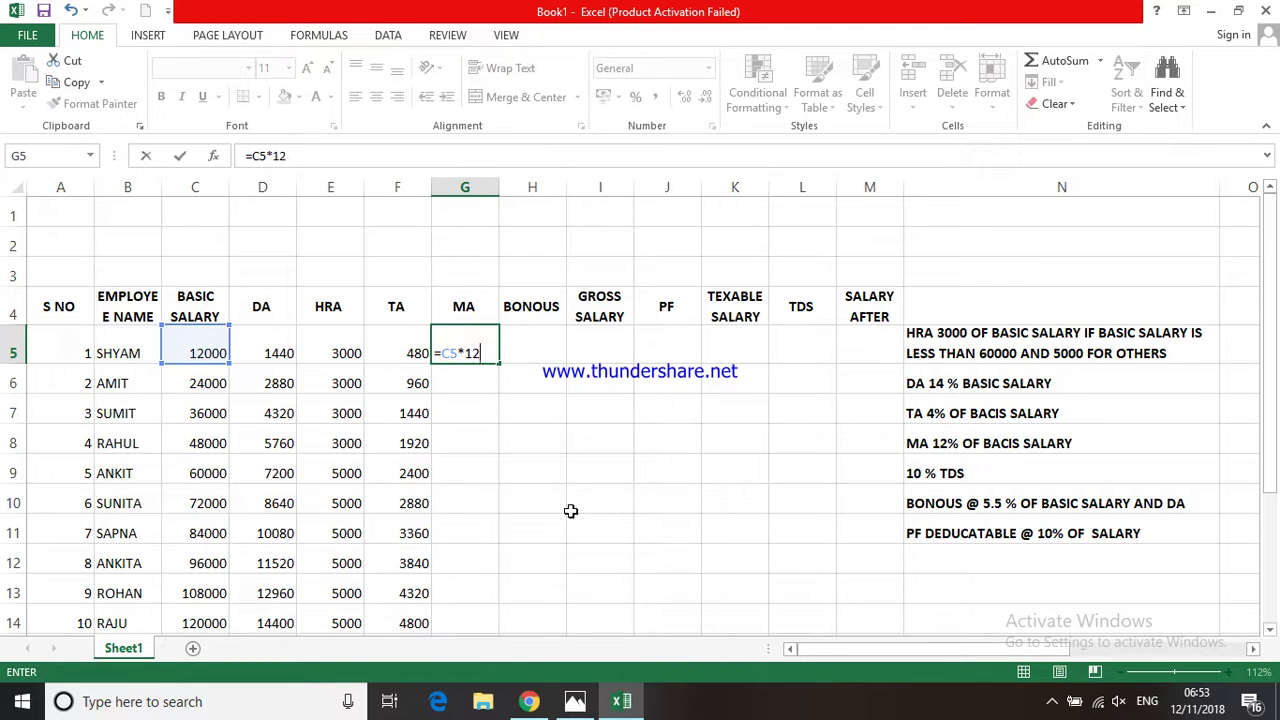
pyautogui.write('%')
pyautogui.press('Return')
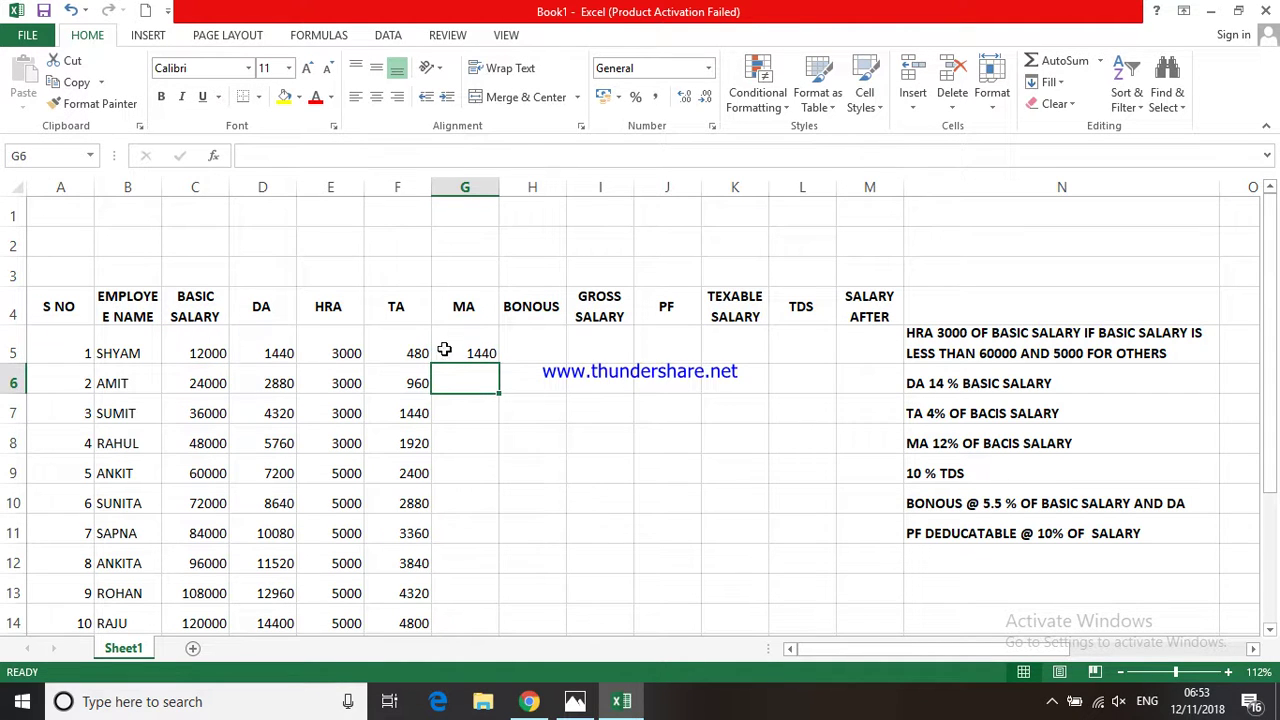
pyautogui.click(444, 350)
pyautogui.doubleClick(497, 365)
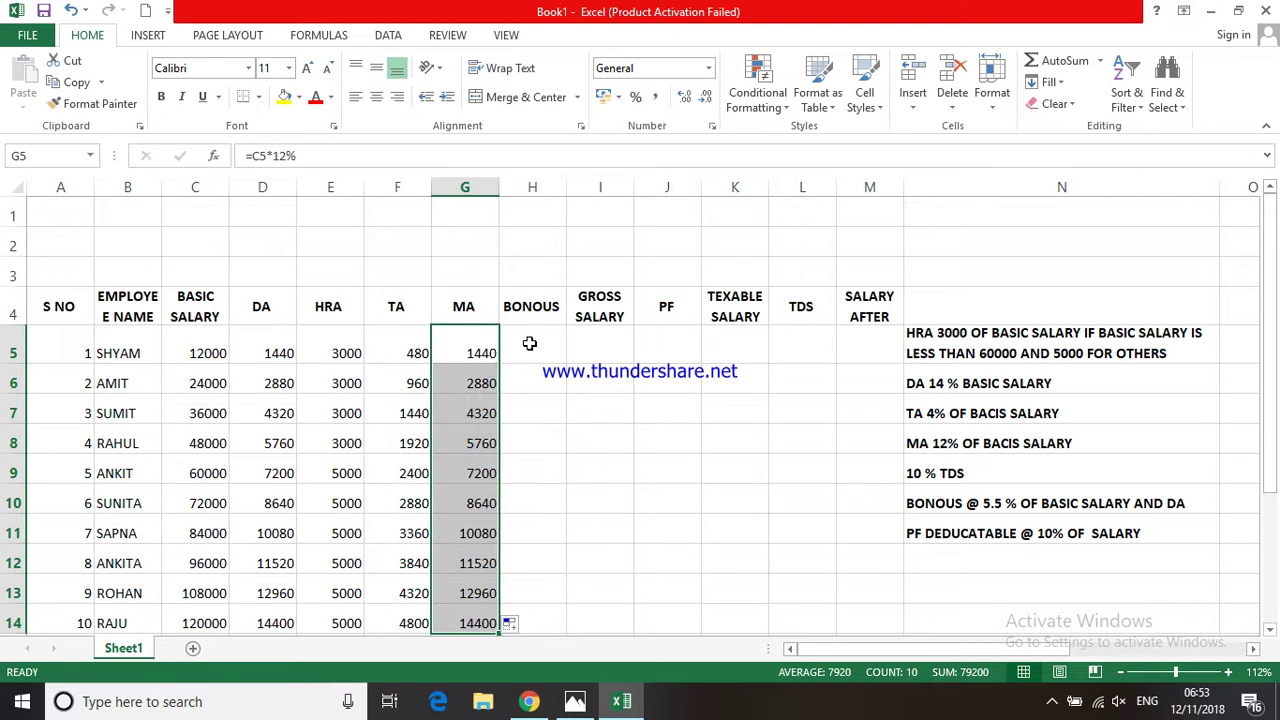
pyautogui.click(530, 343)
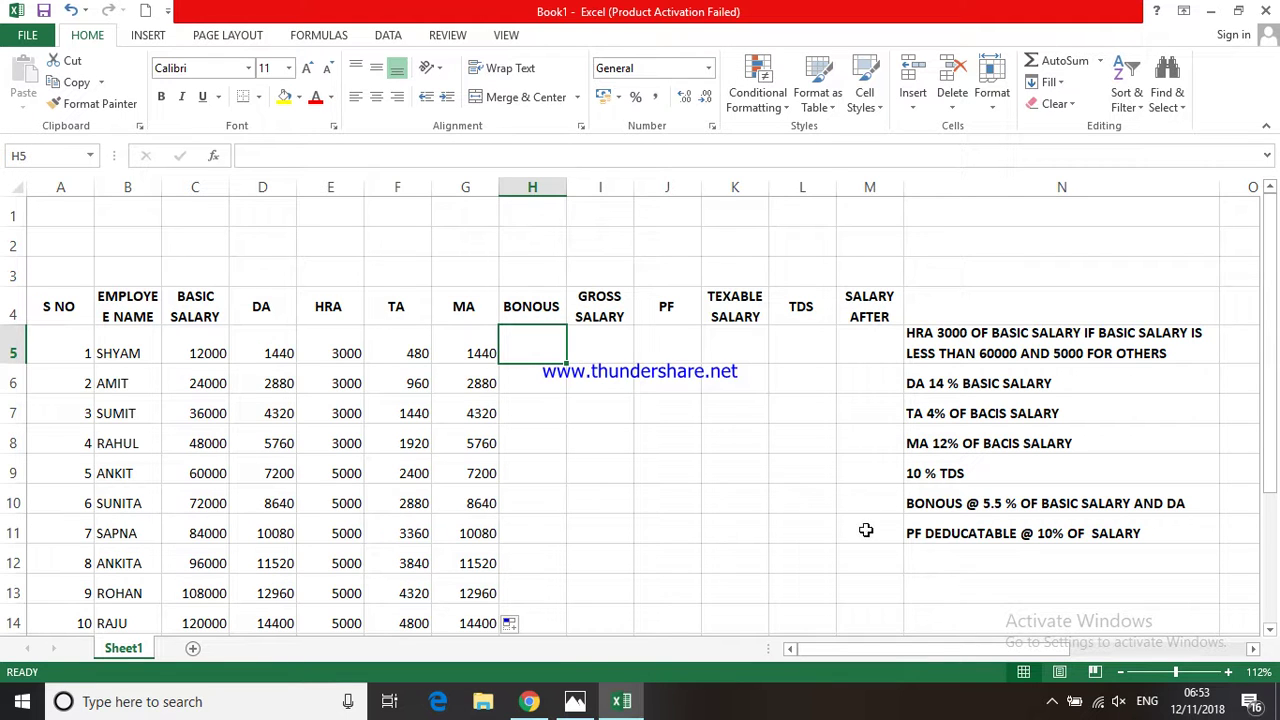
# Change the bonus note in N10 from 5.5 % to 6 % of basic salary and DA.
pyautogui.click(1000, 504)
pyautogui.doubleClick(1000, 504)
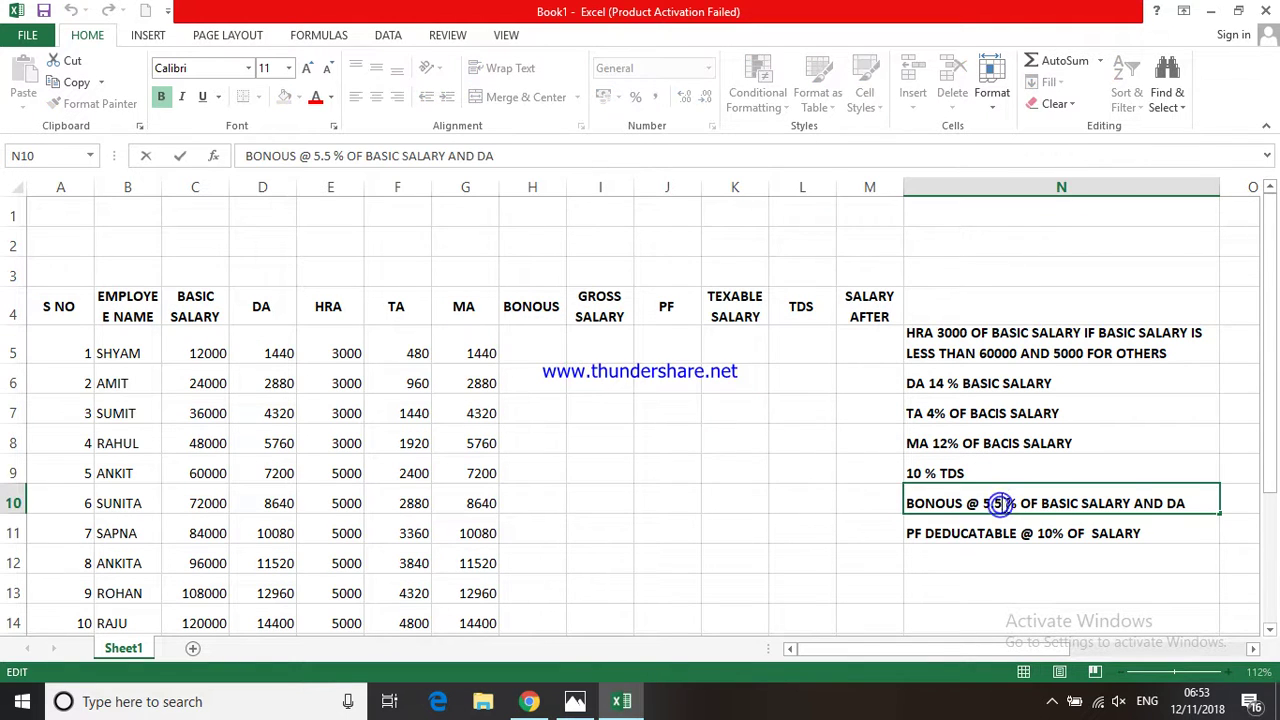
pyautogui.press('BackSpace')
pyautogui.press('BackSpace')
pyautogui.press('BackSpace')
pyautogui.write('6')
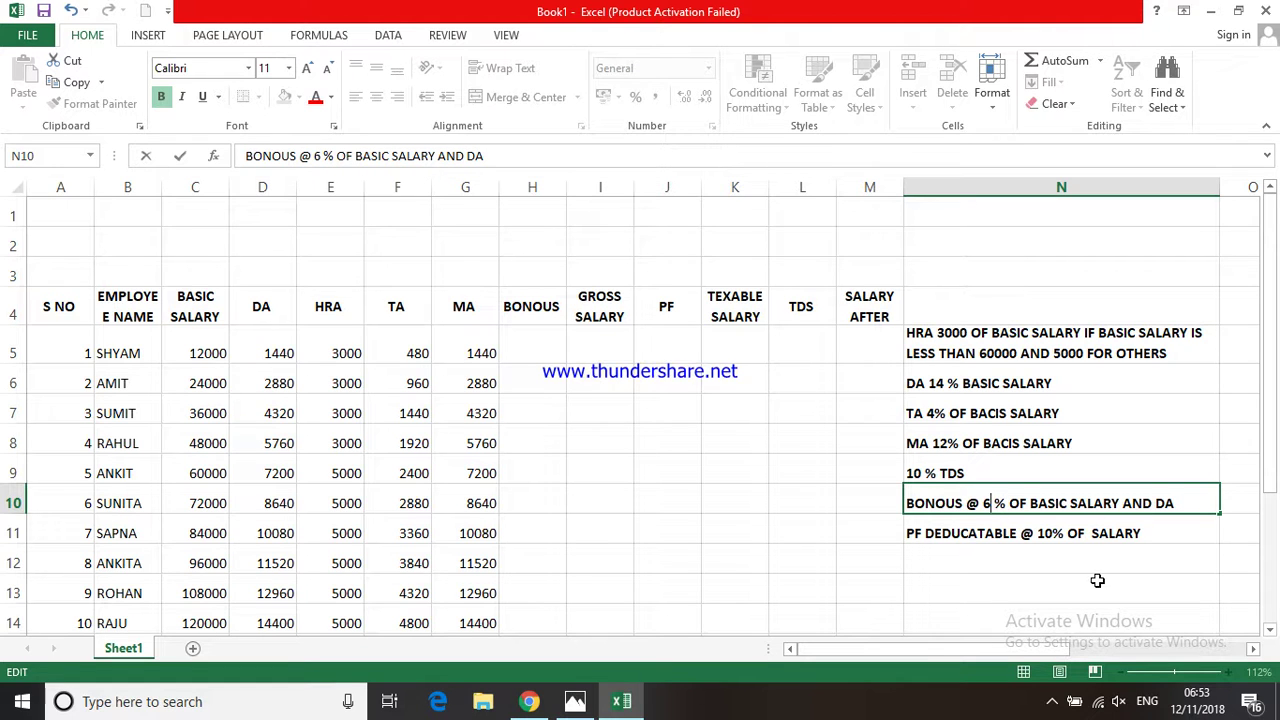
pyautogui.click(763, 490)
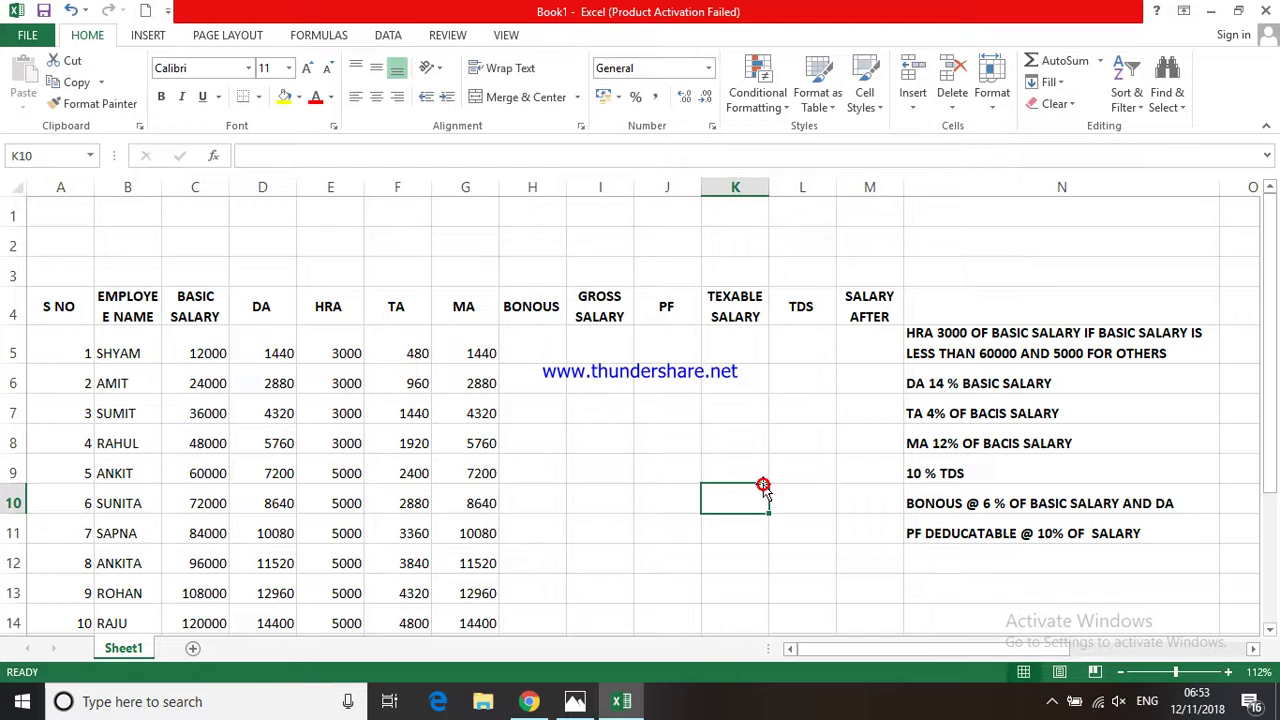
pyautogui.click(541, 347)
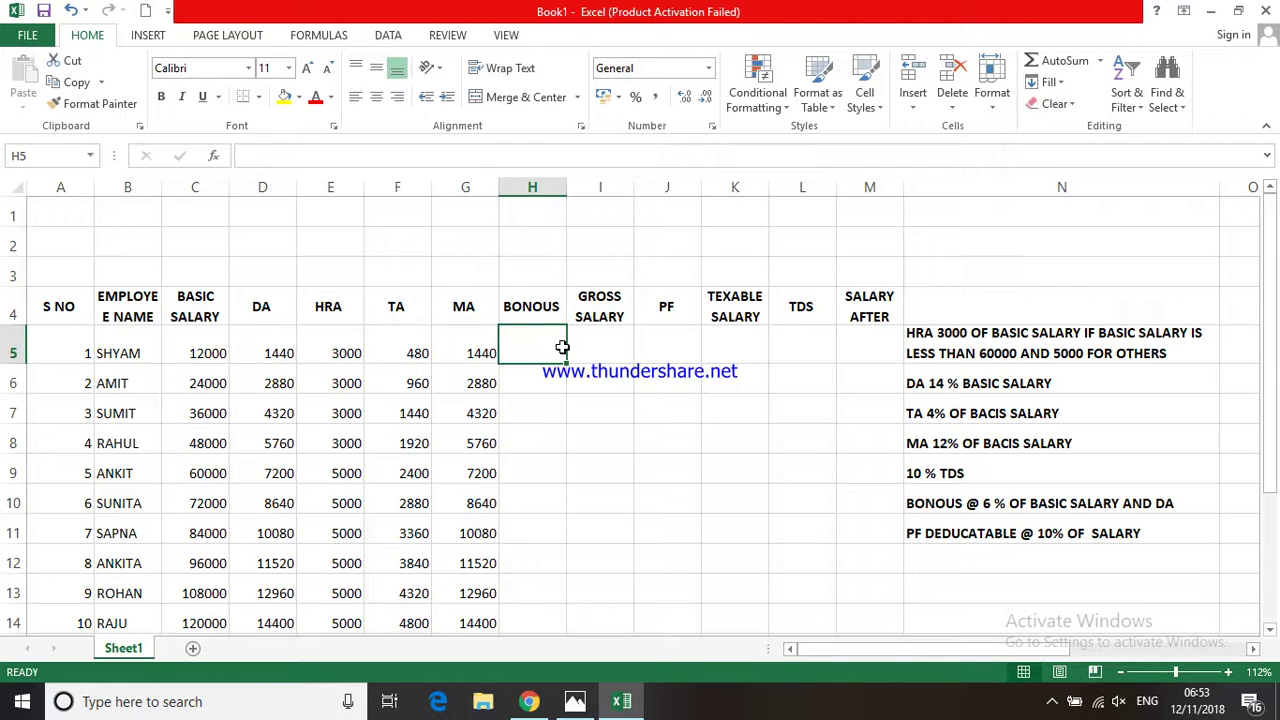
# Enter the bonus formula =(C5+D5)*6/100 in H5 for the first employee.
pyautogui.write('=')
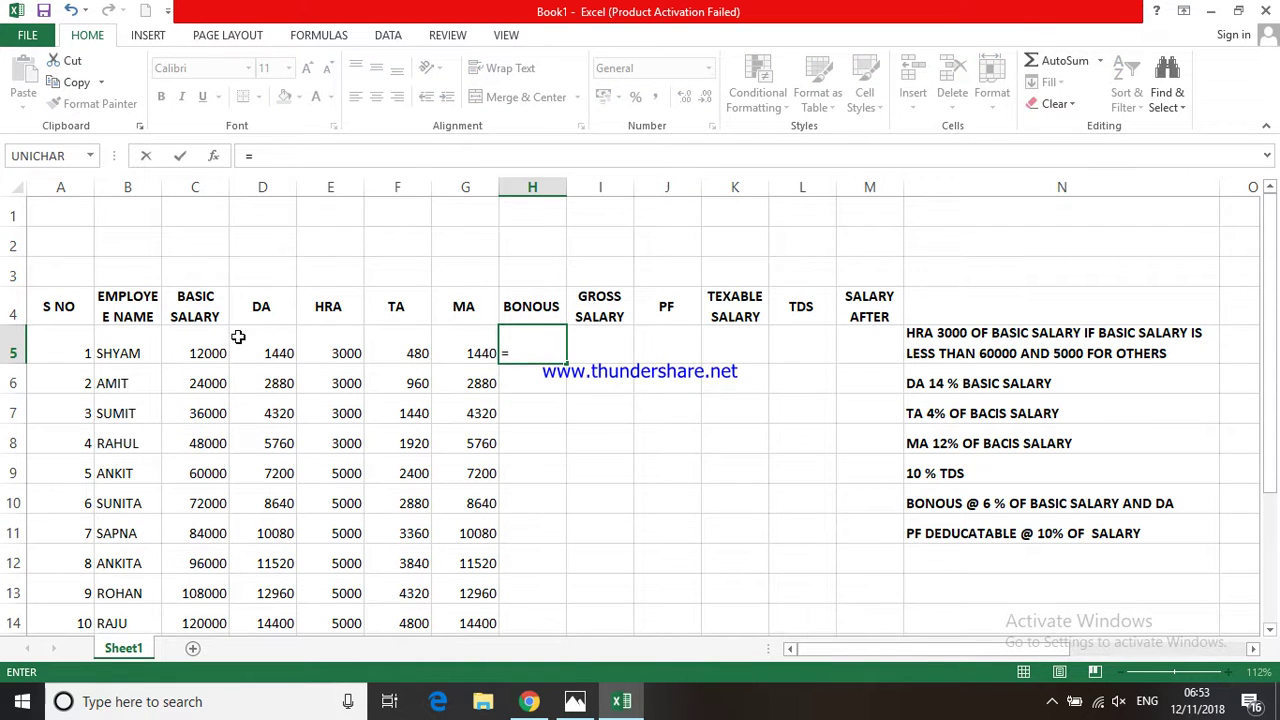
pyautogui.click(210, 345)
pyautogui.write('+')
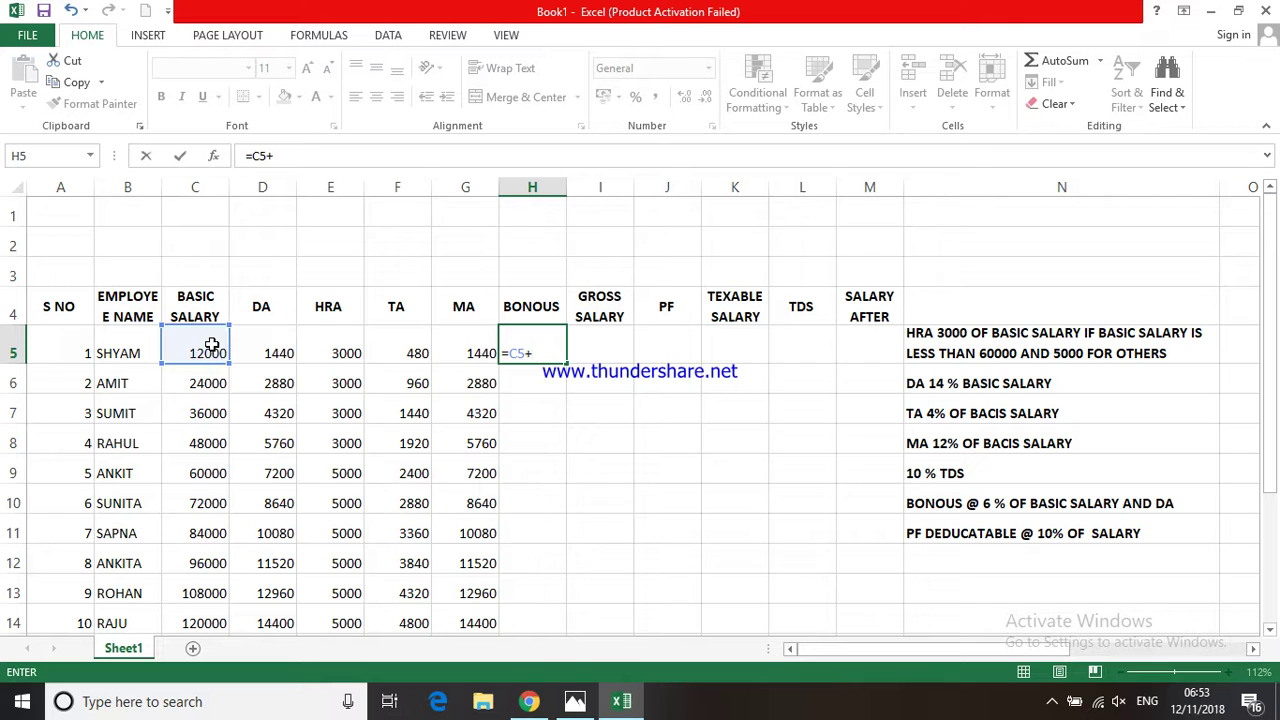
pyautogui.click(268, 356)
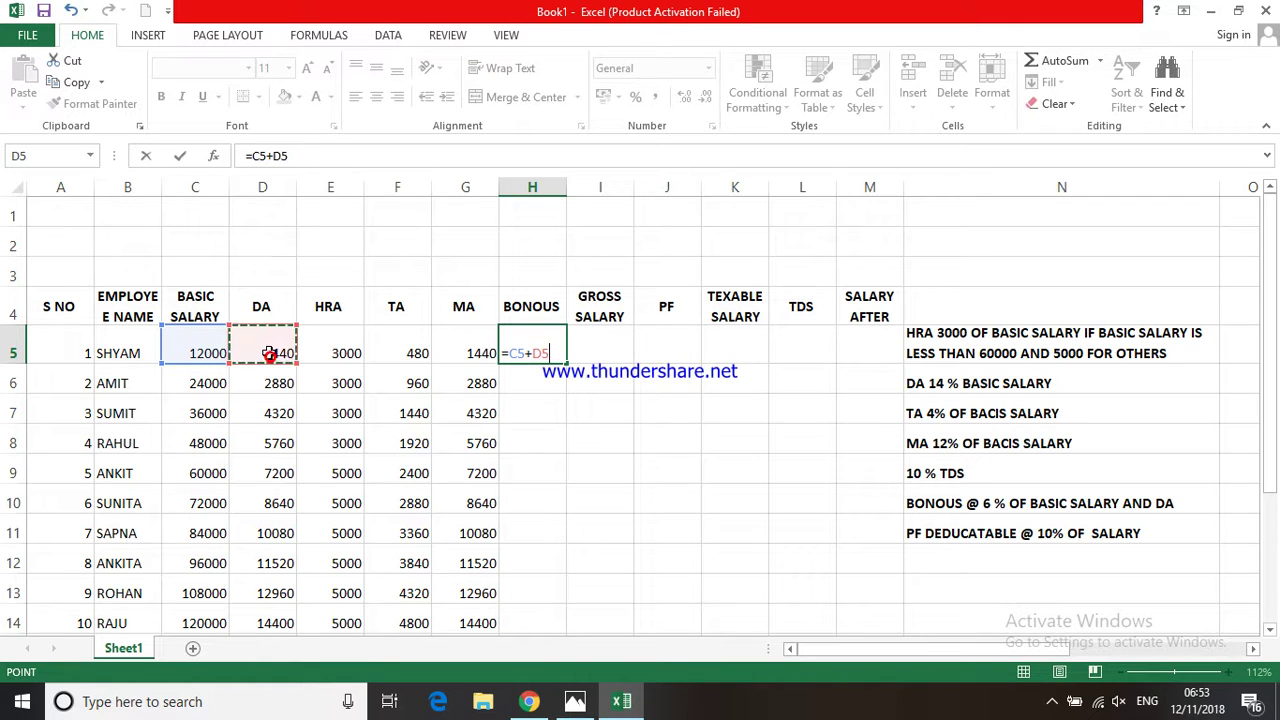
pyautogui.click(511, 352)
pyautogui.write('(')
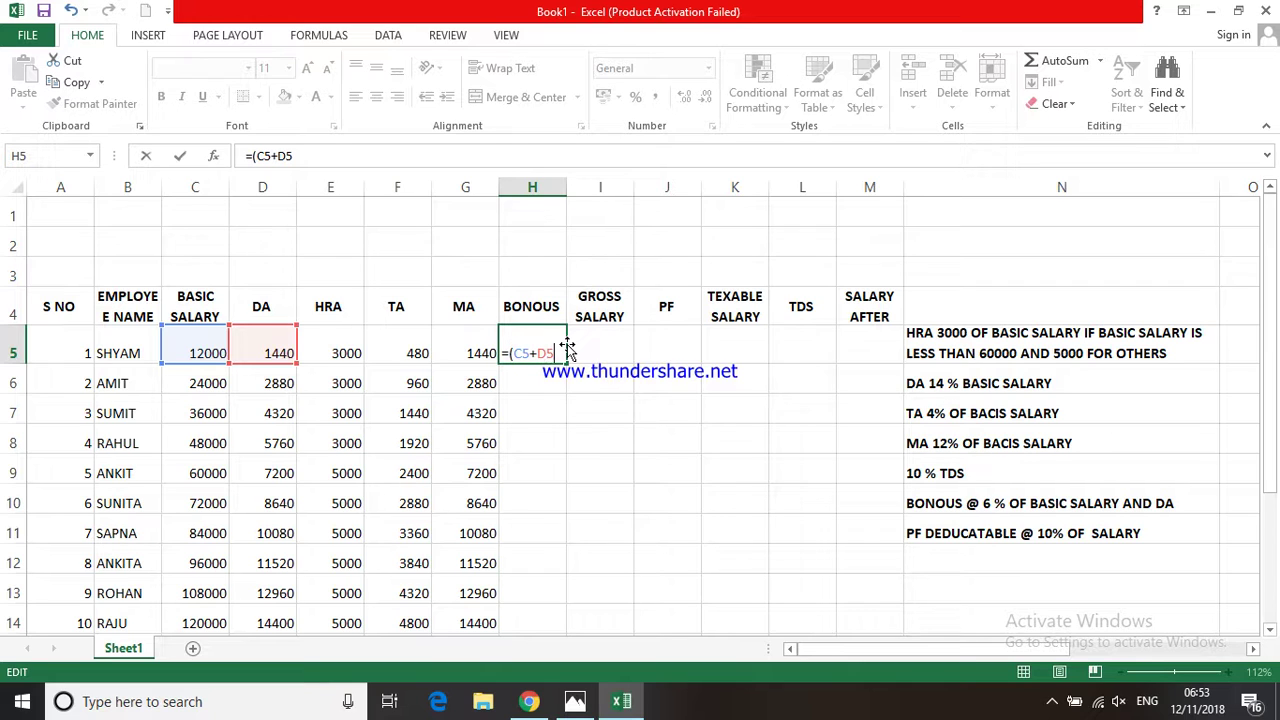
pyautogui.write('*')
pyautogui.write('6/1')
pyautogui.write('00')
pyautogui.press('Return')
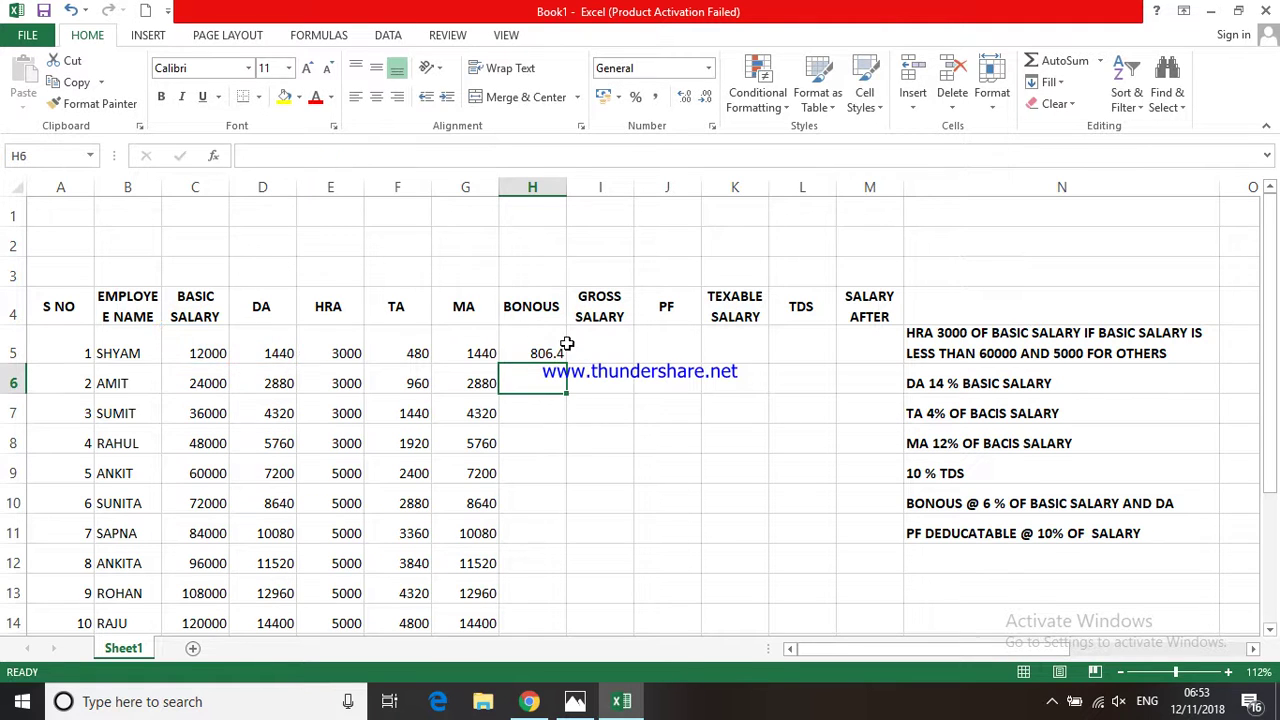
# Copy the bonus formula down to H14, giving 806.4 up to 8064.
pyautogui.click(550, 354)
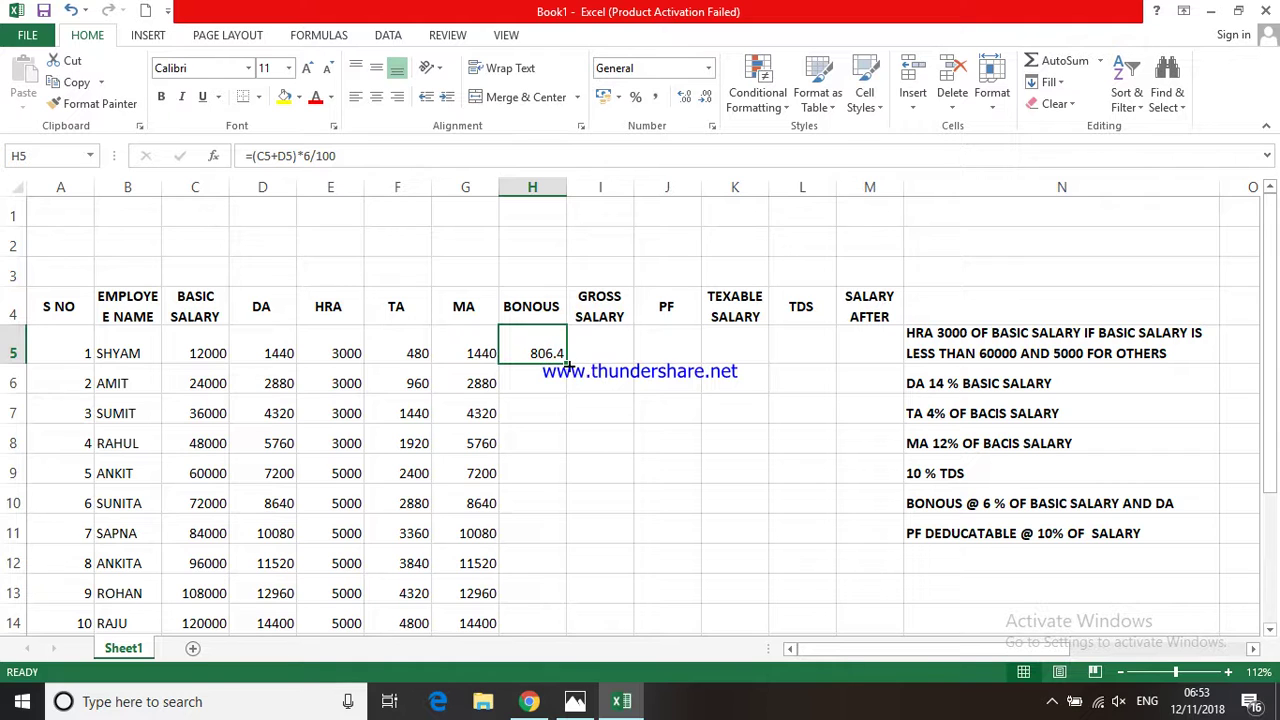
pyautogui.doubleClick(566, 362)
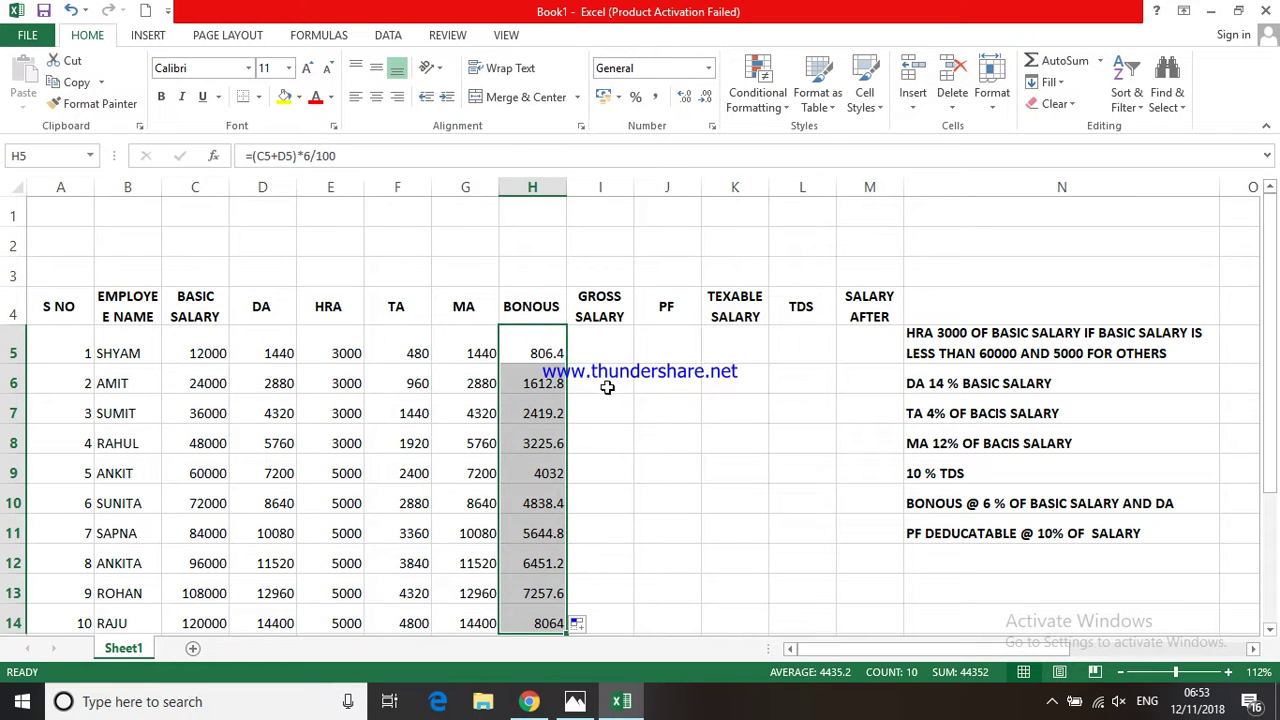
pyautogui.click(531, 355)
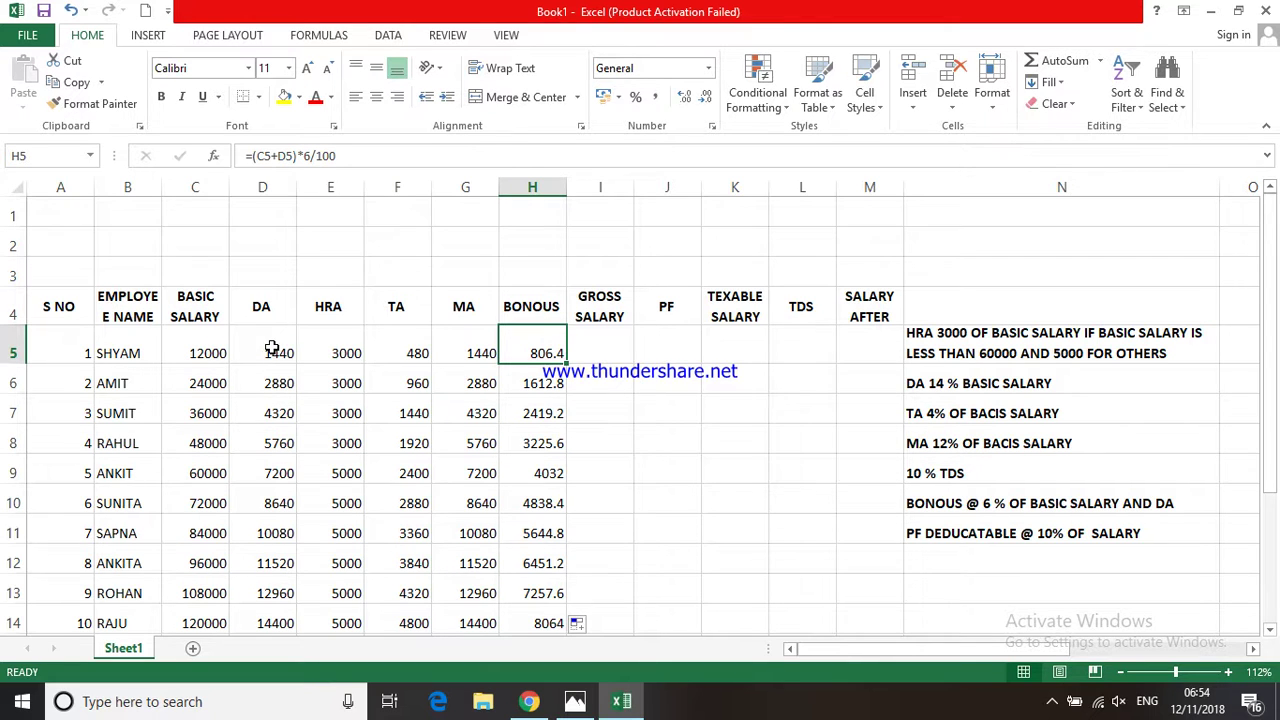
pyautogui.click(597, 358)
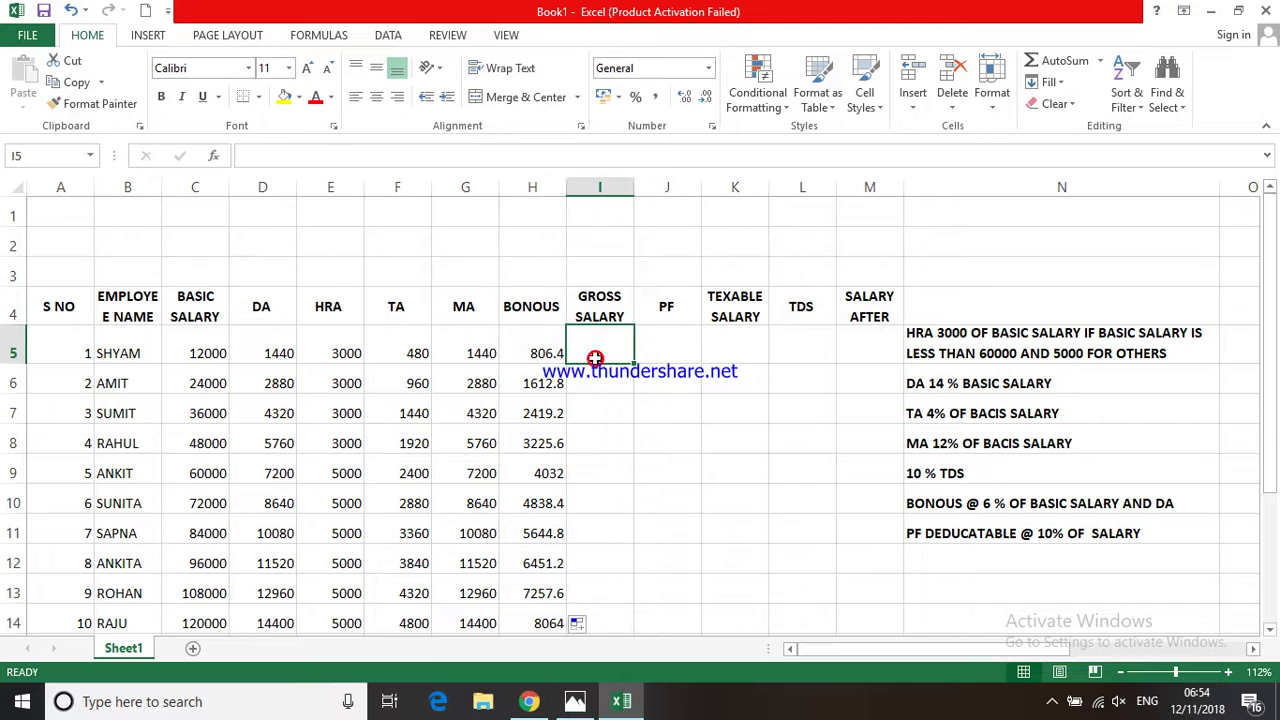
# Try AutoSum across the salary components, then clear the resulting gross totals.
pyautogui.click(614, 434)
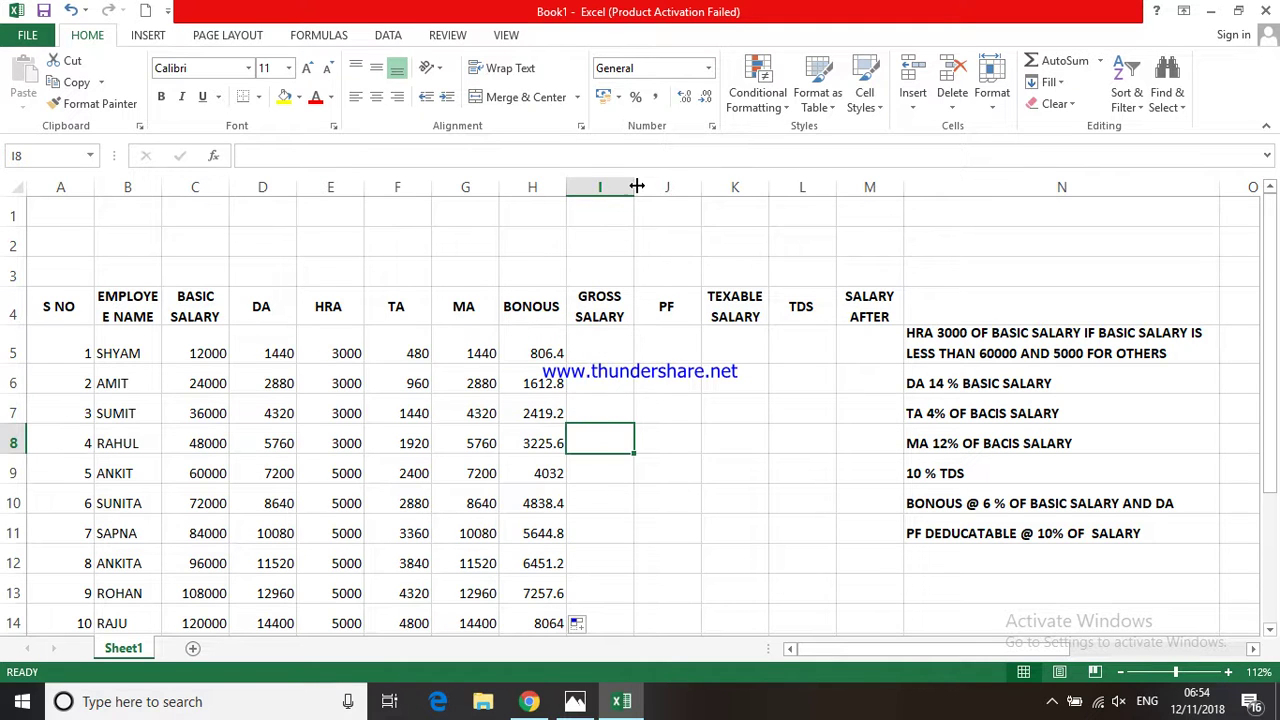
pyautogui.click(684, 406)
pyautogui.click(594, 354)
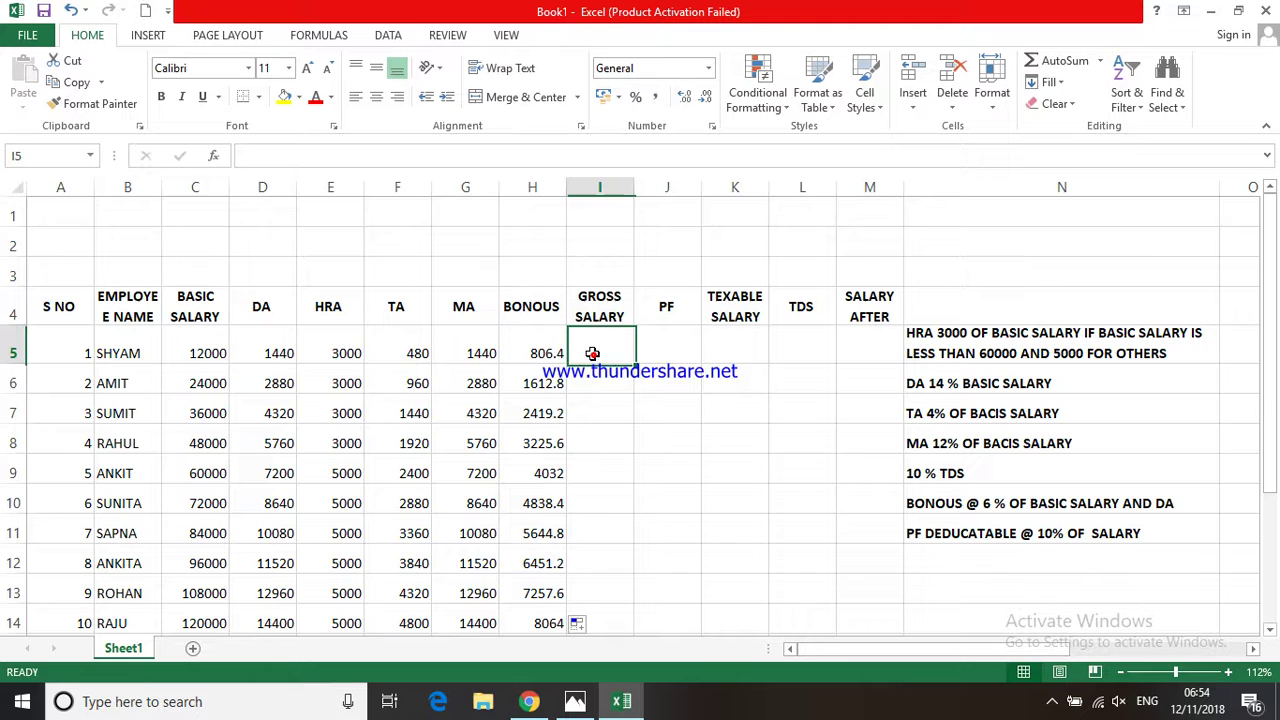
pyautogui.moveTo(216, 353); pyautogui.dragTo(605, 623)
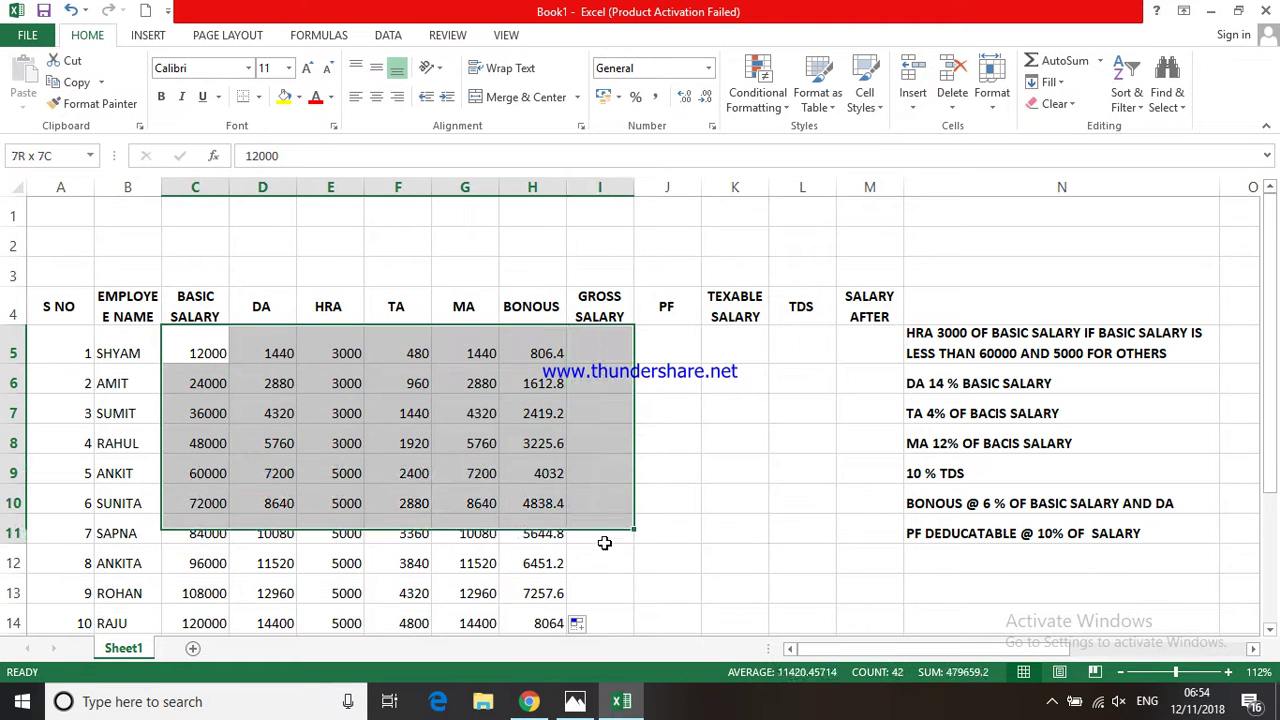
pyautogui.click(1050, 60)
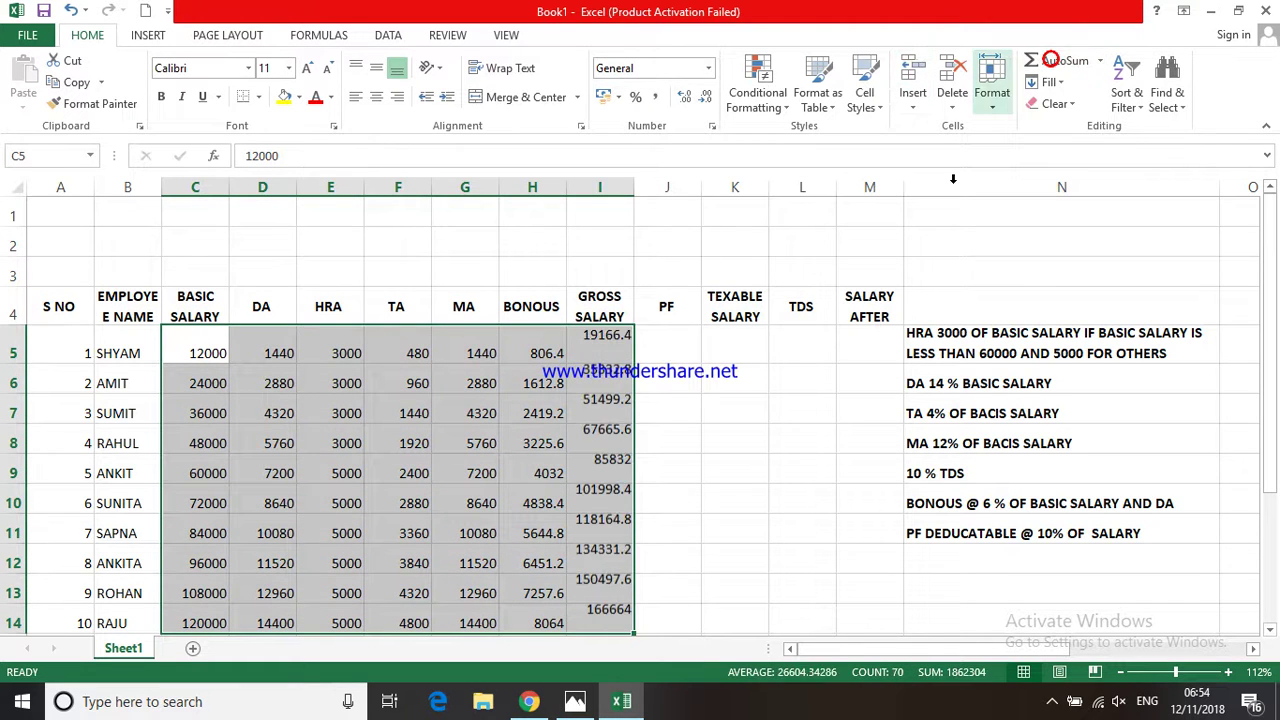
pyautogui.click(662, 437)
pyautogui.moveTo(608, 353); pyautogui.dragTo(651, 628)
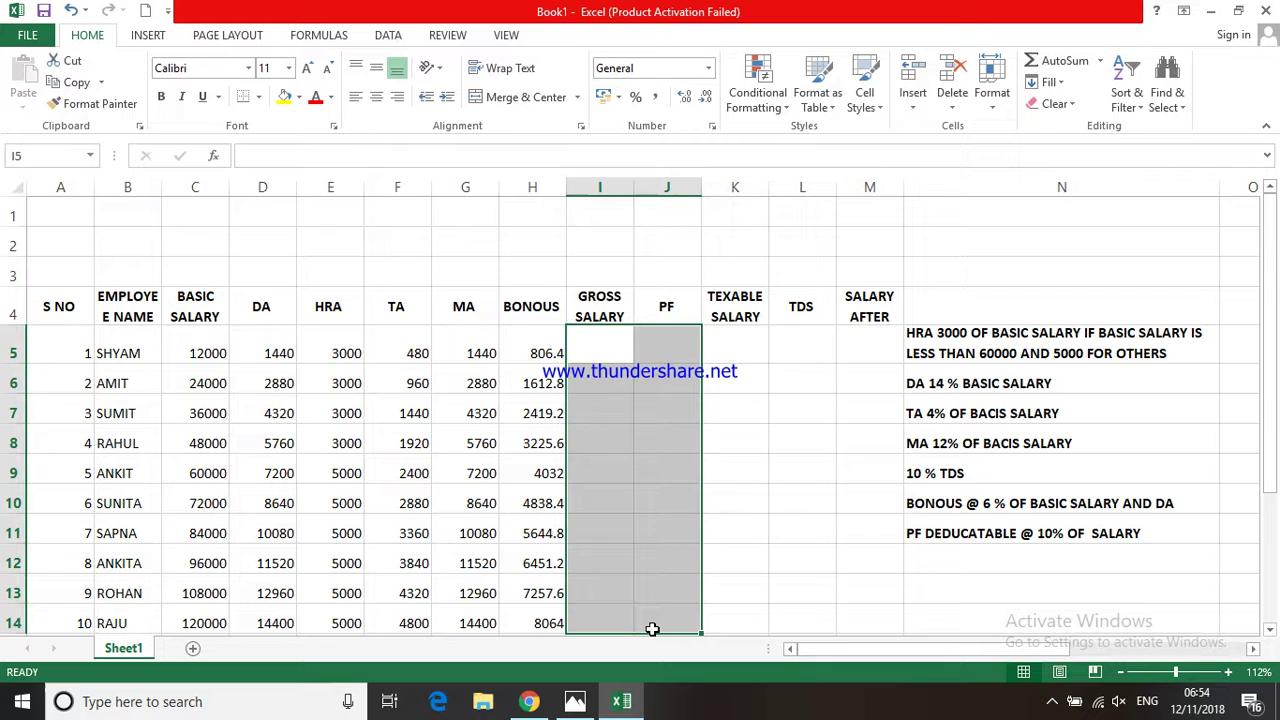
pyautogui.click(707, 446)
# Enter a gross salary formula in I5, then delete it to start over.
pyautogui.click(607, 353)
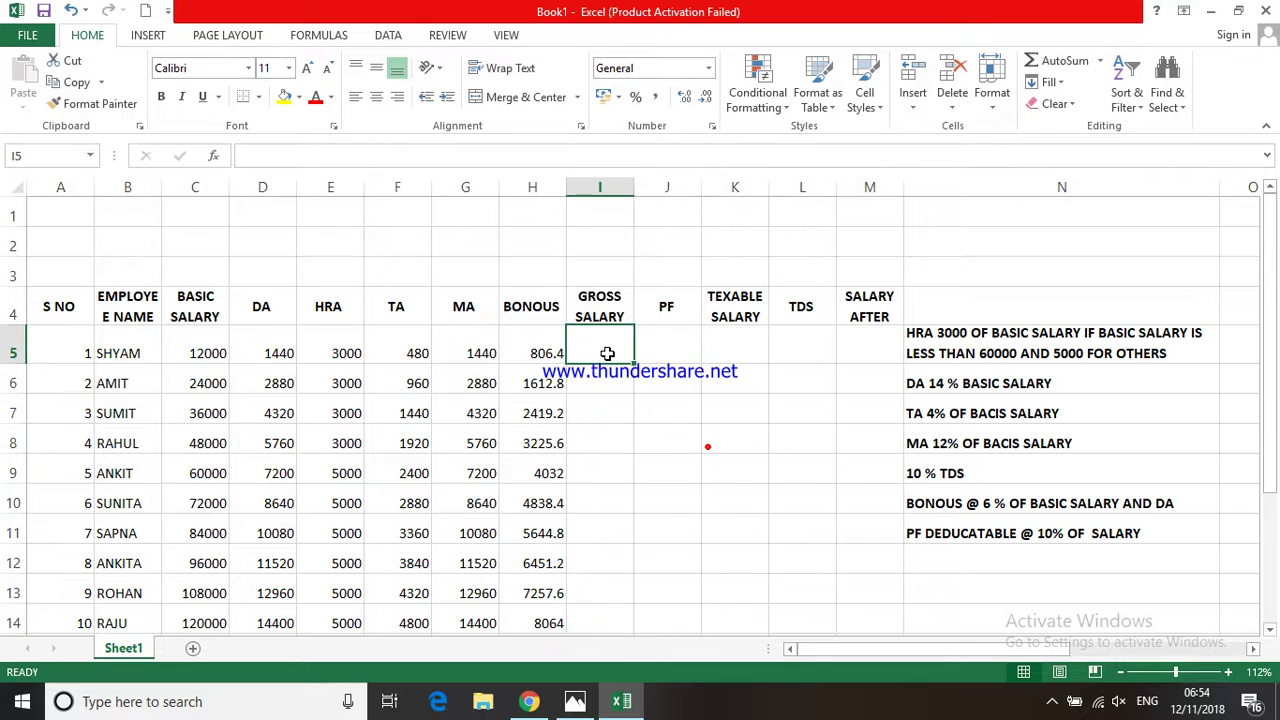
pyautogui.write('=')
pyautogui.moveTo(206, 353); pyautogui.dragTo(524, 357)
pyautogui.click(540, 351)
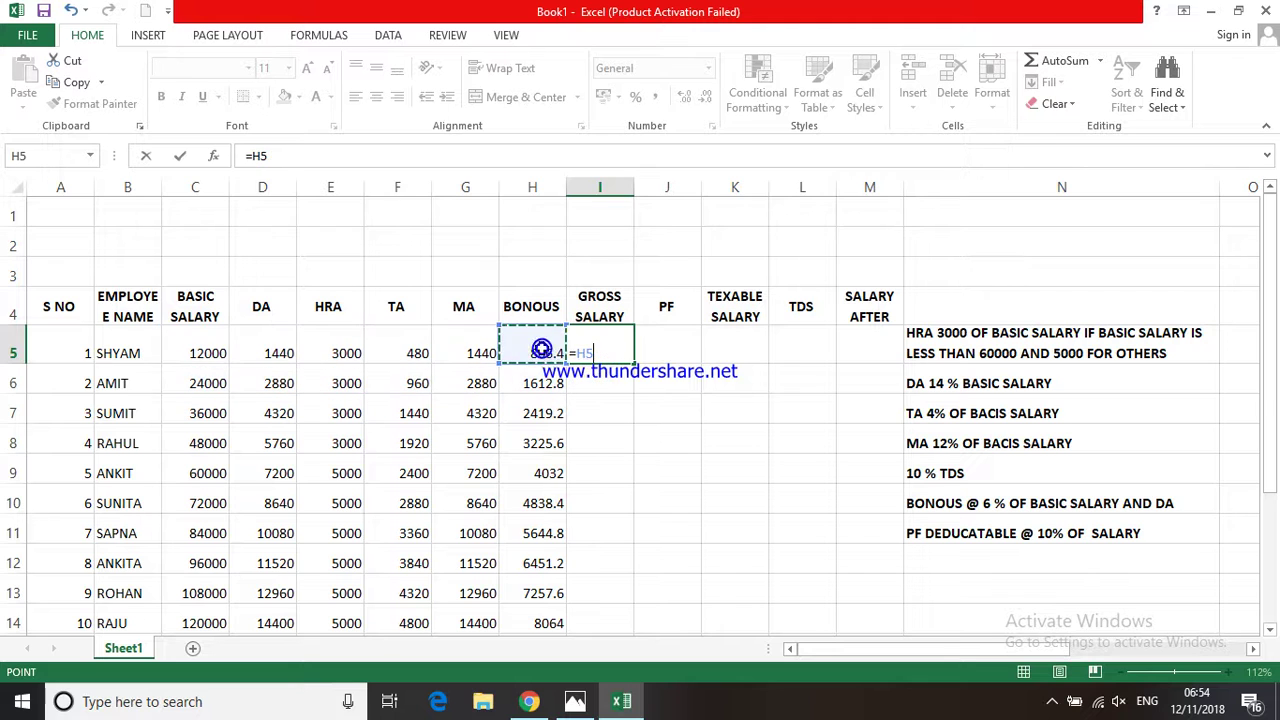
pyautogui.press('Return')
pyautogui.click(612, 355)
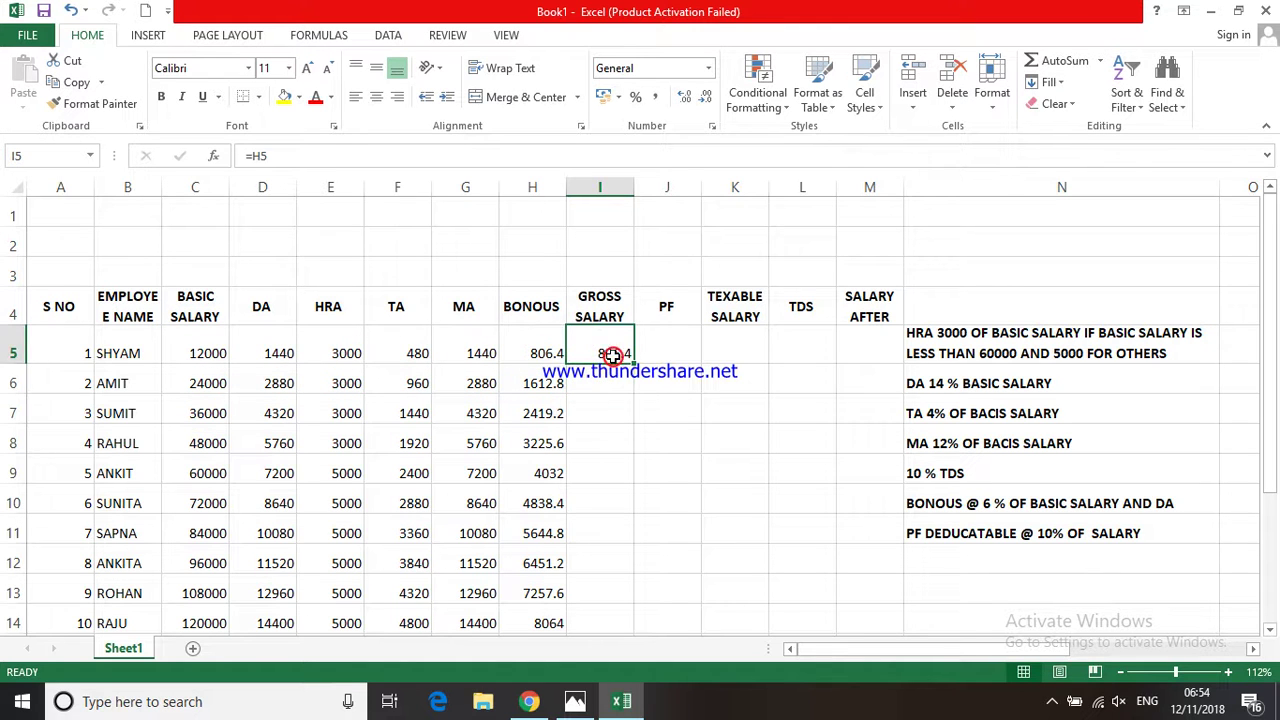
pyautogui.press('Delete')
# Enter =SUM(C5+D5+E5+F5+G5+H5) in I5 for the first employee's gross salary.
pyautogui.write('=')
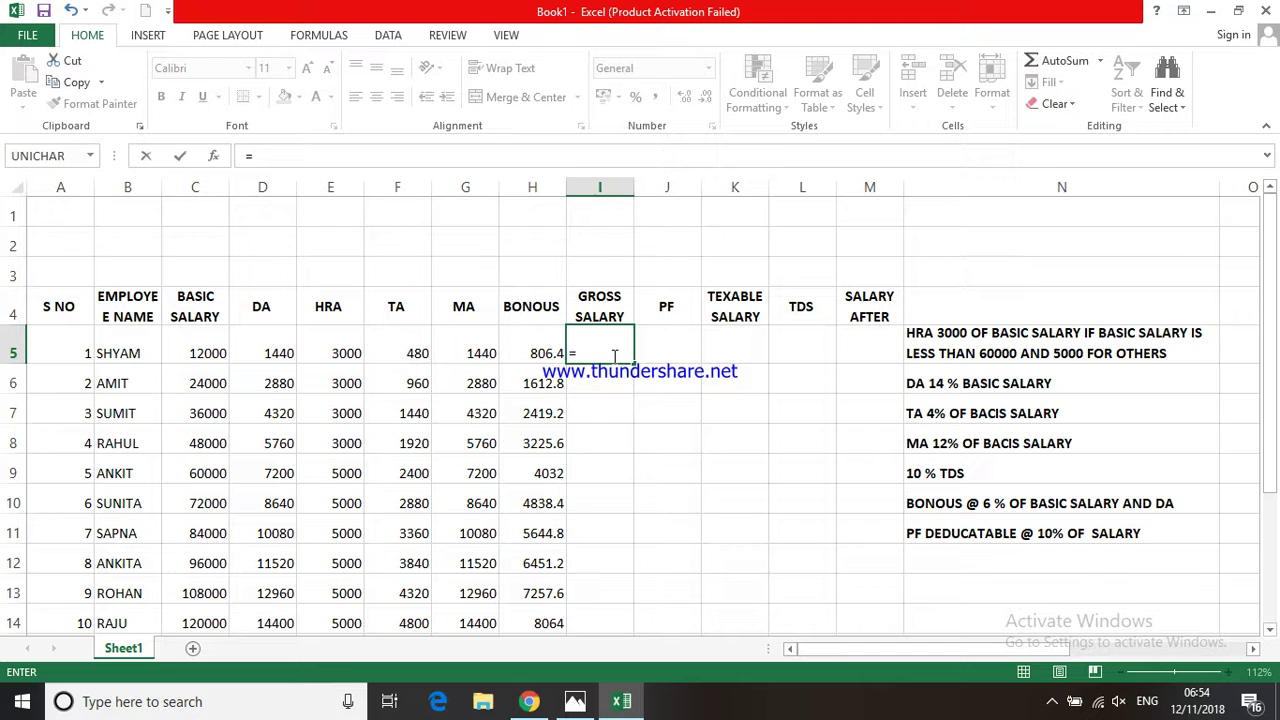
pyautogui.write('SUM(')
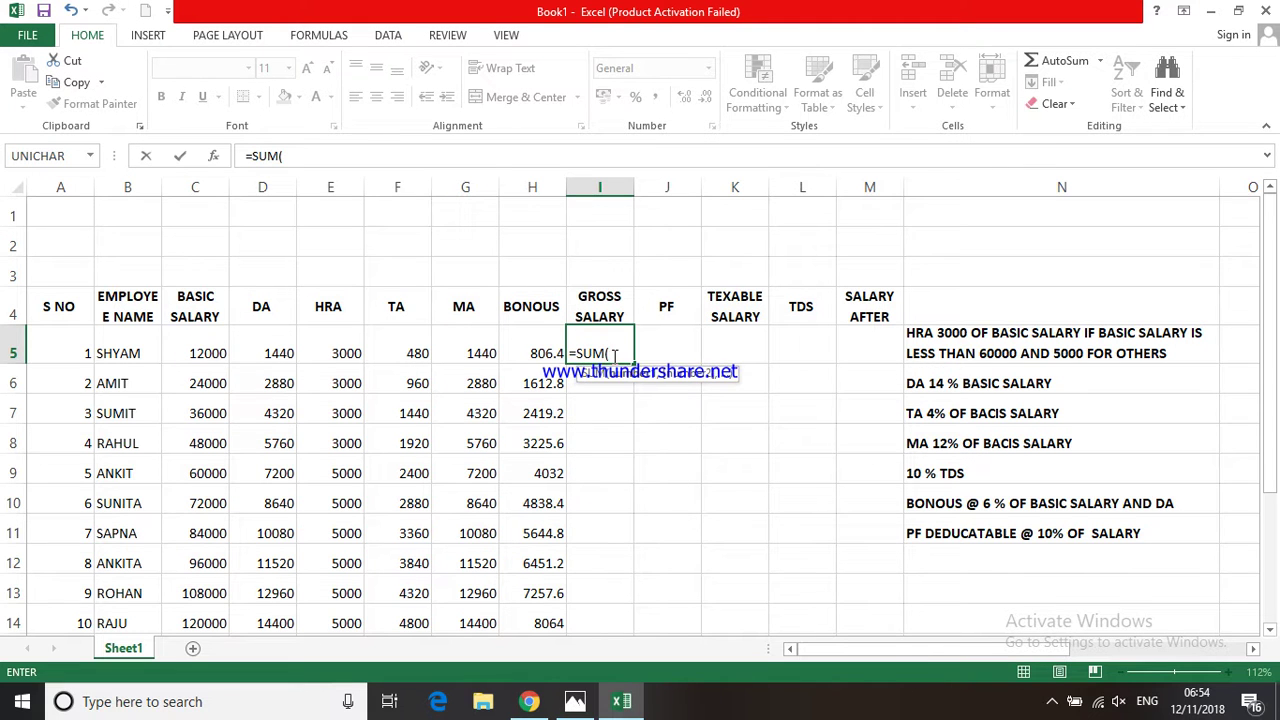
pyautogui.click(196, 347)
pyautogui.write('+')
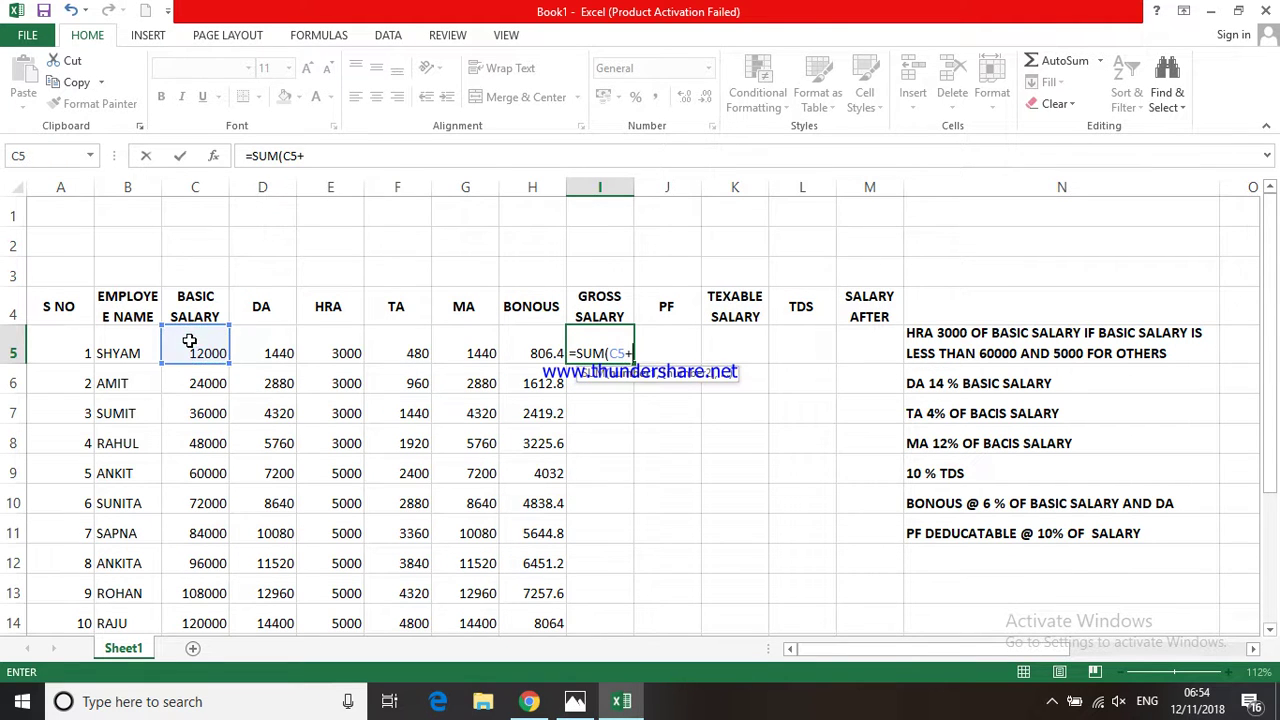
pyautogui.click(262, 347)
pyautogui.write('+')
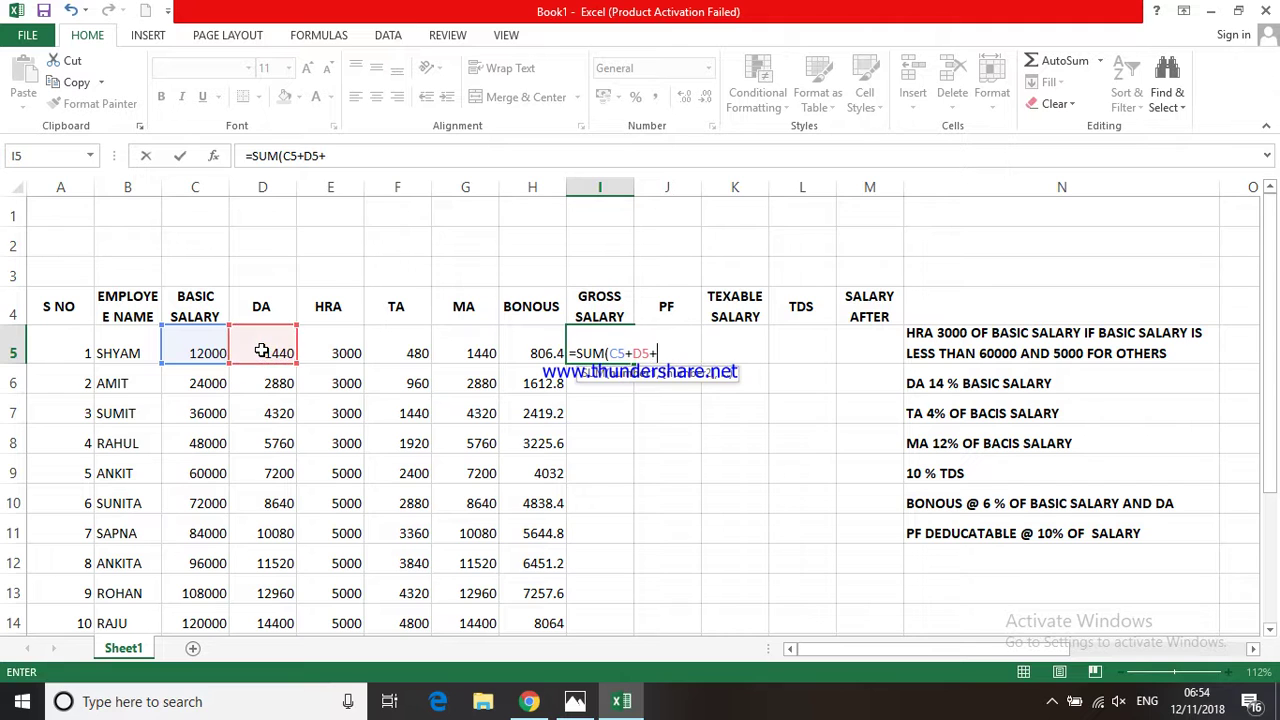
pyautogui.click(312, 347)
pyautogui.write('+')
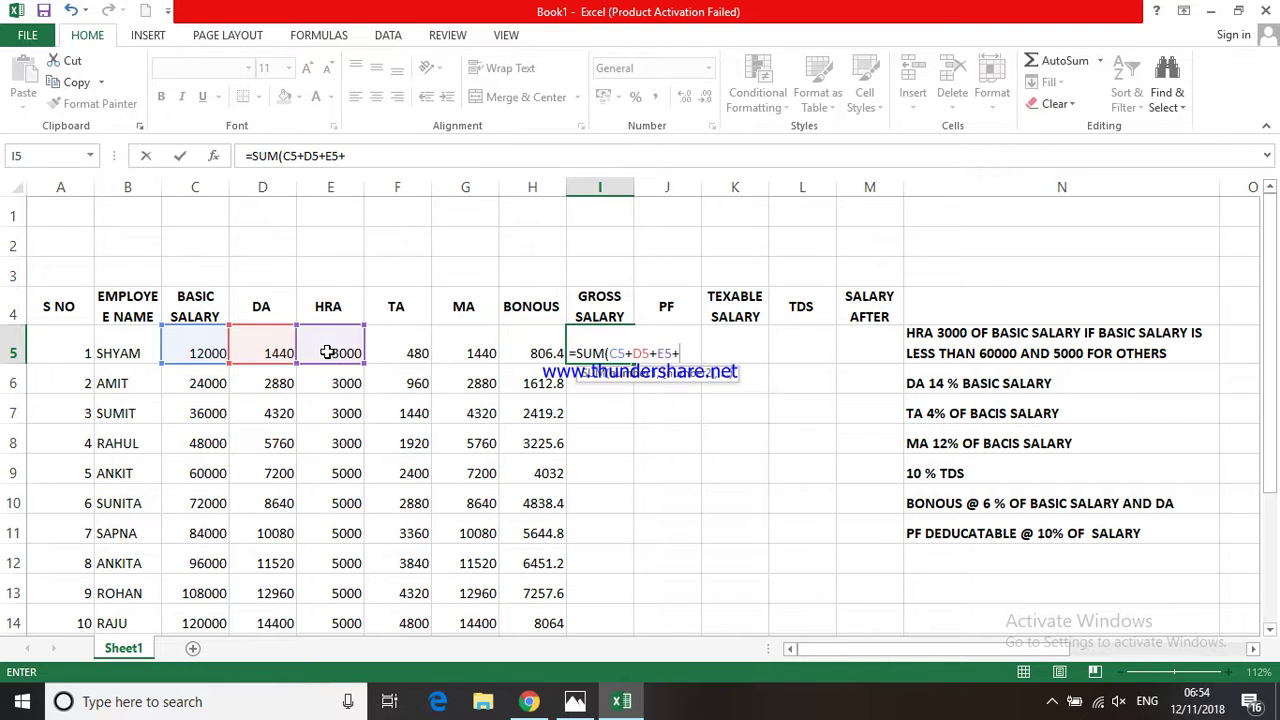
pyautogui.click(399, 346)
pyautogui.write('+')
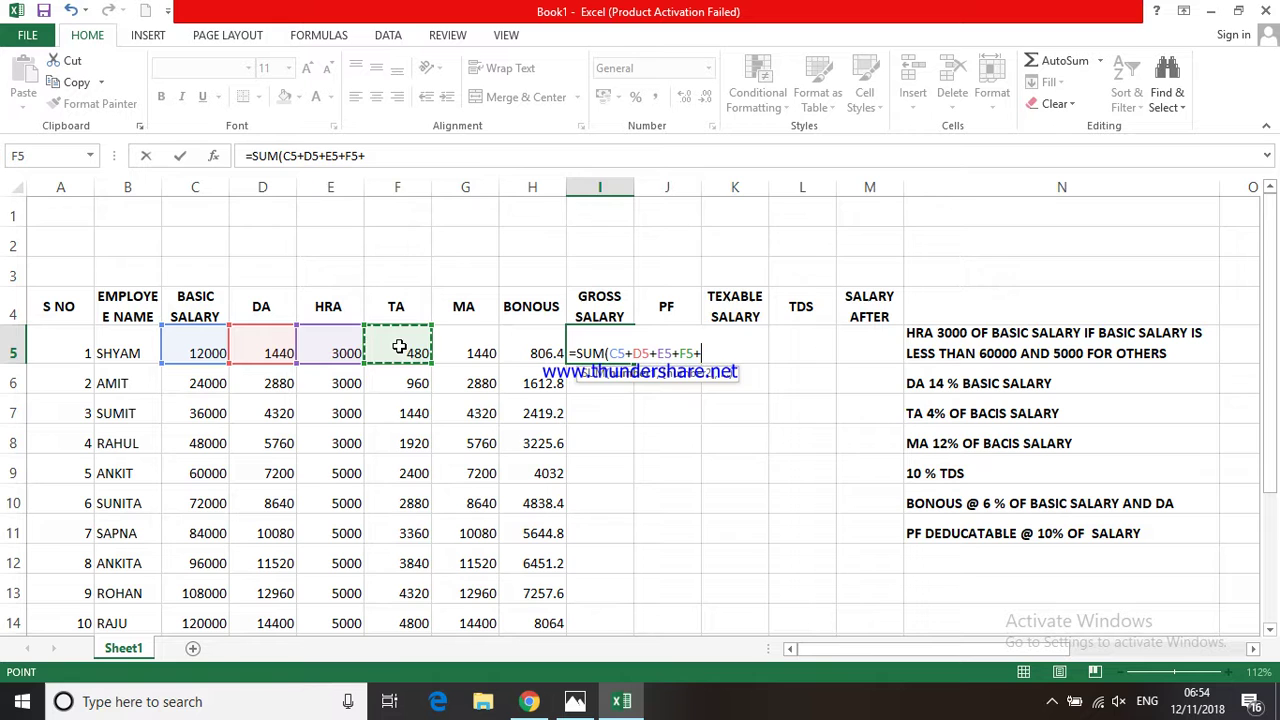
pyautogui.click(463, 346)
pyautogui.write('+')
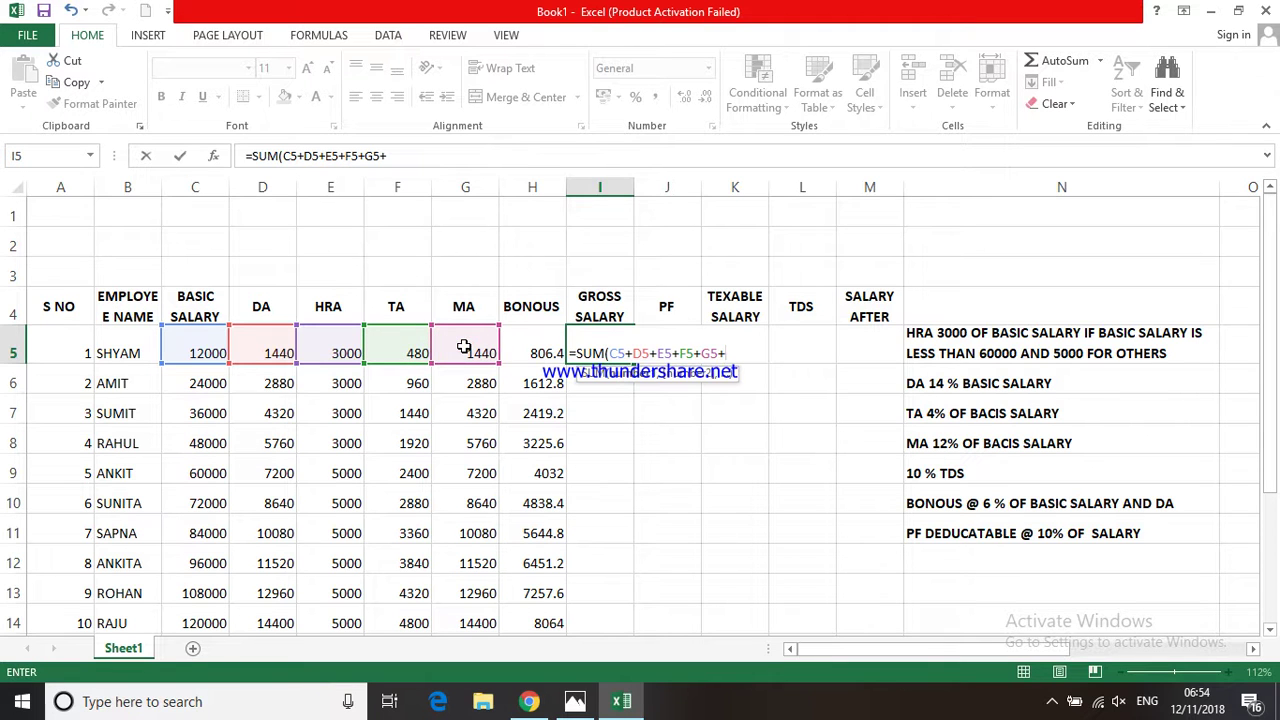
pyautogui.click(537, 345)
pyautogui.press('Return')
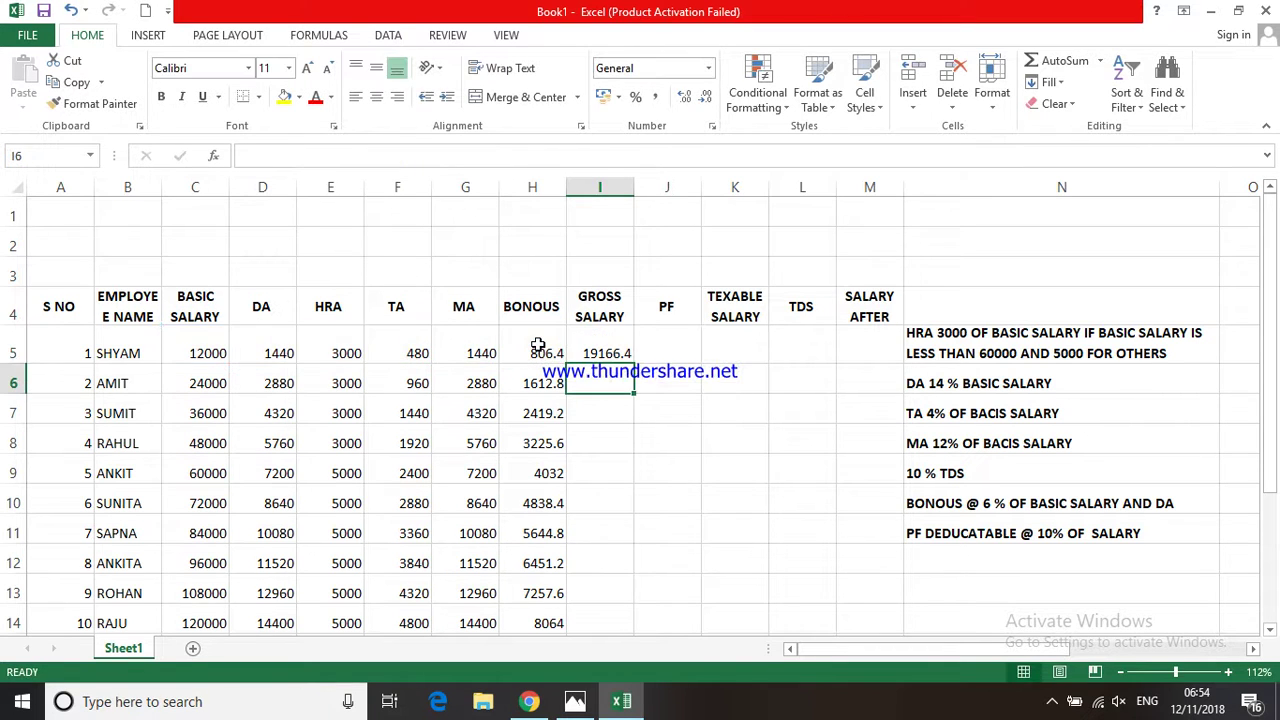
# Copy the gross salary formula down to I14, giving 19166.4 up to 166664.
pyautogui.click(591, 350)
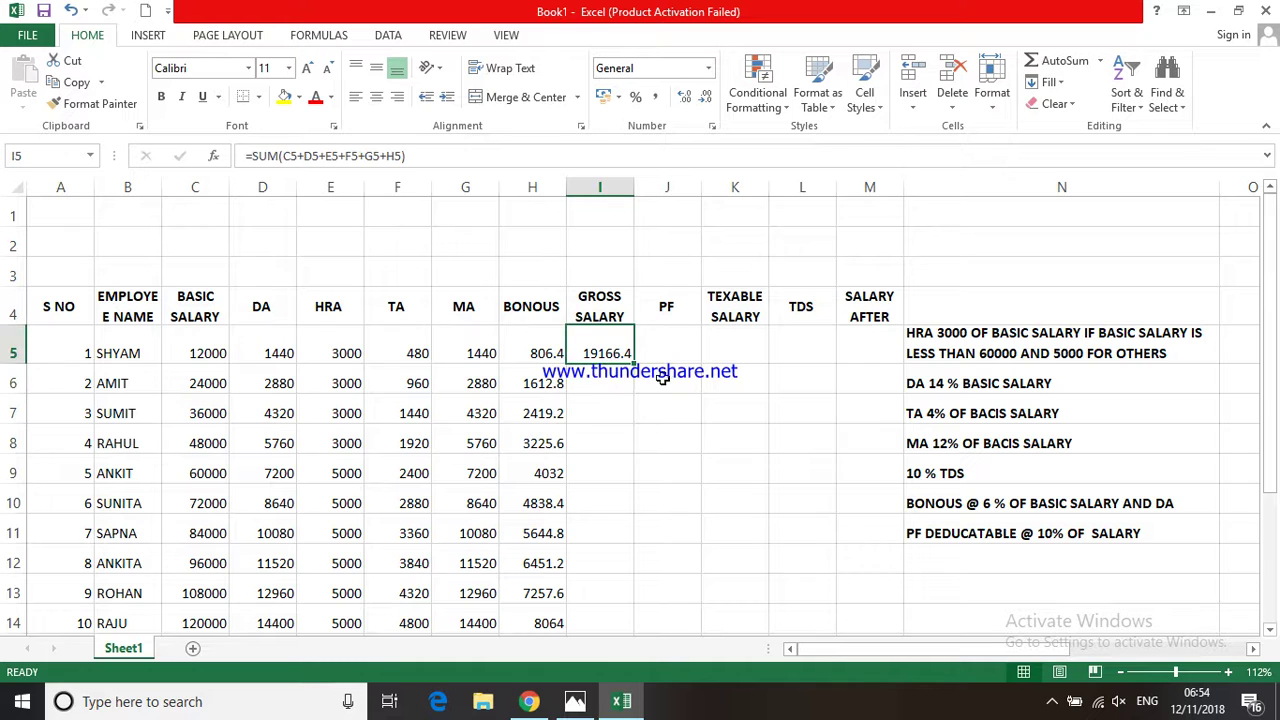
pyautogui.doubleClick(633, 364)
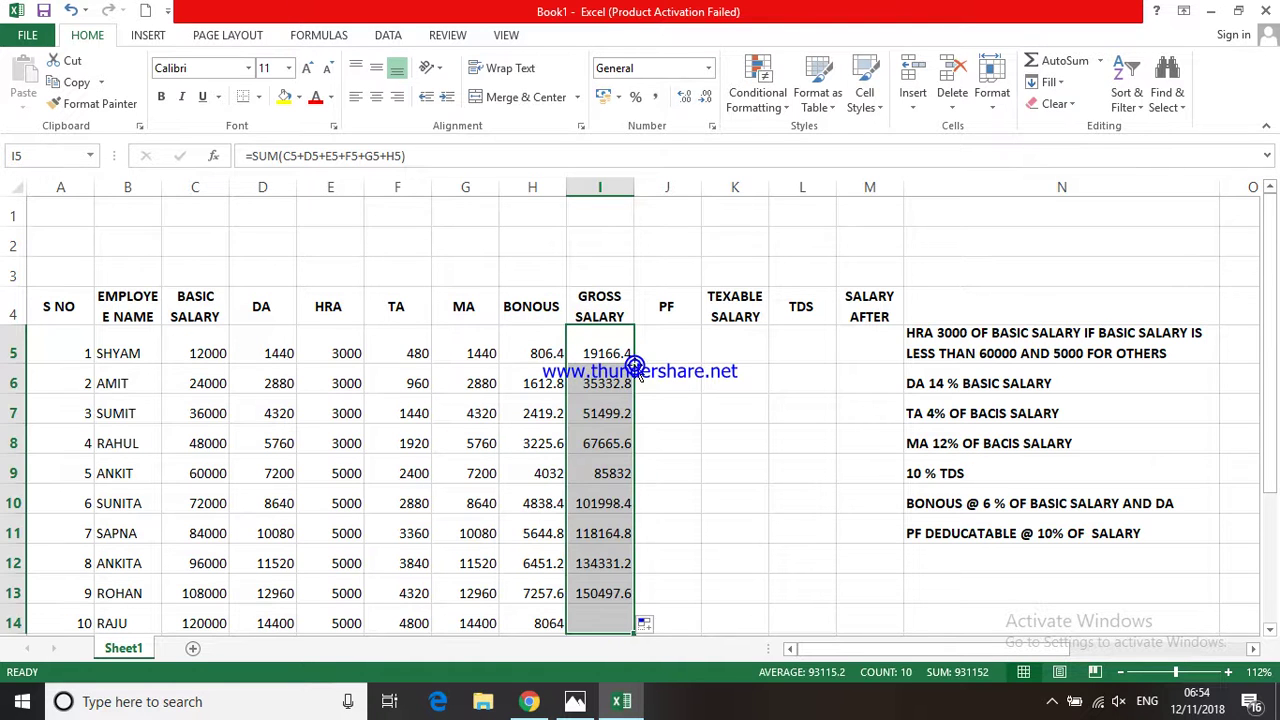
pyautogui.click(666, 356)
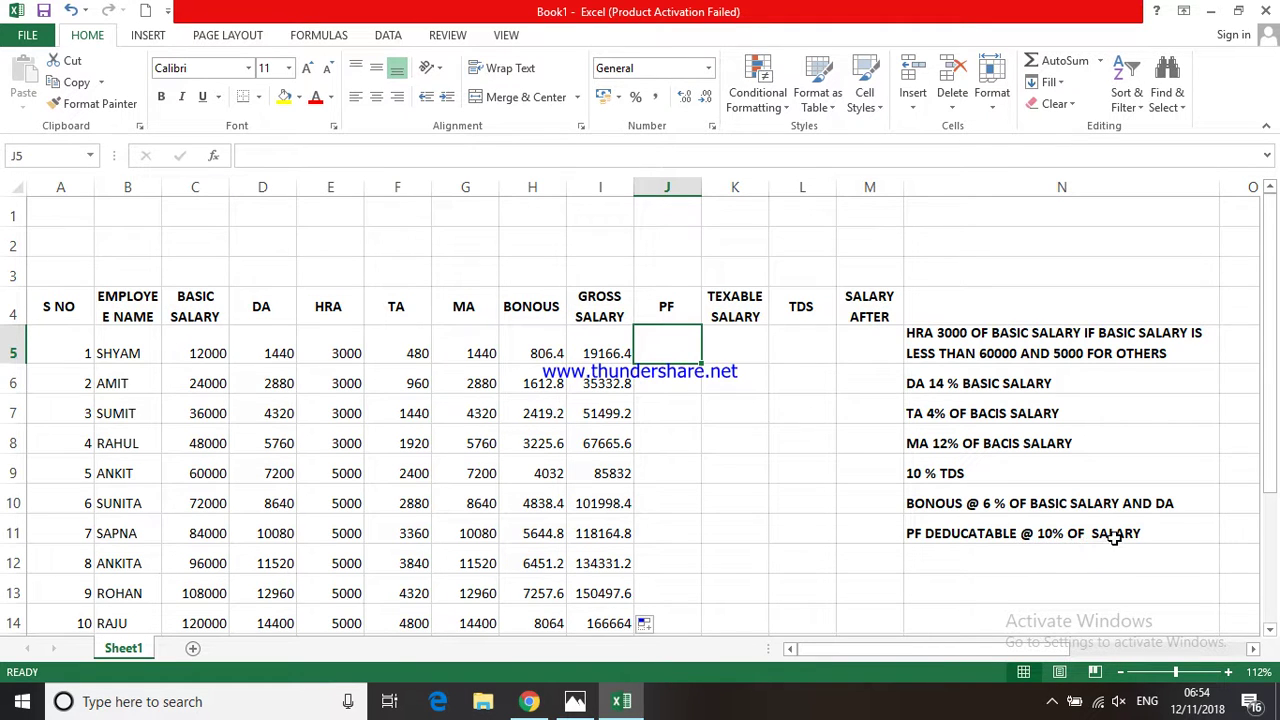
pyautogui.click(1096, 533)
# Edit the PF deduction note in N11 so it refers to GROSS salary.
pyautogui.doubleClick(1096, 533)
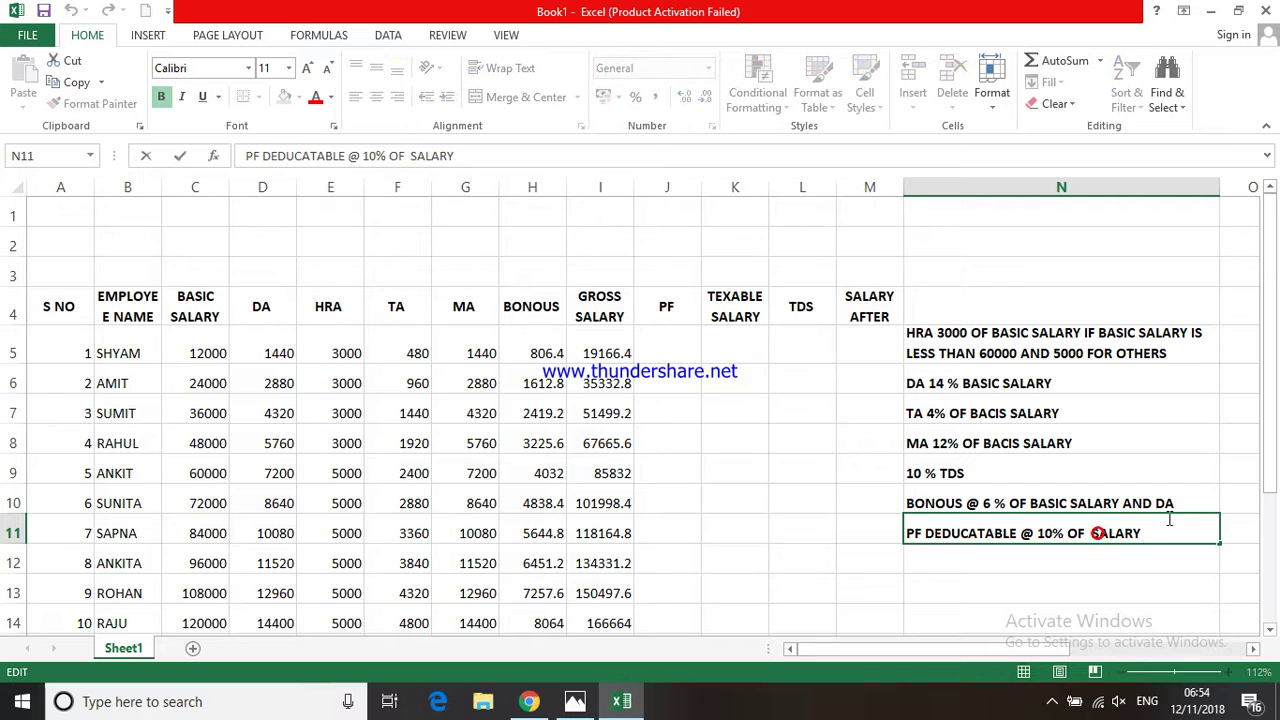
pyautogui.write('GR')
pyautogui.press('BackSpace')
pyautogui.write('ROSS')
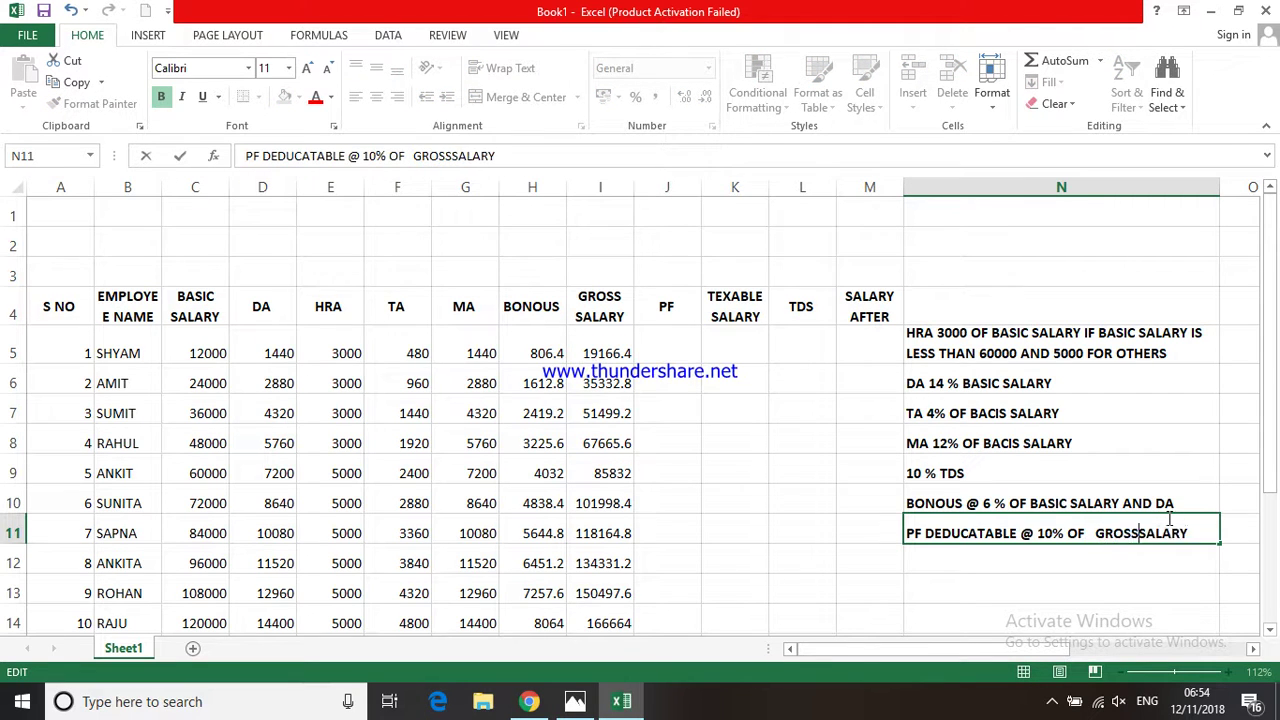
pyautogui.click(866, 532)
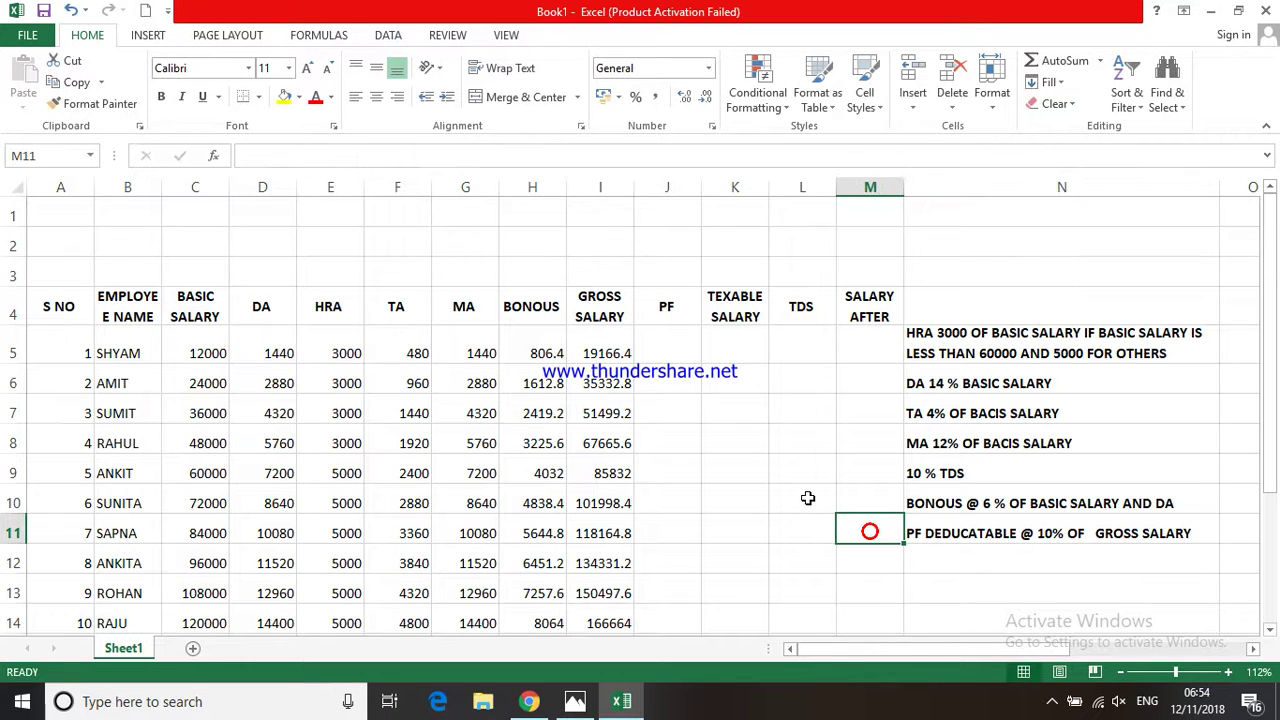
# Enter =I5*10% in J5 and fill it down to J14, giving PF 1916.64 to 16666.4.
pyautogui.click(675, 353)
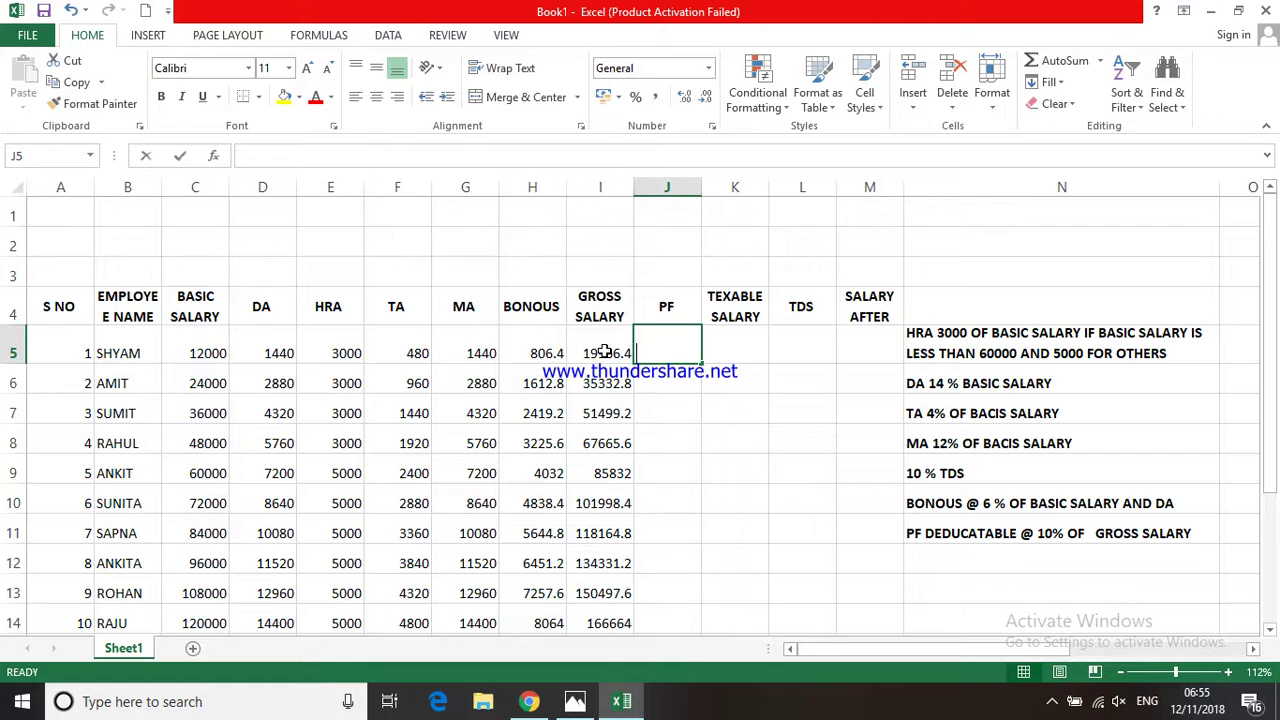
pyautogui.write('=')
pyautogui.click(606, 352)
pyautogui.write('*')
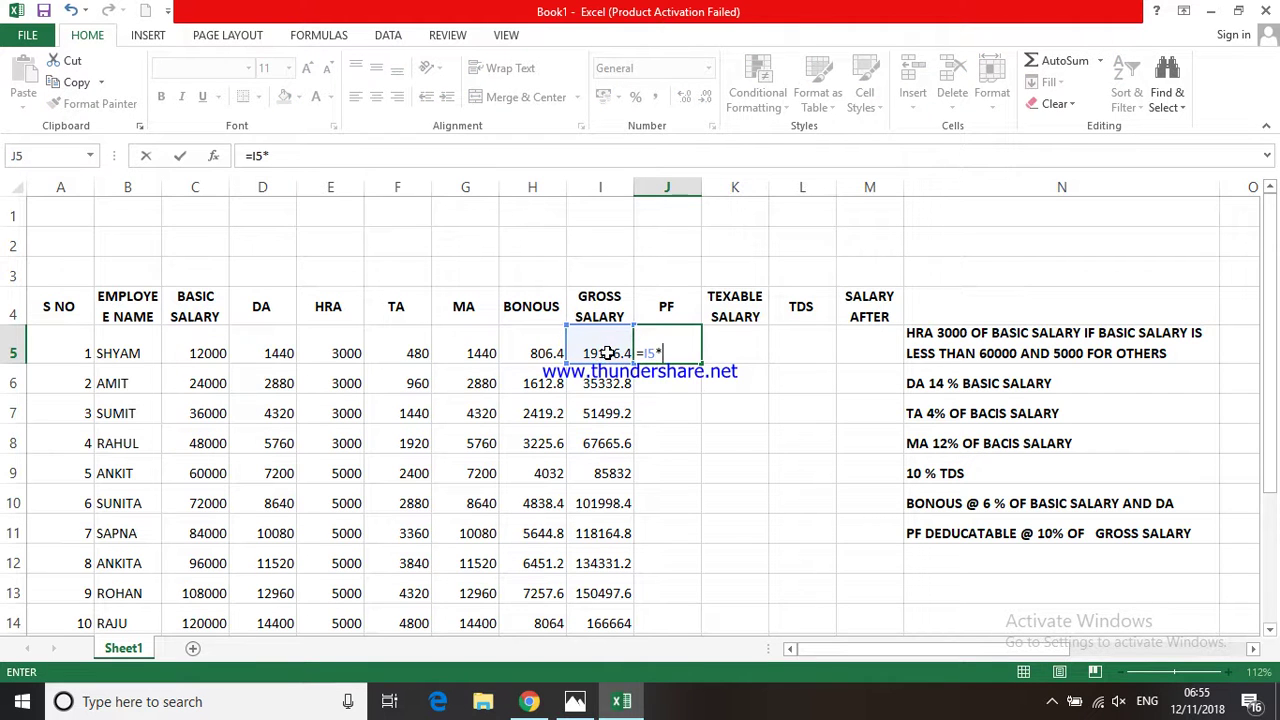
pyautogui.write('10%')
pyautogui.press('Return')
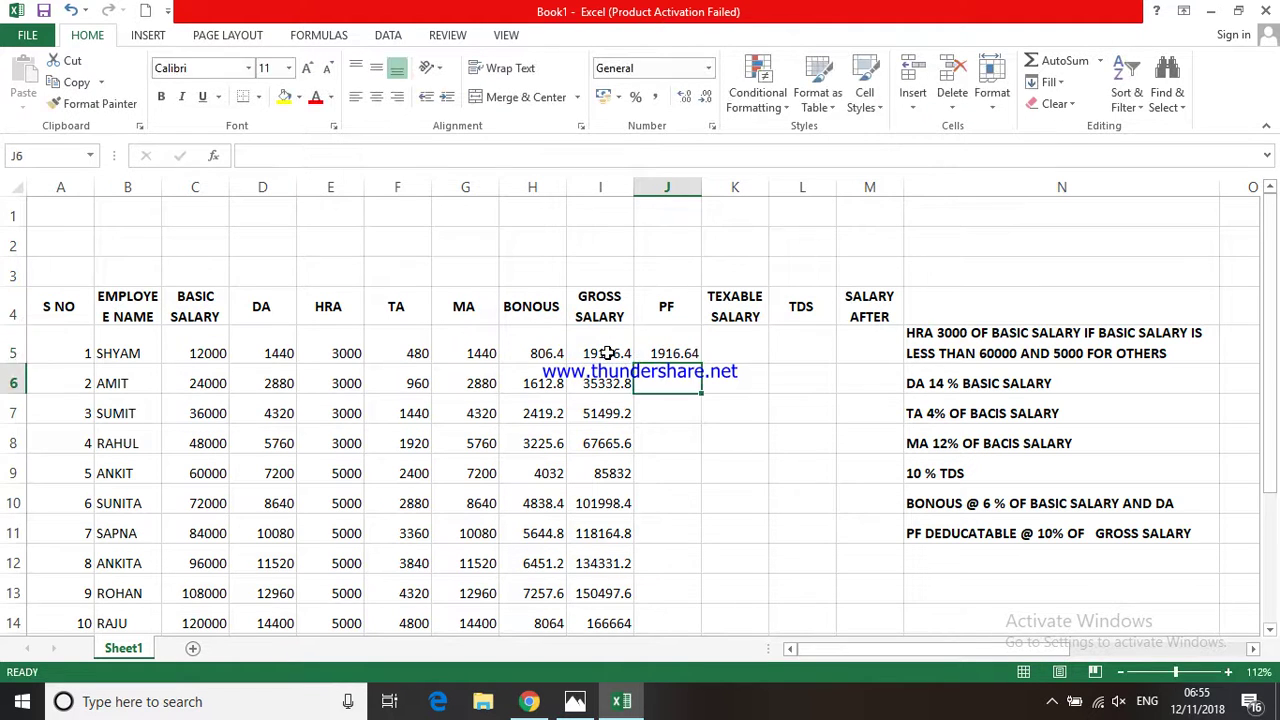
pyautogui.click(659, 349)
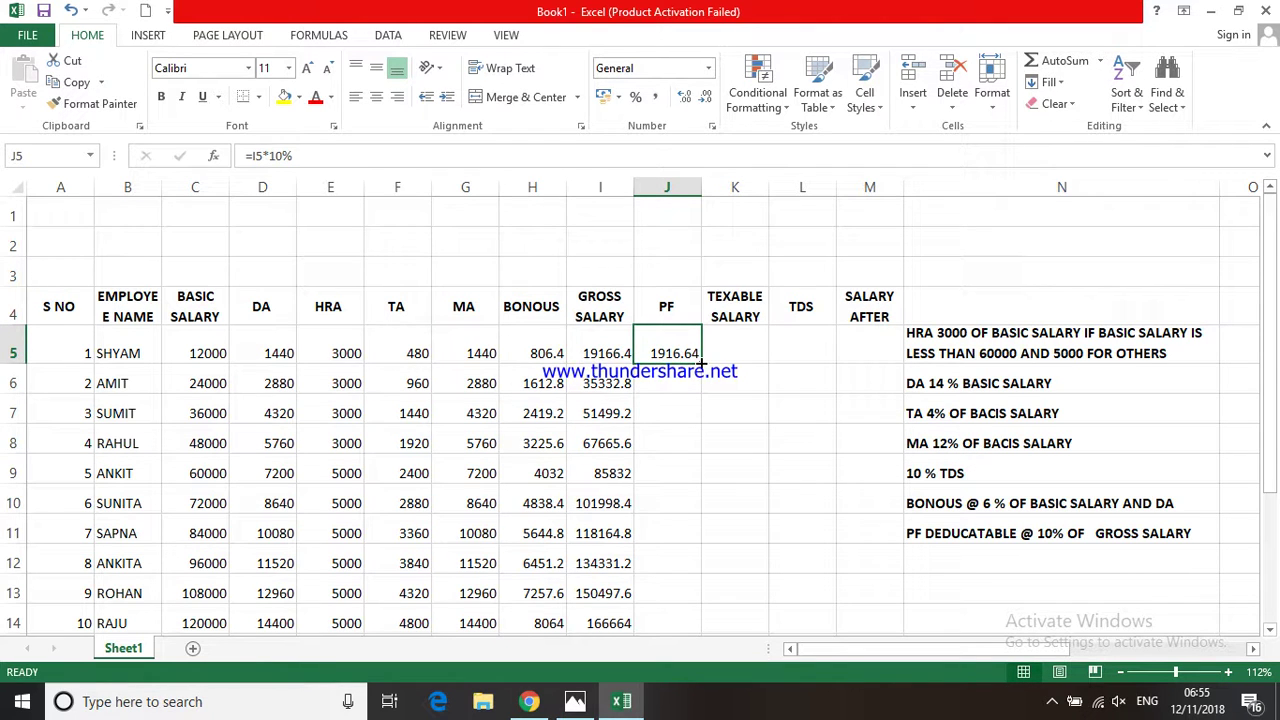
pyautogui.doubleClick(702, 361)
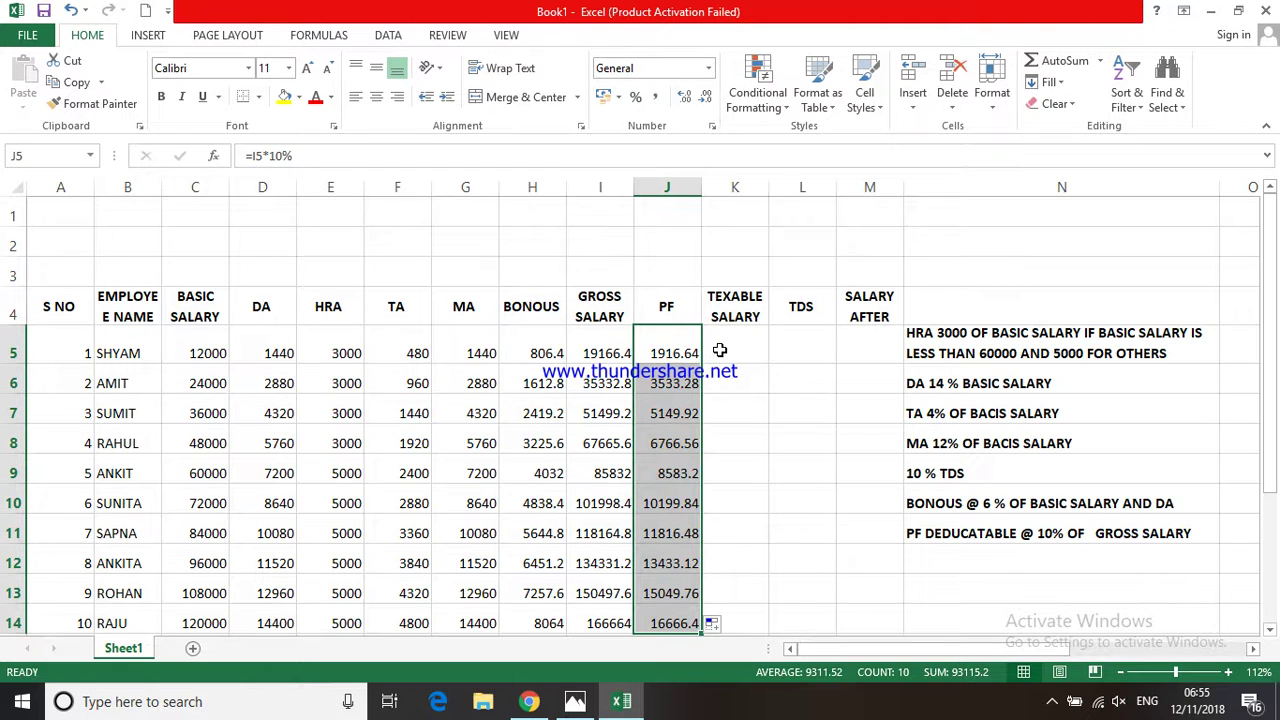
pyautogui.click(719, 350)
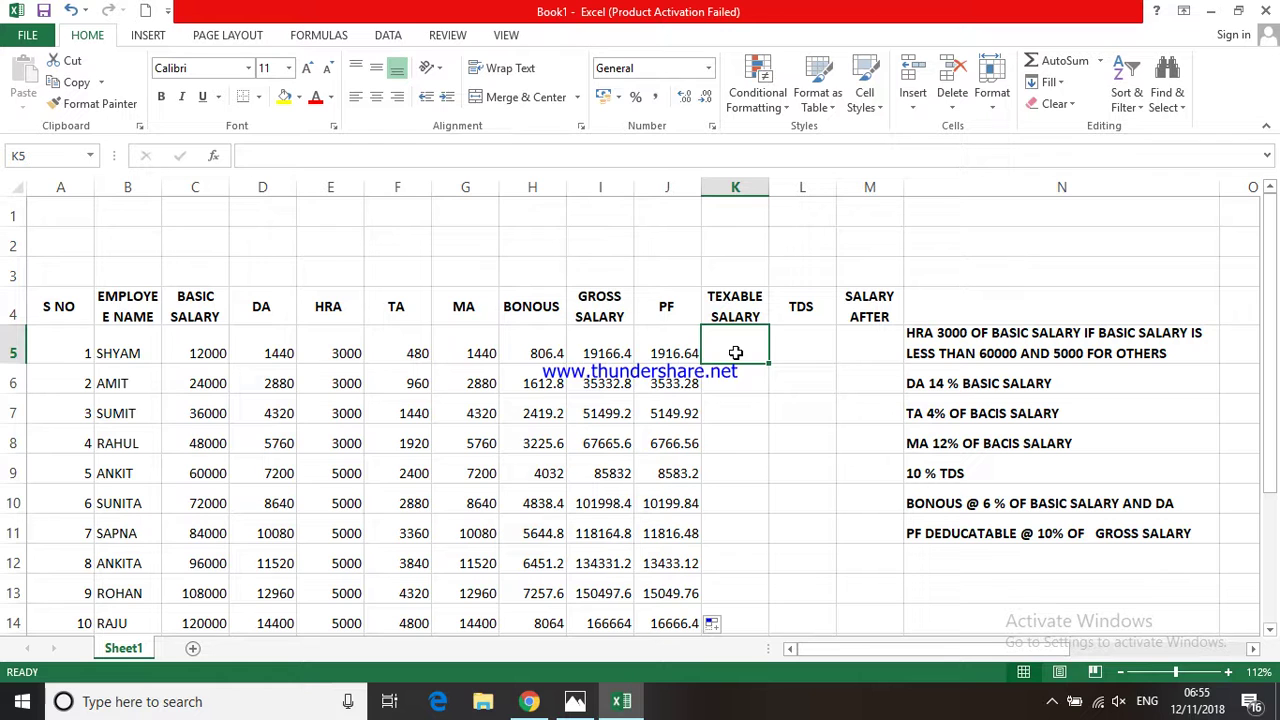
# Enter =I5-J5 in K5 and fill it down, giving taxable salaries 17249.76 to 149997.6.
pyautogui.write('=')
pyautogui.click(600, 345)
pyautogui.write('-')
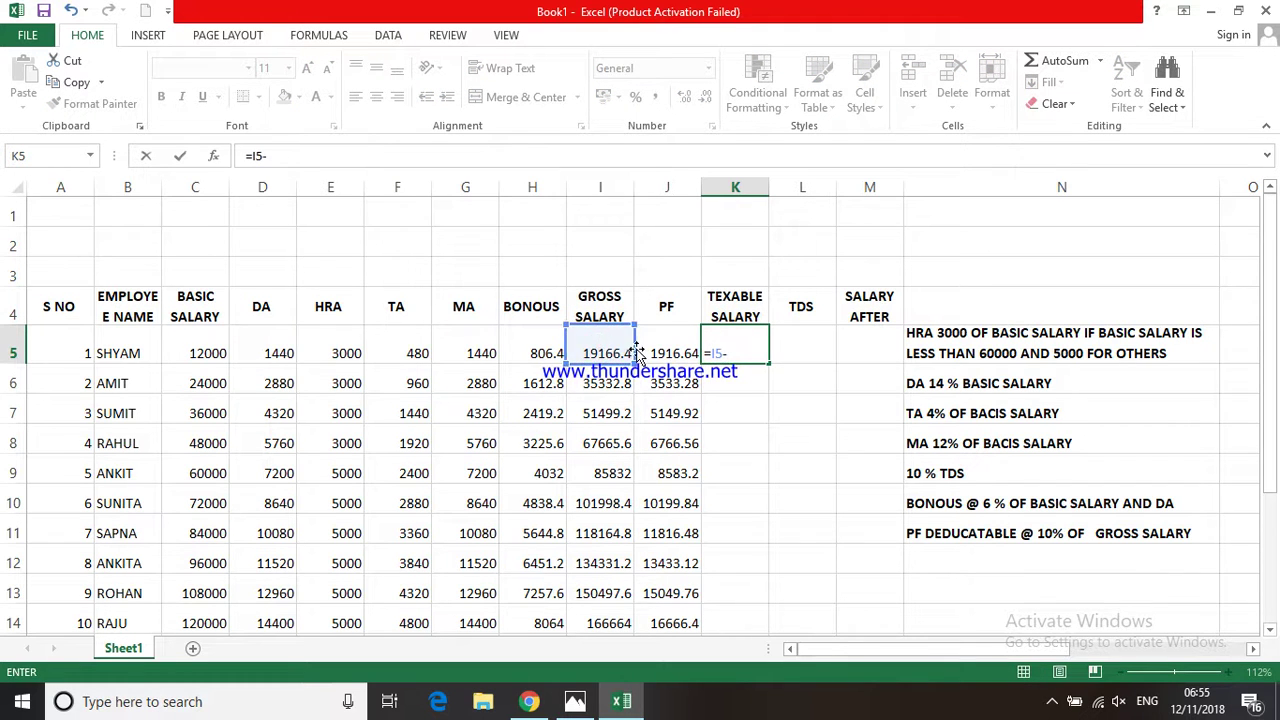
pyautogui.click(648, 350)
pyautogui.press('Return')
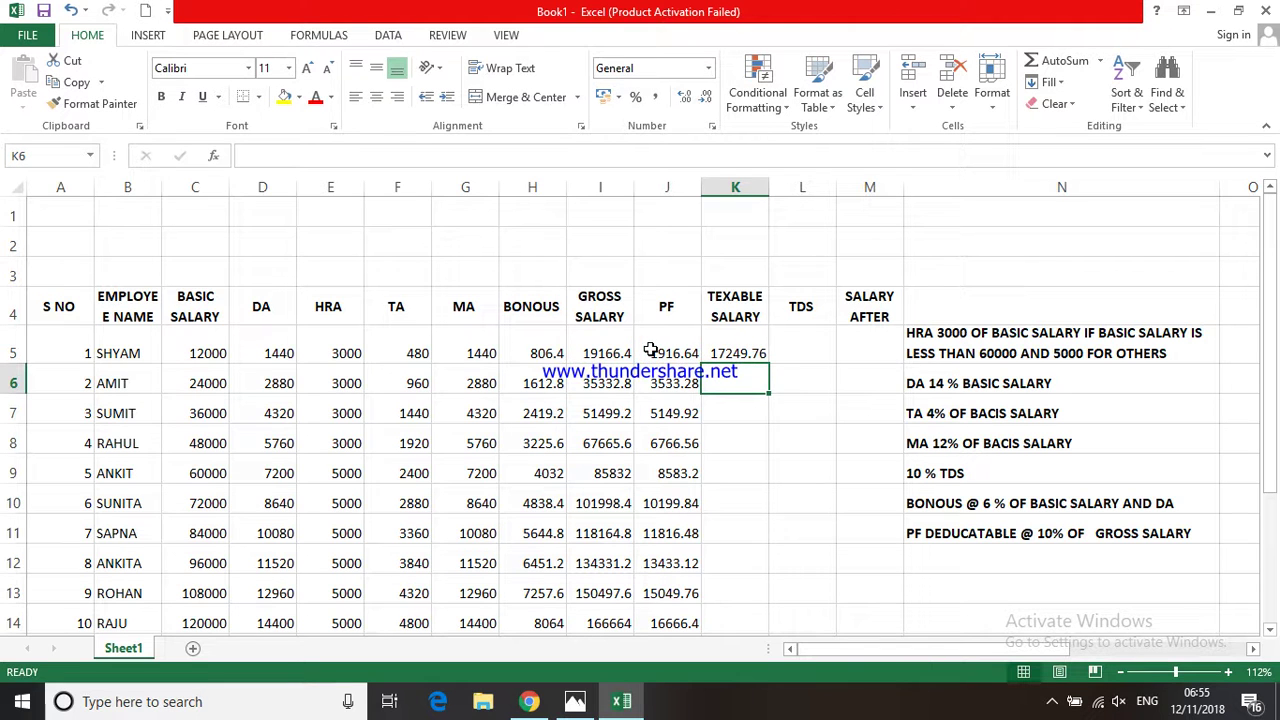
pyautogui.click(745, 355)
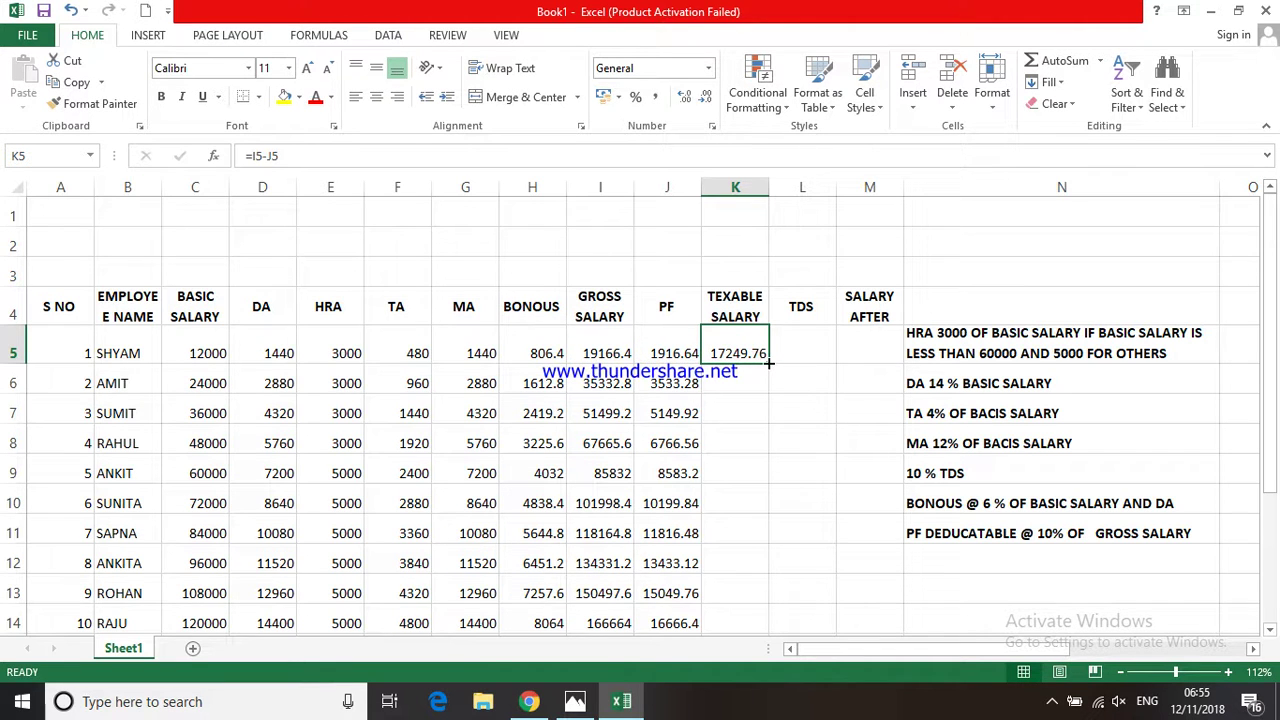
pyautogui.doubleClick(768, 363)
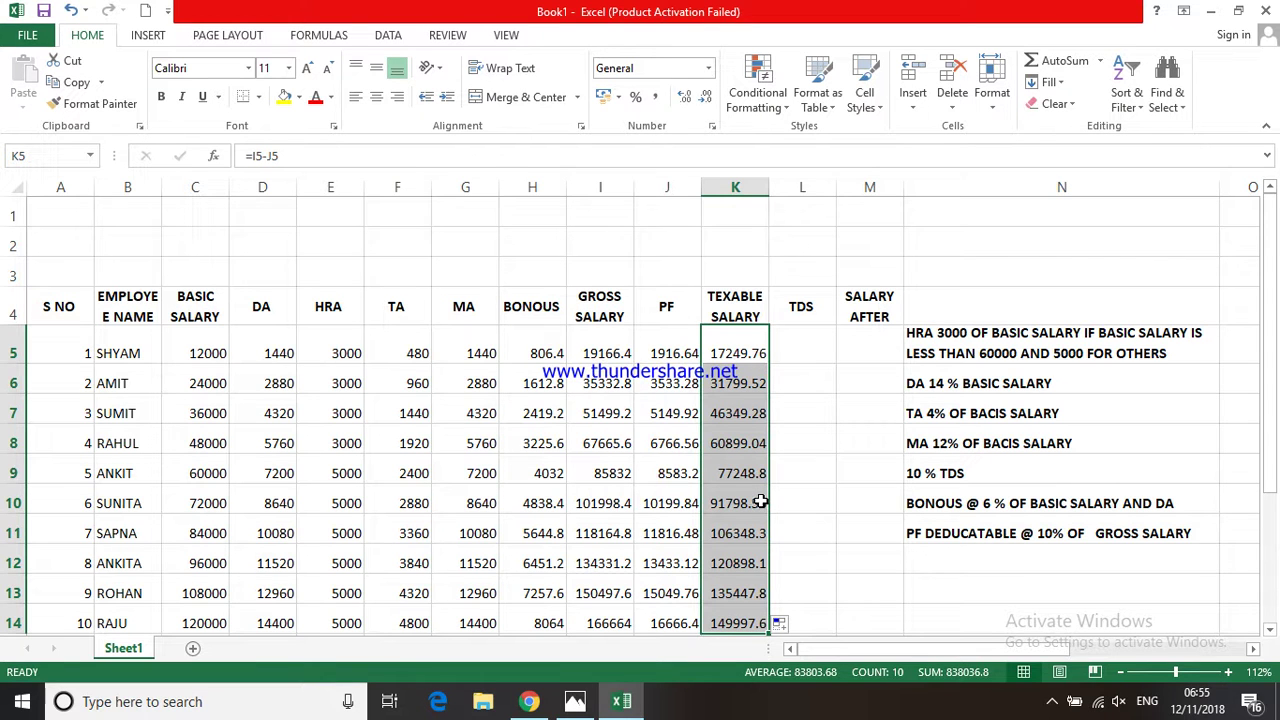
pyautogui.click(817, 344)
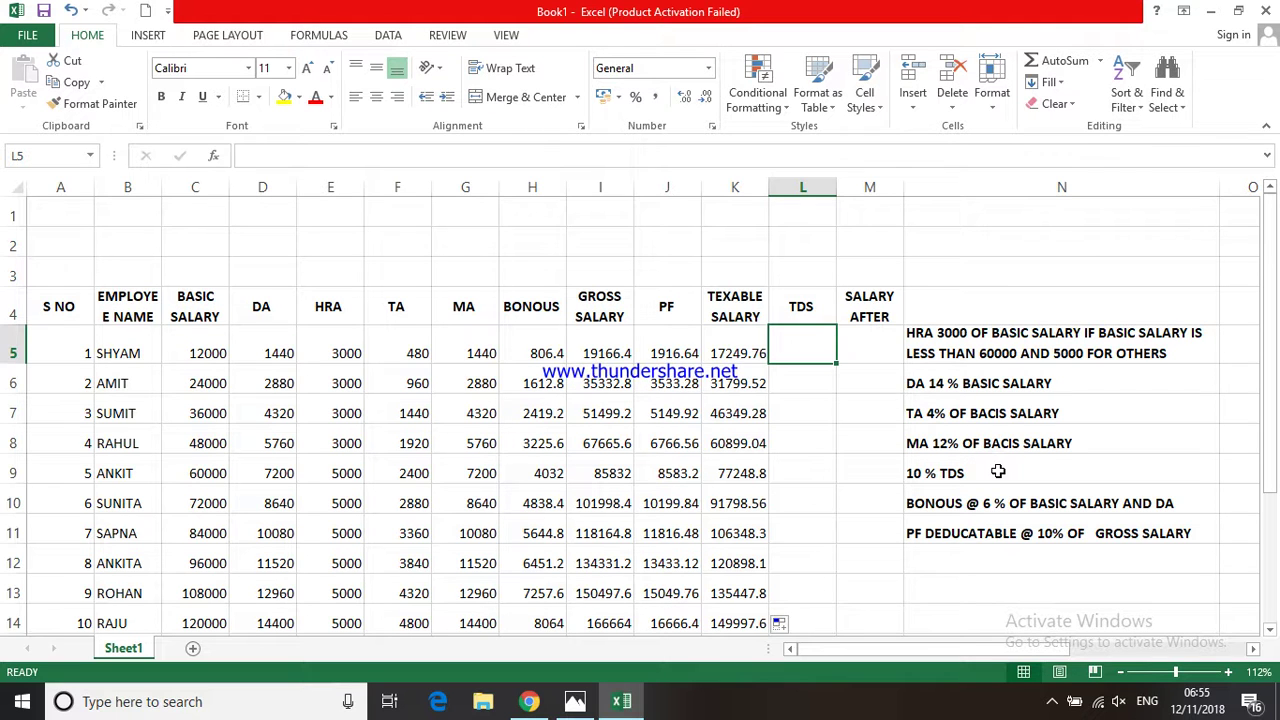
# Enter =K5*10% in L5 and fill it down to L14, giving TDS 1724.976 to 14999.76.
pyautogui.write('=')
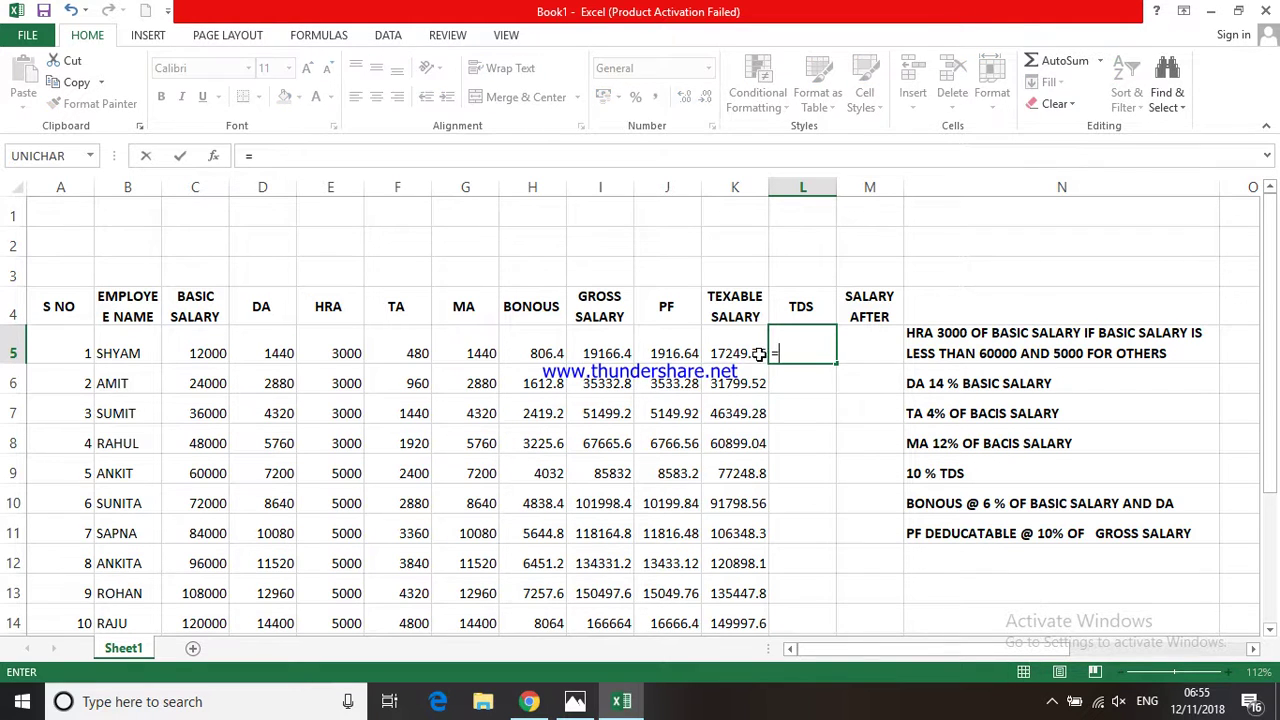
pyautogui.click(743, 344)
pyautogui.write('*')
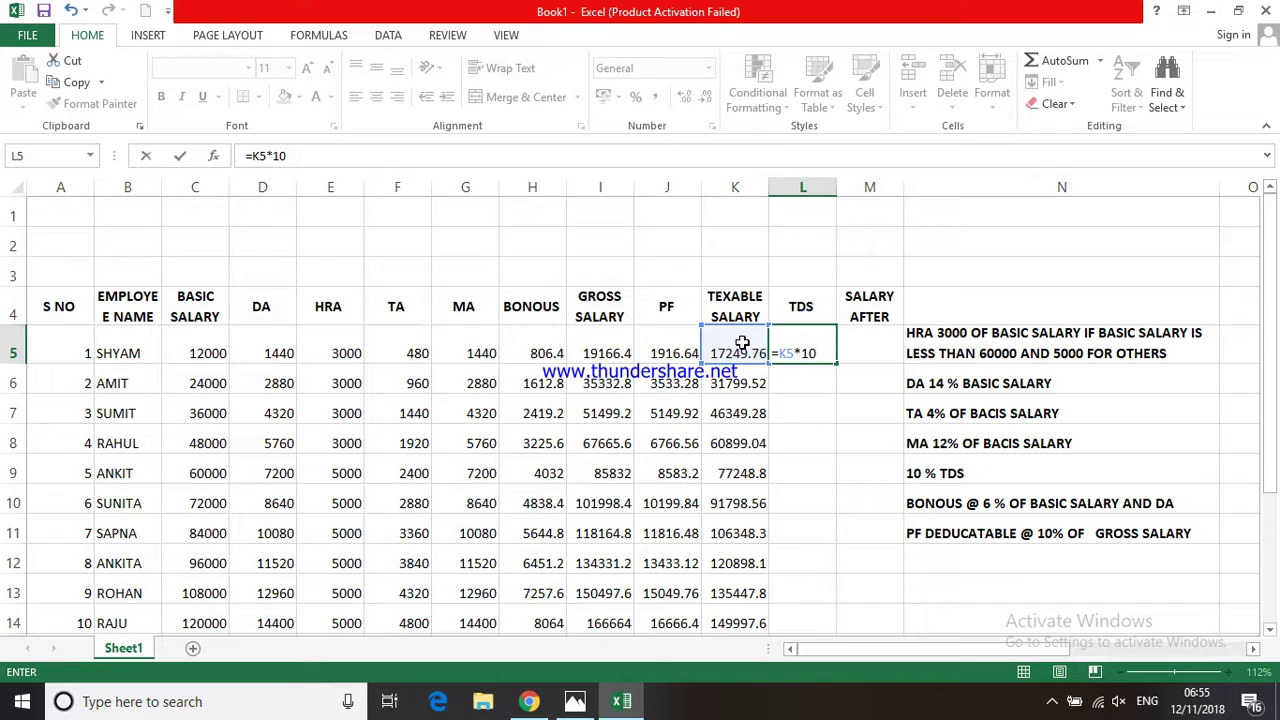
pyautogui.write('%')
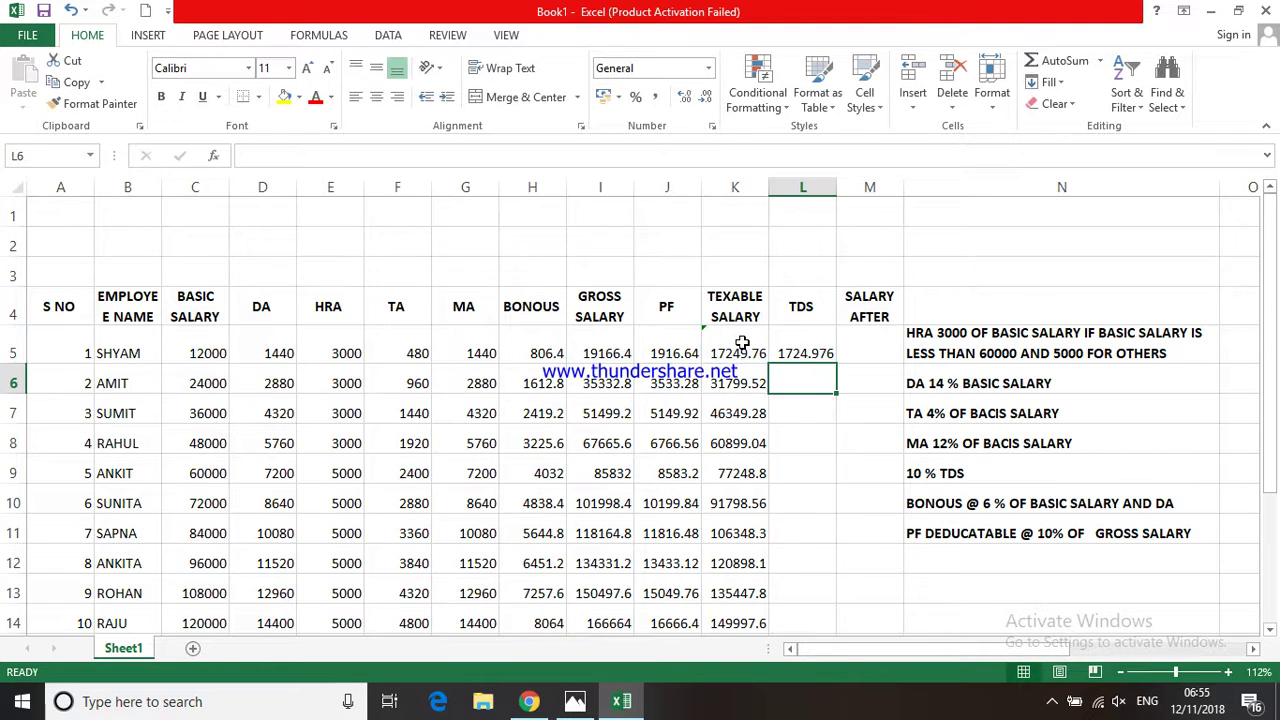
pyautogui.click(806, 354)
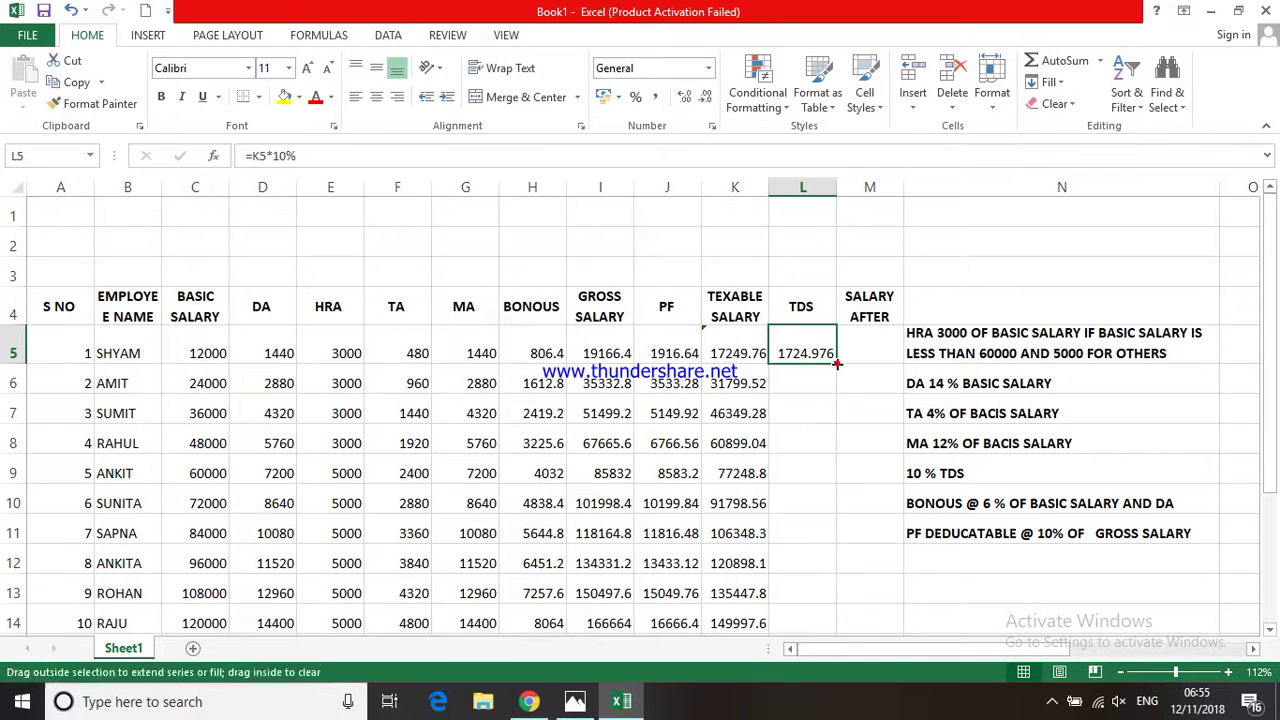
pyautogui.doubleClick(836, 364)
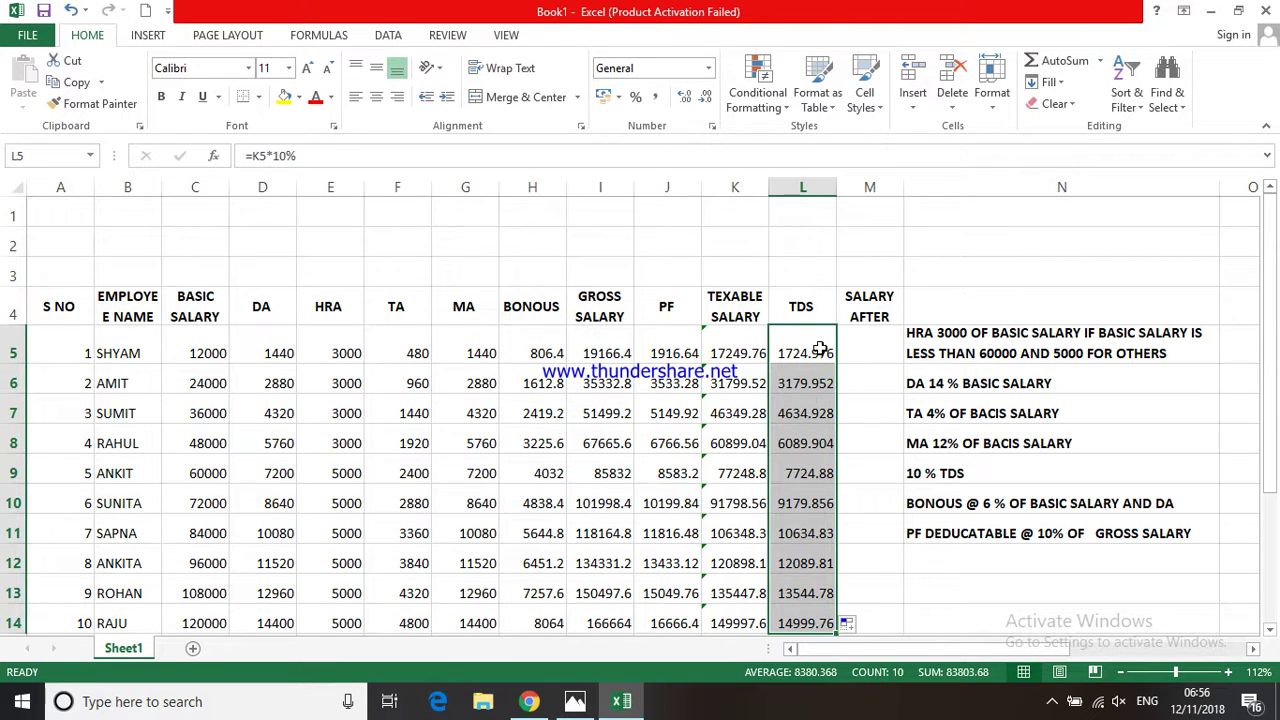
pyautogui.click(850, 357)
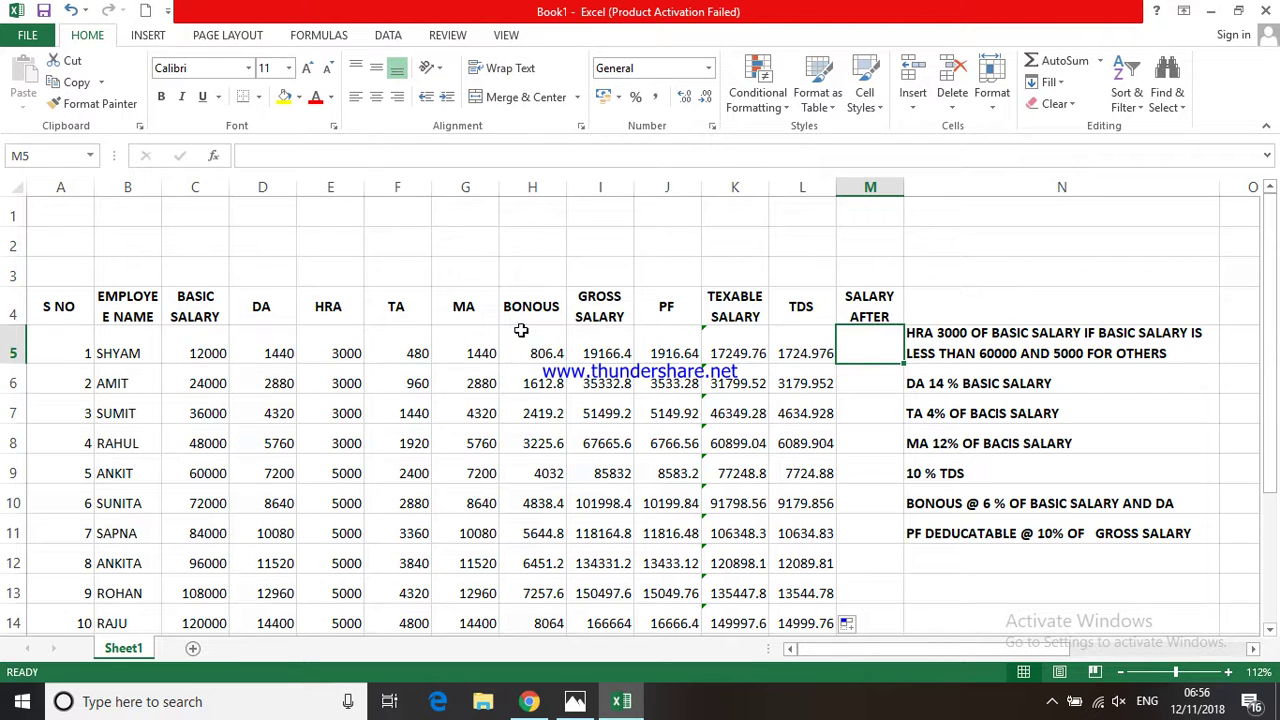
# Change the M4 heading to SALARY AFTER TDS and shorten the blank row above the headings.
pyautogui.click(858, 302)
pyautogui.write('TDS')
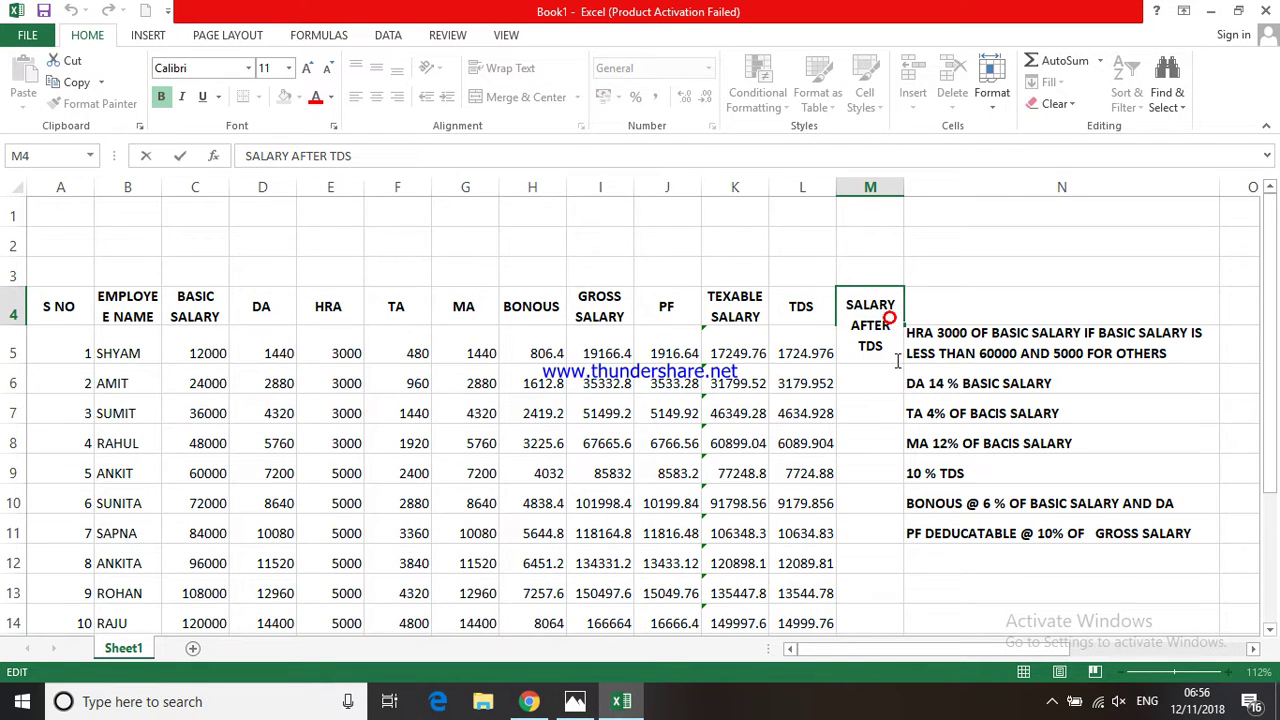
pyautogui.click(884, 389)
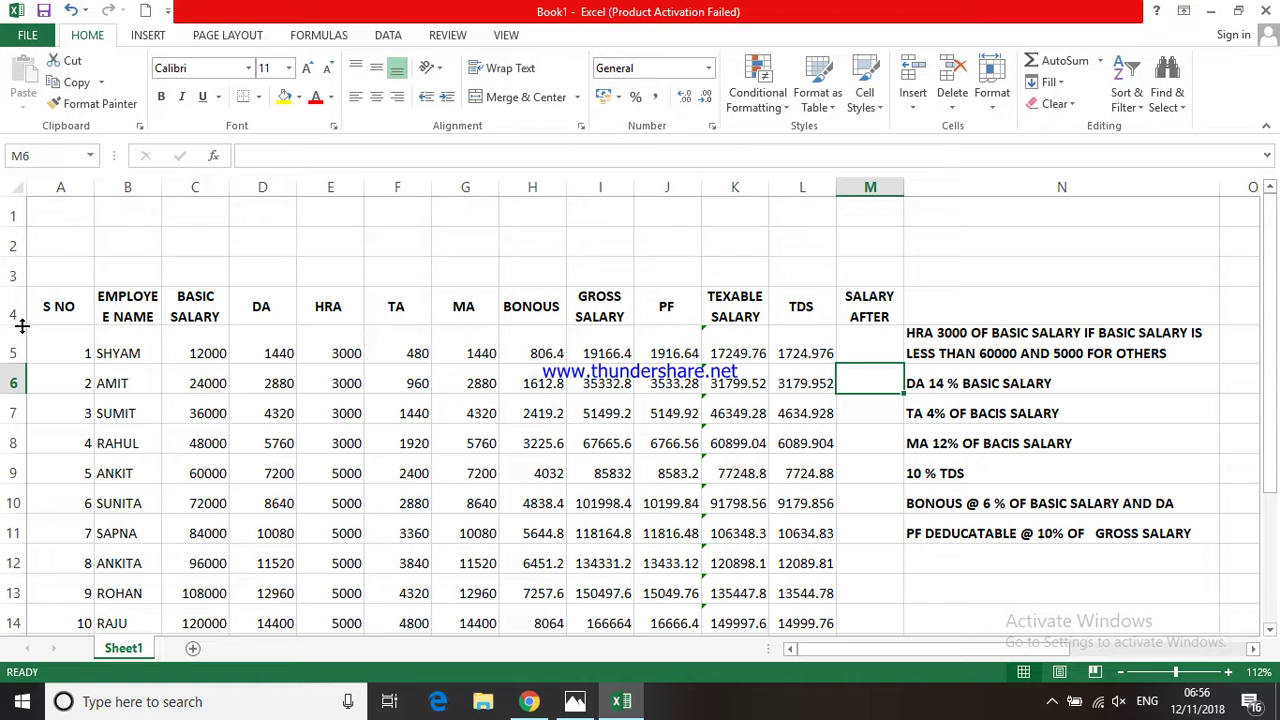
pyautogui.moveTo(20, 290)
pyautogui.mouseDown()
pyautogui.moveTo(20, 267)
pyautogui.moveTo(16, 319)
pyautogui.mouseUp()
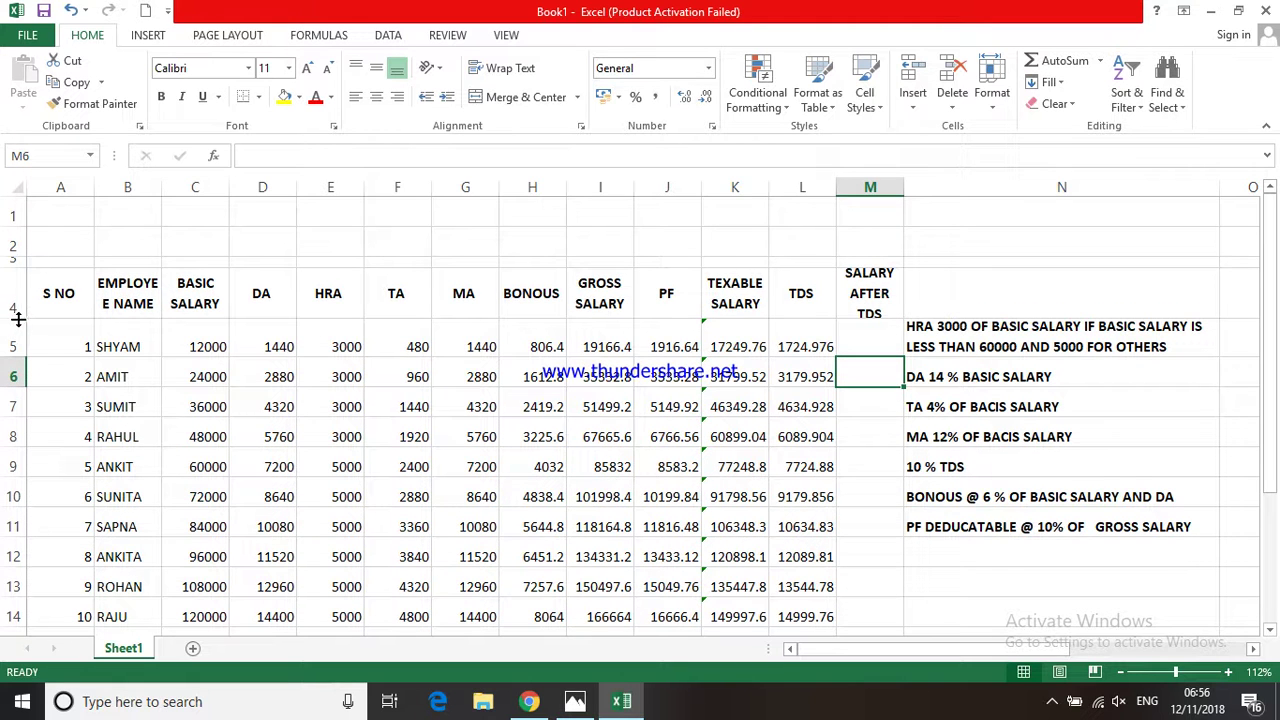
pyautogui.click(850, 344)
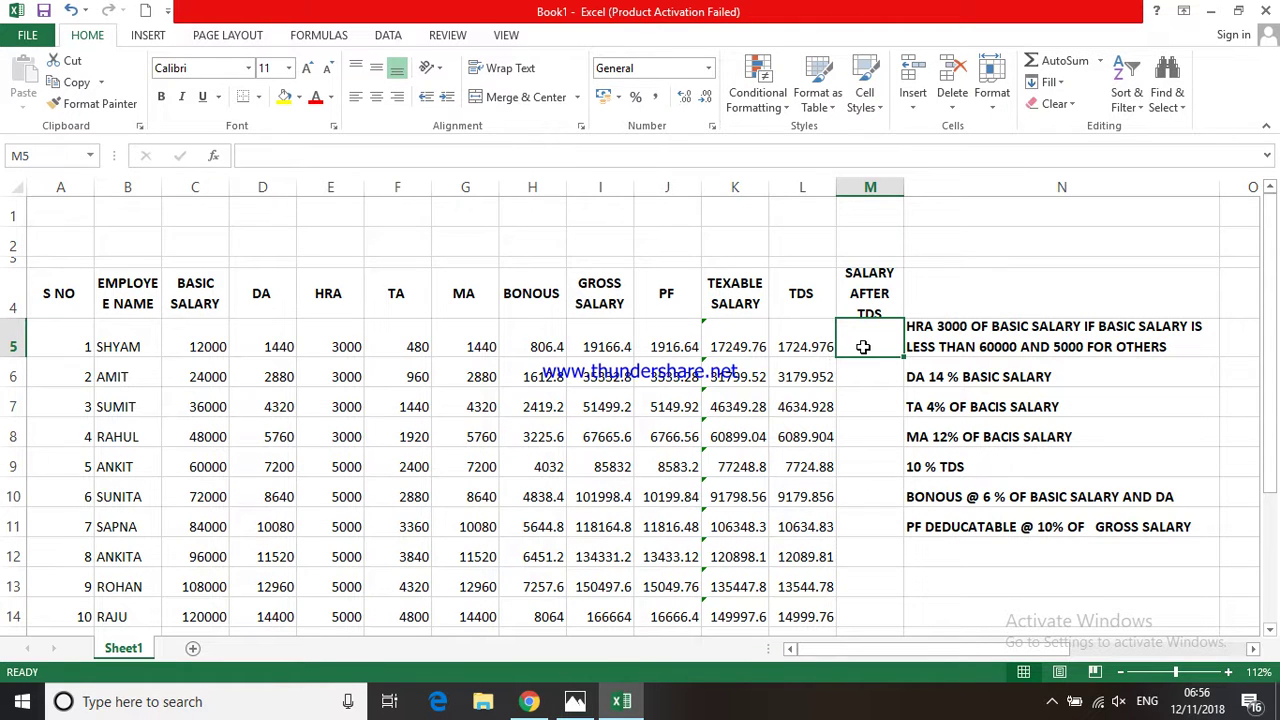
# Enter =K5-L5 in M5 for the first employee's salary after TDS.
pyautogui.write('=')
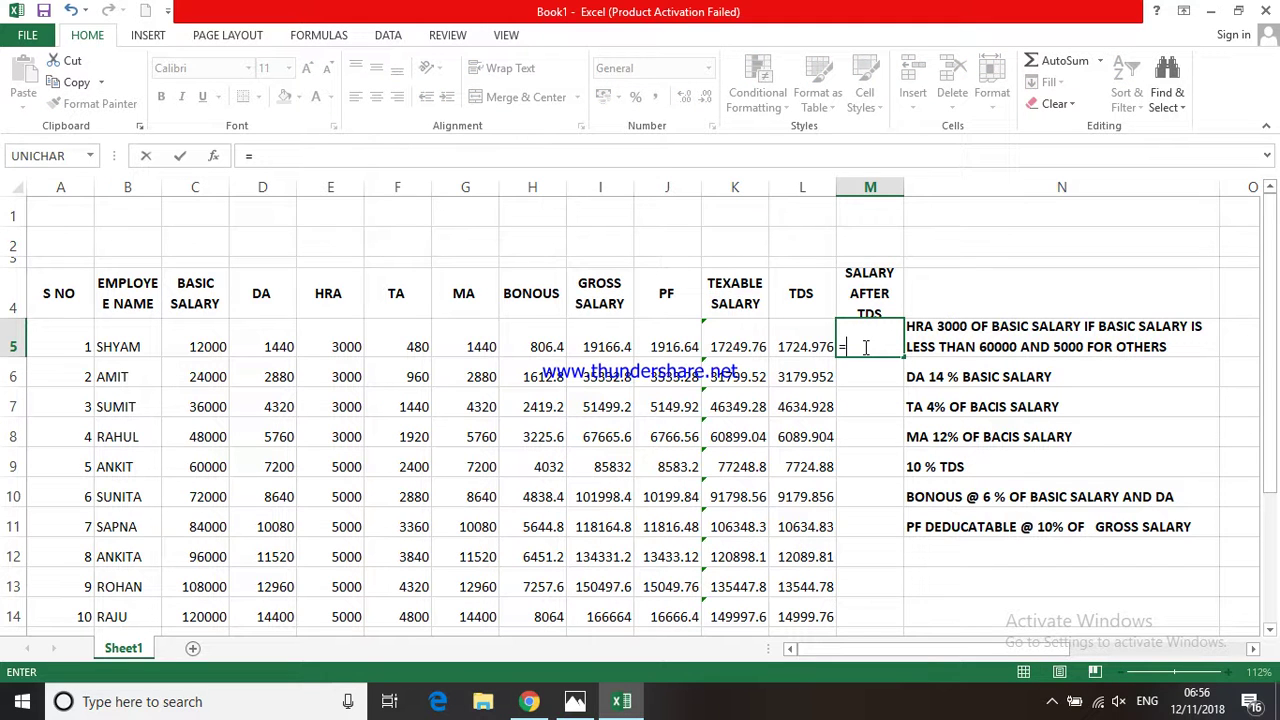
pyautogui.click(735, 347)
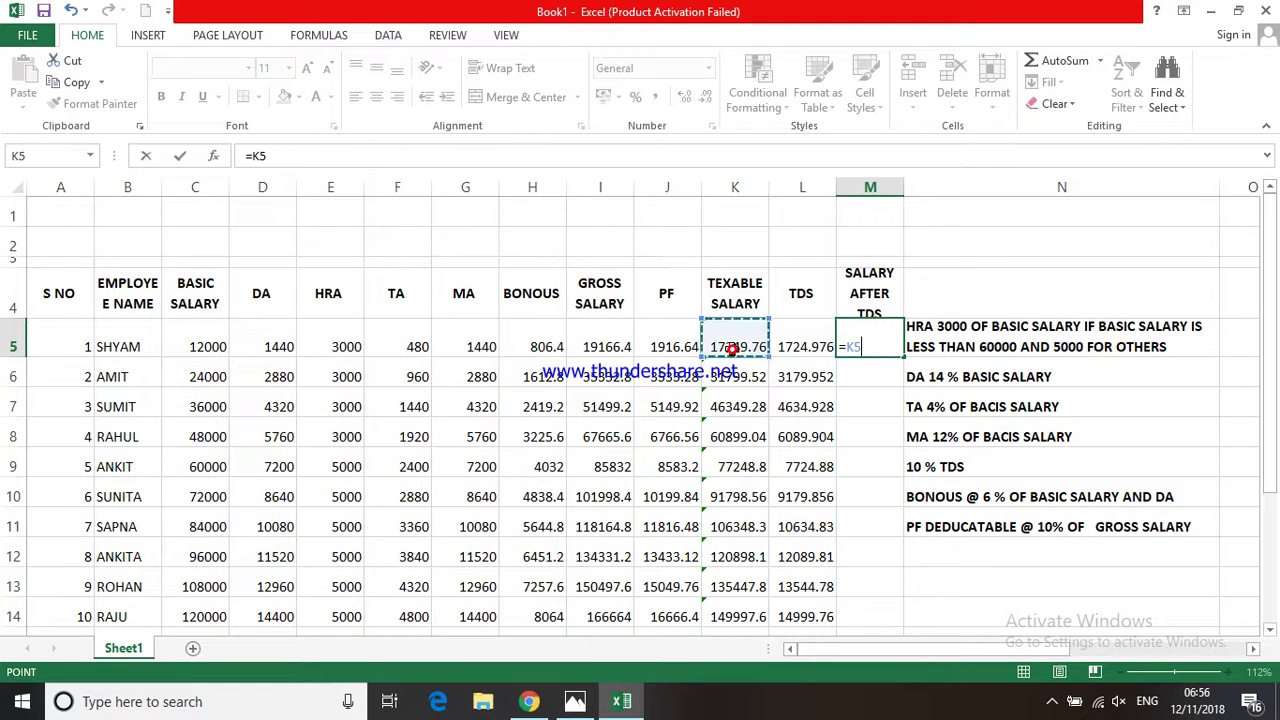
pyautogui.click(787, 344)
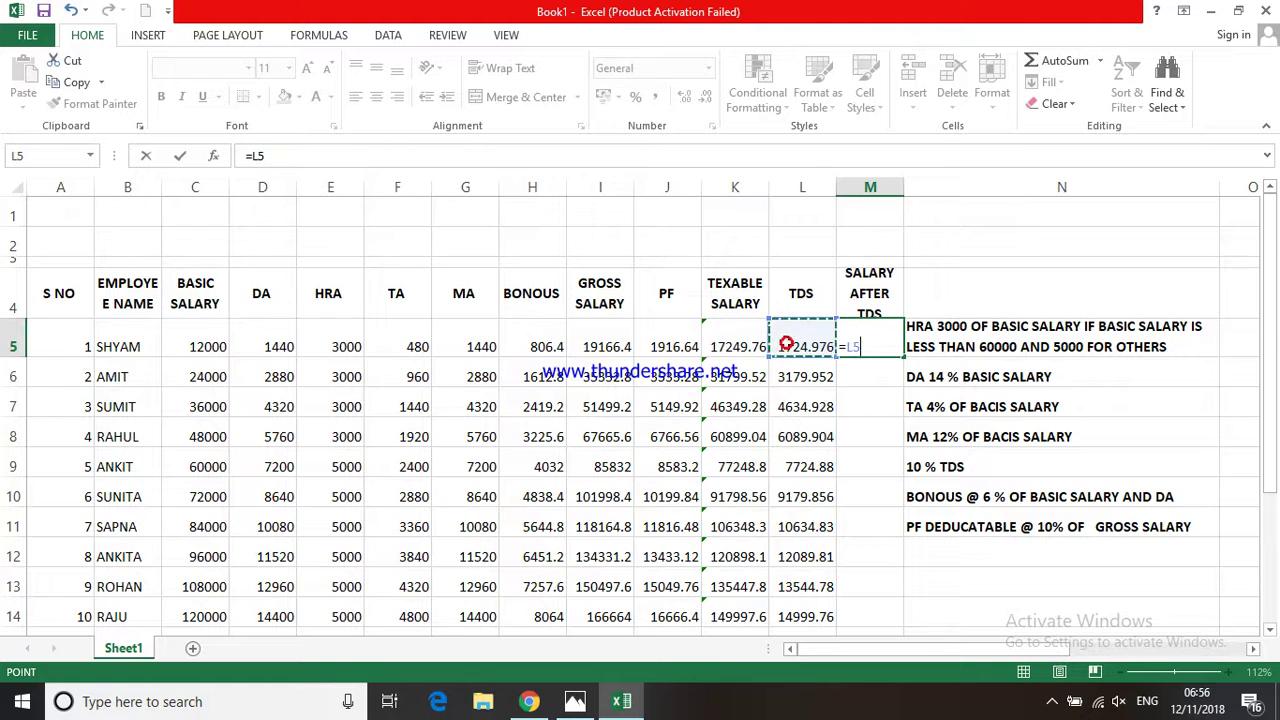
pyautogui.click(733, 346)
pyautogui.write('-')
pyautogui.click(798, 344)
pyautogui.press('Return')
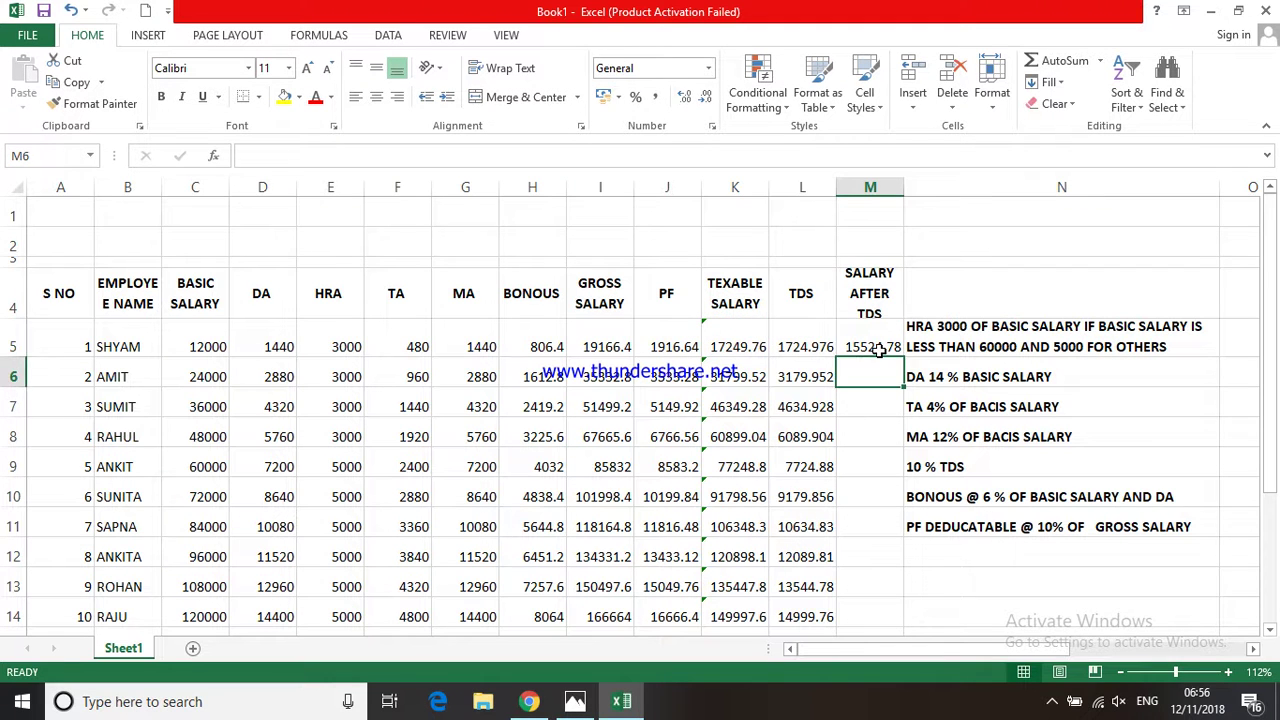
# Copy the formula down to M14 and check the results, 15524.78 to 134997.8.
pyautogui.click(878, 352)
pyautogui.doubleClick(903, 357)
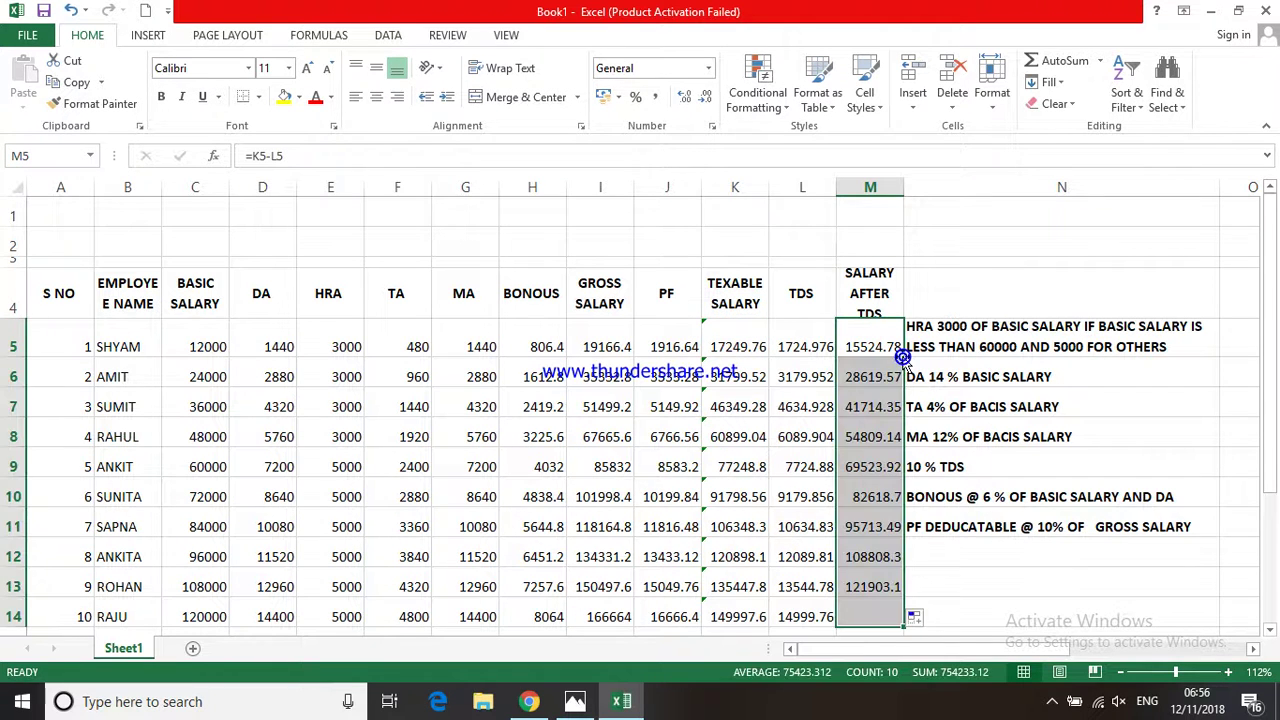
pyautogui.scroll(-1, 913, 497)
pyautogui.scroll(-1, 913, 497)
pyautogui.scroll(1, 913, 497)
pyautogui.scroll(1, 913, 497)
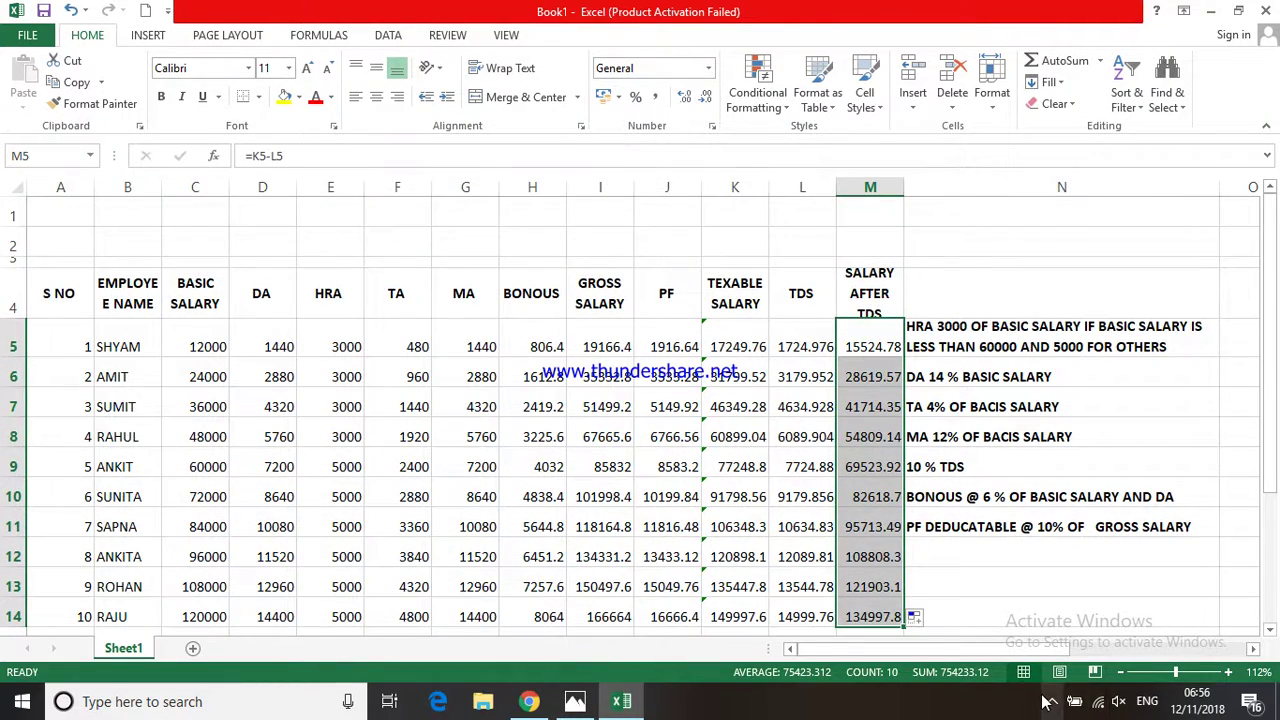
# Apply All Borders to the salary table A4:N14, then show the hidden tray icons.
pyautogui.moveTo(62, 295)
pyautogui.mouseDown()
pyautogui.moveTo(1034, 590)
pyautogui.moveTo(1034, 605)
pyautogui.mouseUp()
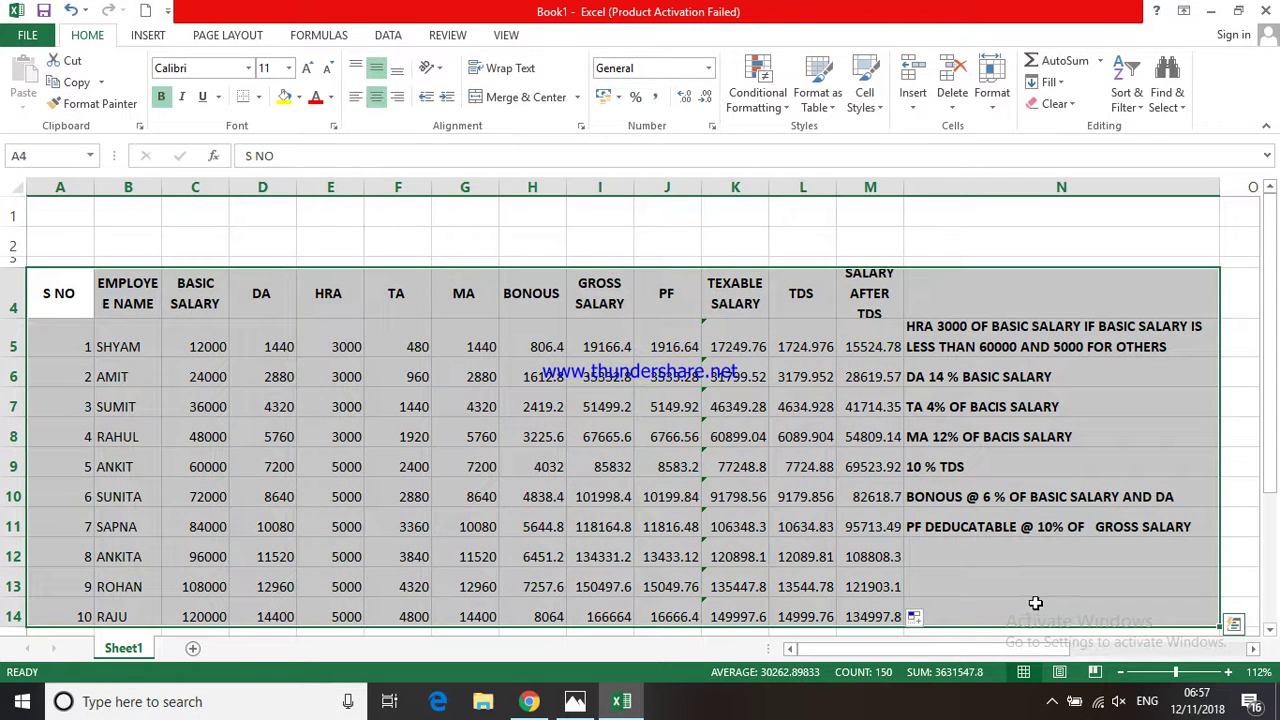
pyautogui.click(258, 97)
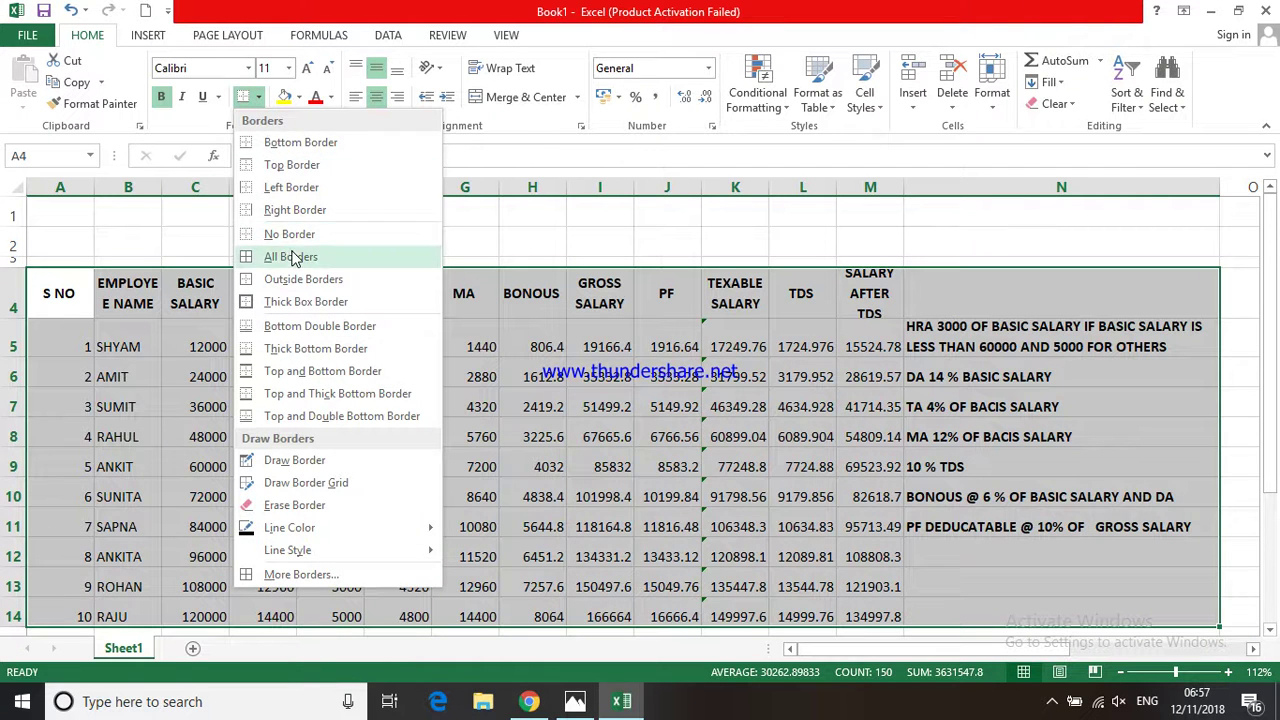
pyautogui.click(290, 256)
pyautogui.click(330, 285)
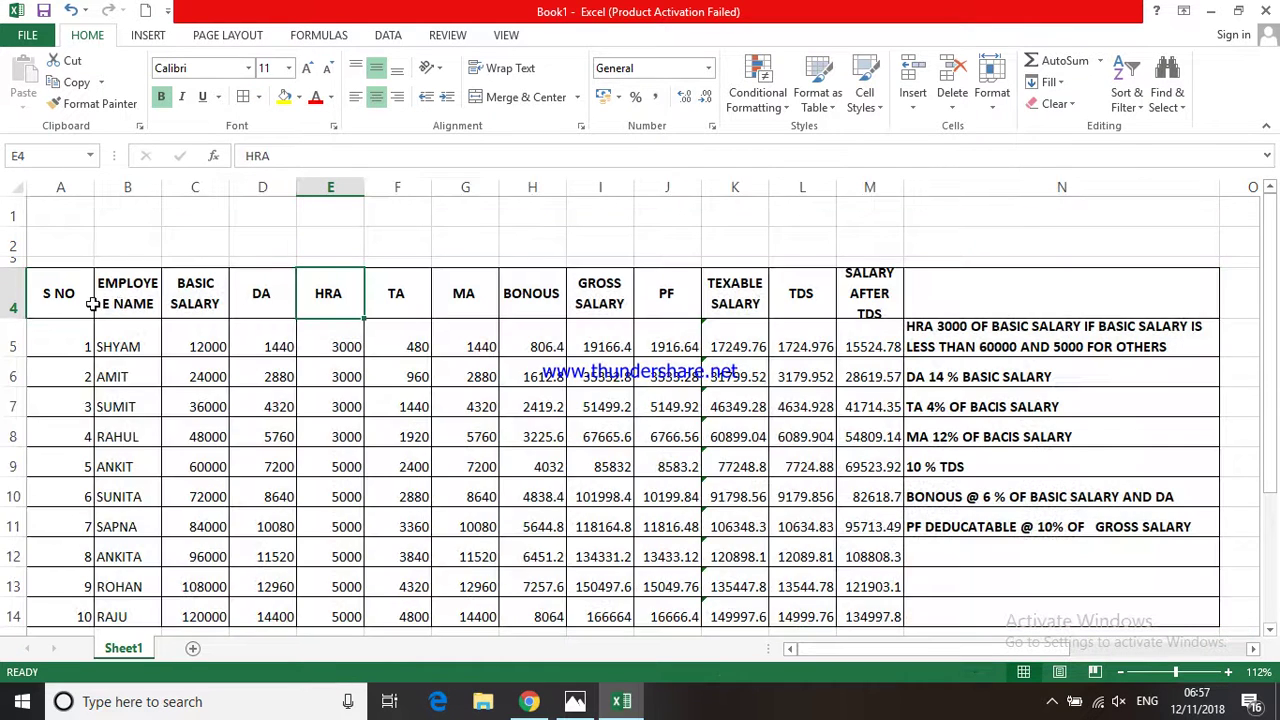
pyautogui.click(1040, 686)
pyautogui.click(1053, 704)
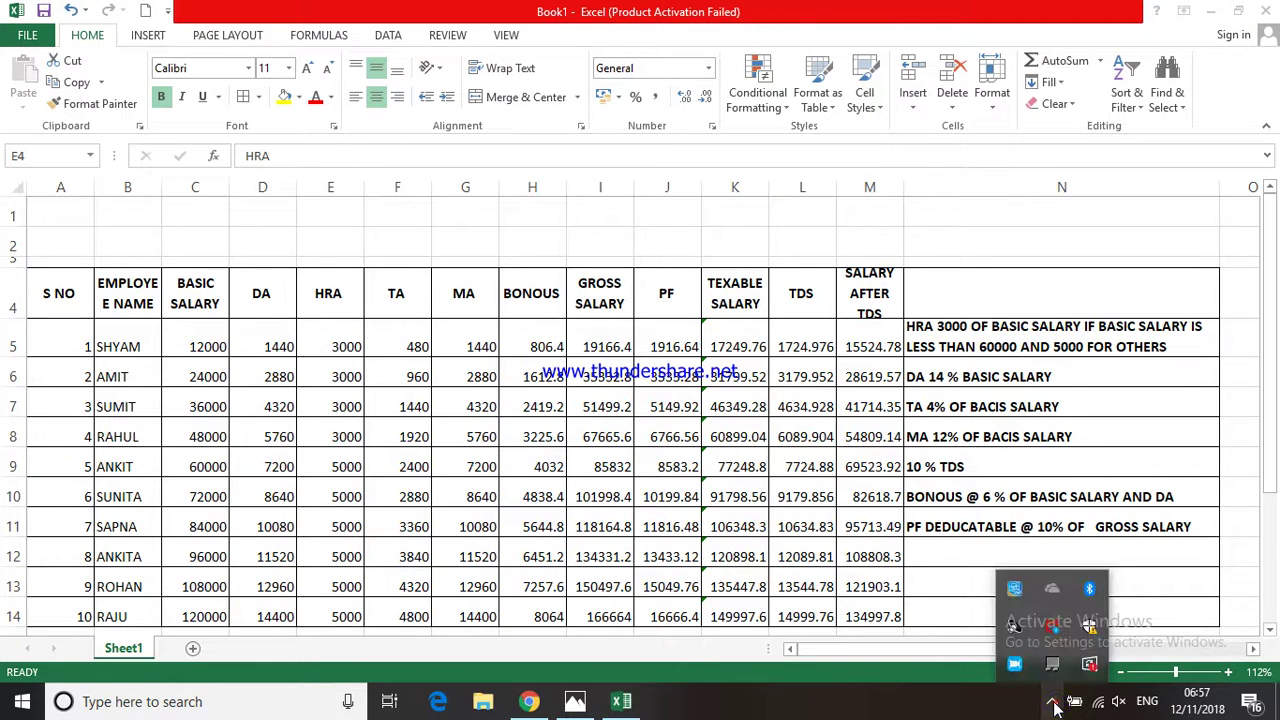